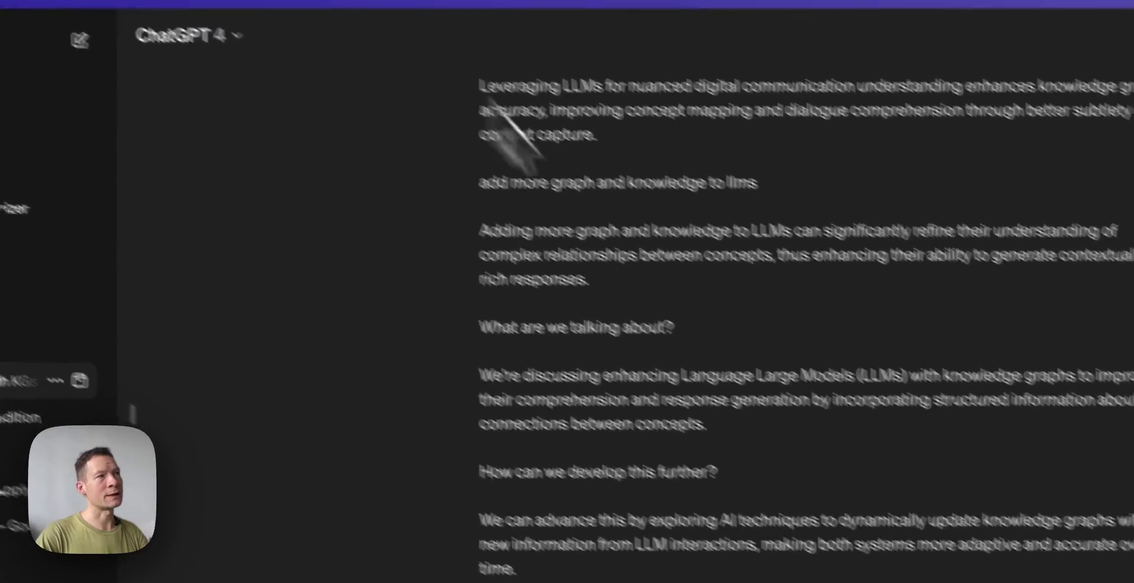
Step: Read through the earlier part of the ChatGPT conversation about knowledge graphs and LLMs
scroll(596, 329, up, 15)
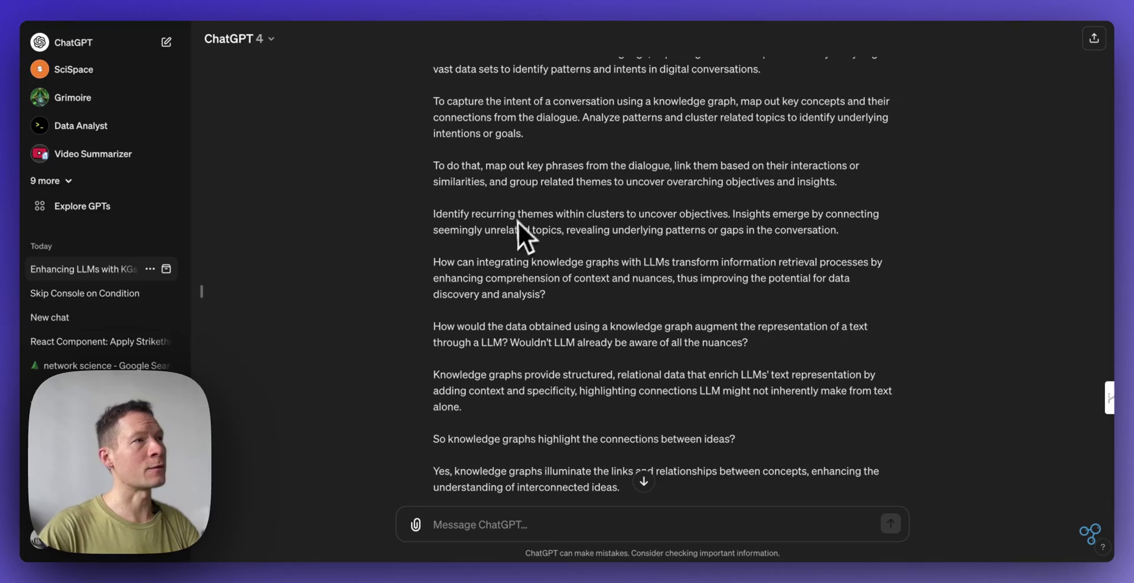
scroll(532, 221, up, 5)
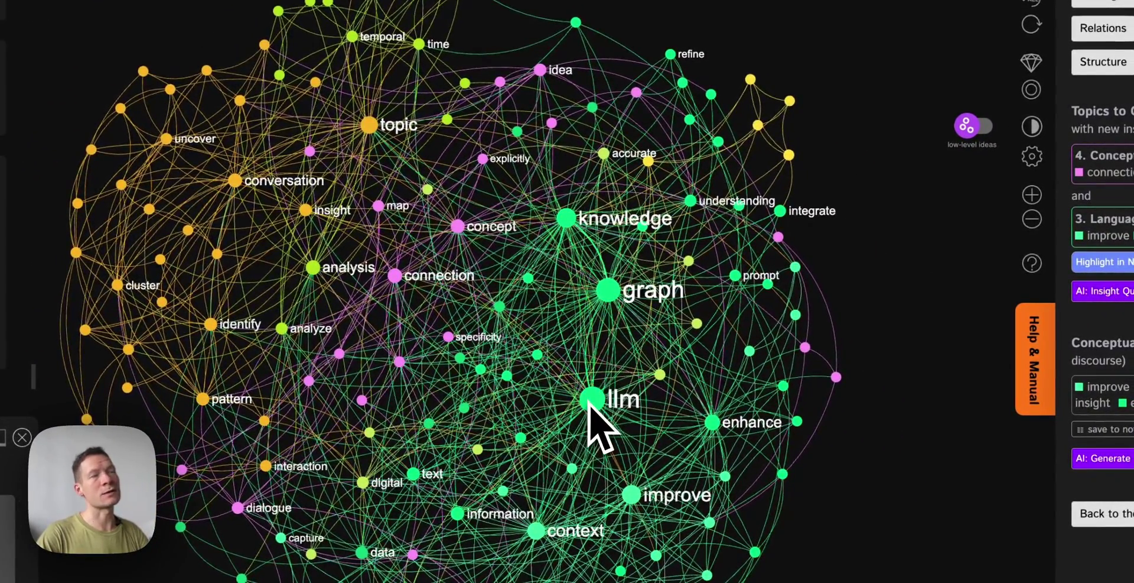
Step: Examine the connections of the llm and graph nodes in InfraNodus, and switch the graph to high-level ideas
click(591, 400)
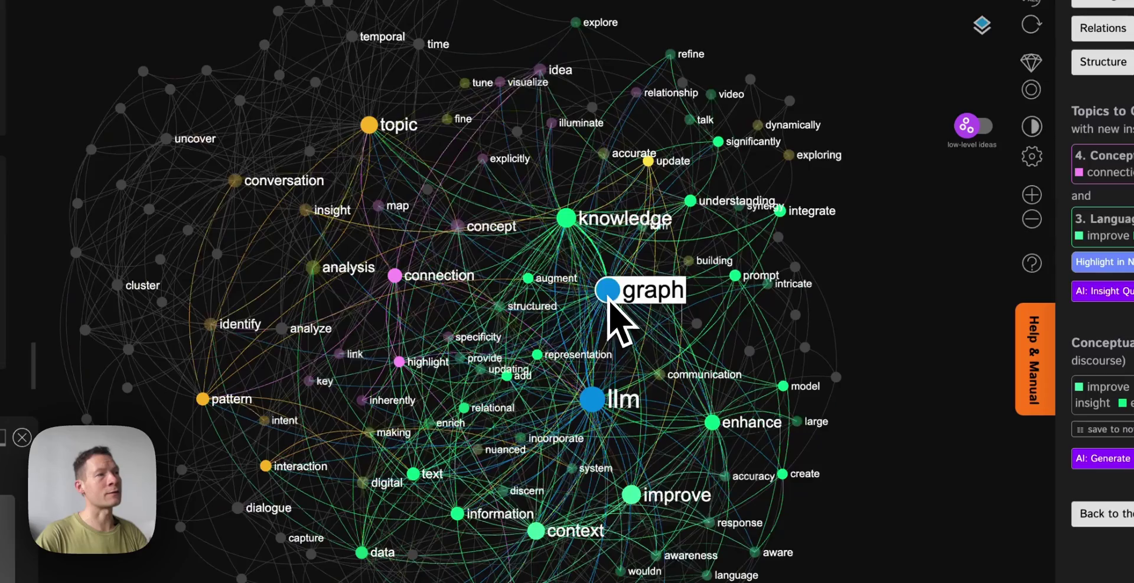
click(599, 407)
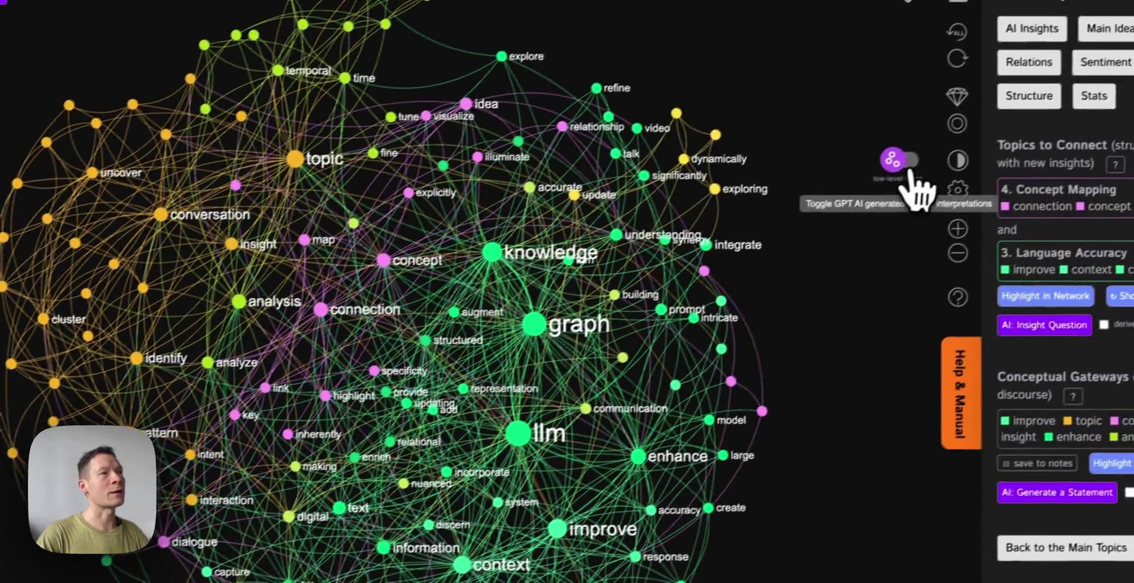
click(973, 125)
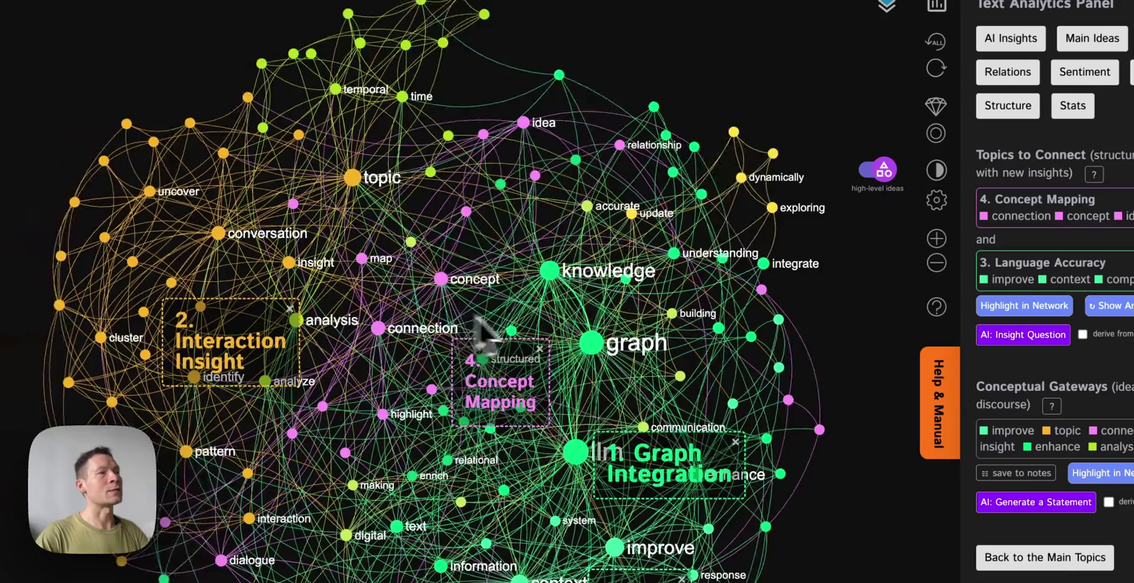
Step: Isolate the Interaction Insight cluster in the graph and examine its nodes up close
click(207, 357)
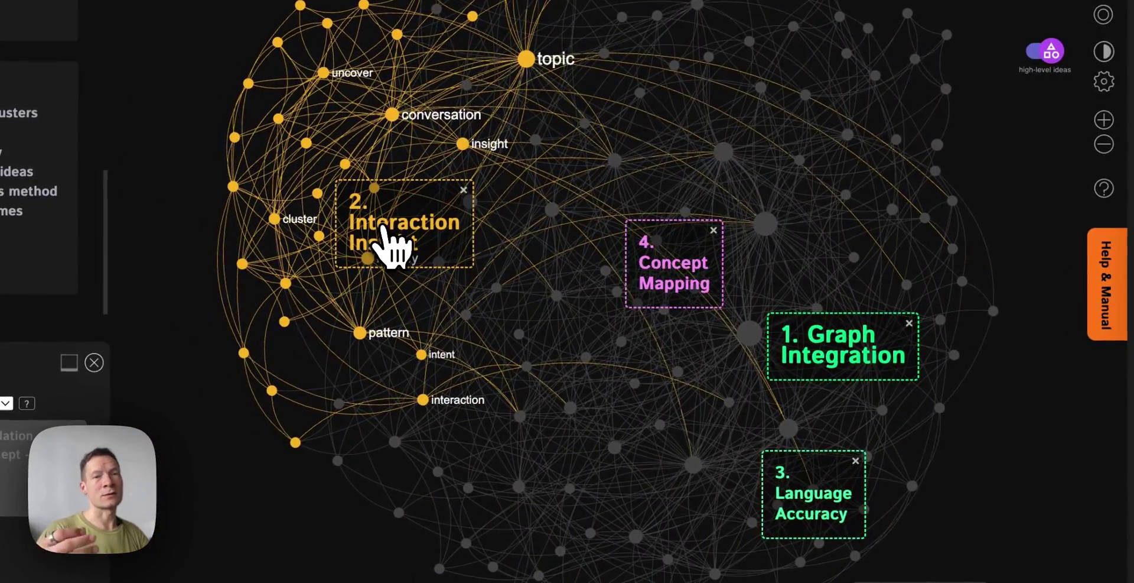
scroll(363, 148, up, 3)
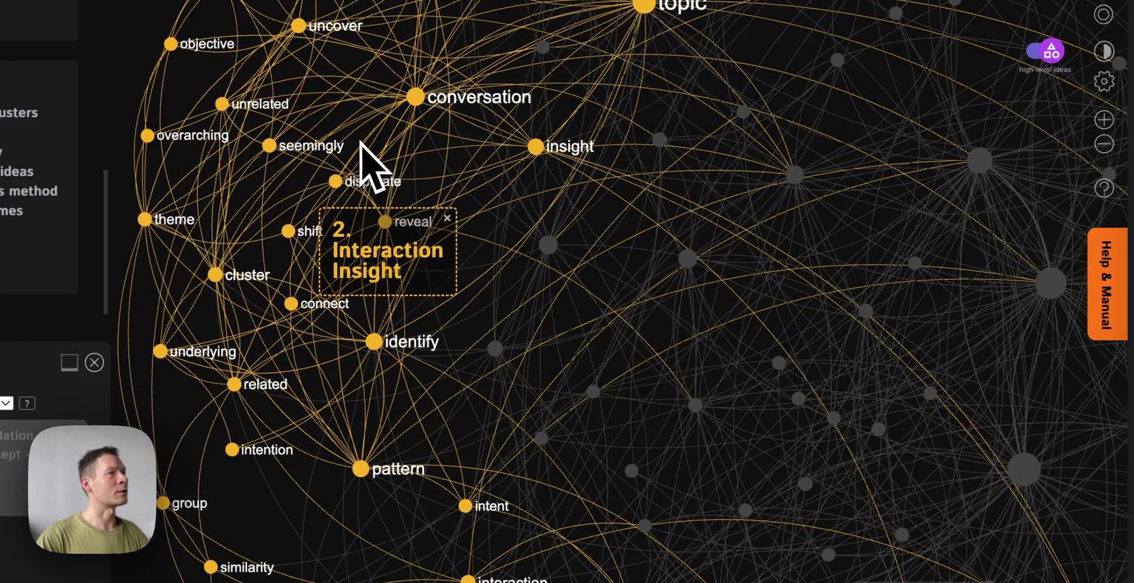
click(409, 266)
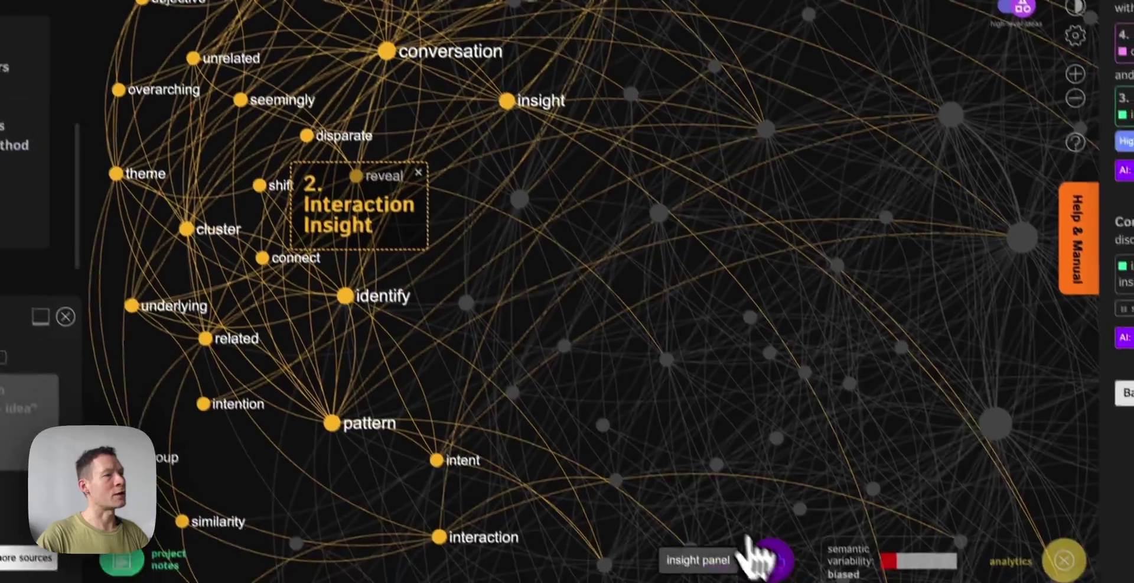
Step: Generate a GPT4 Chat response about the Interaction Insight cluster from the insight panel and dismiss it after reading
click(759, 541)
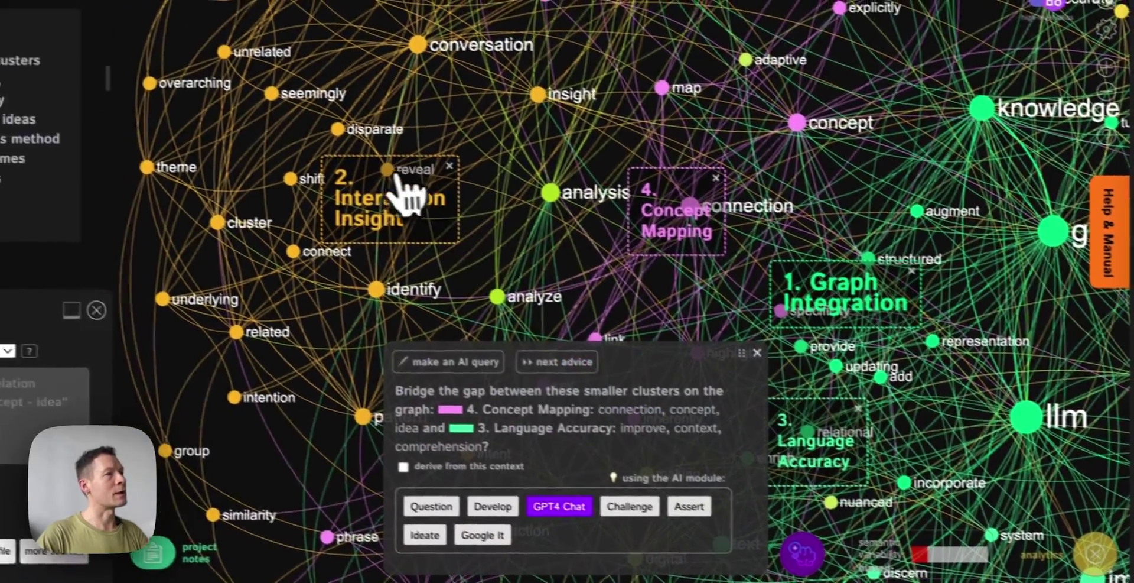
click(372, 204)
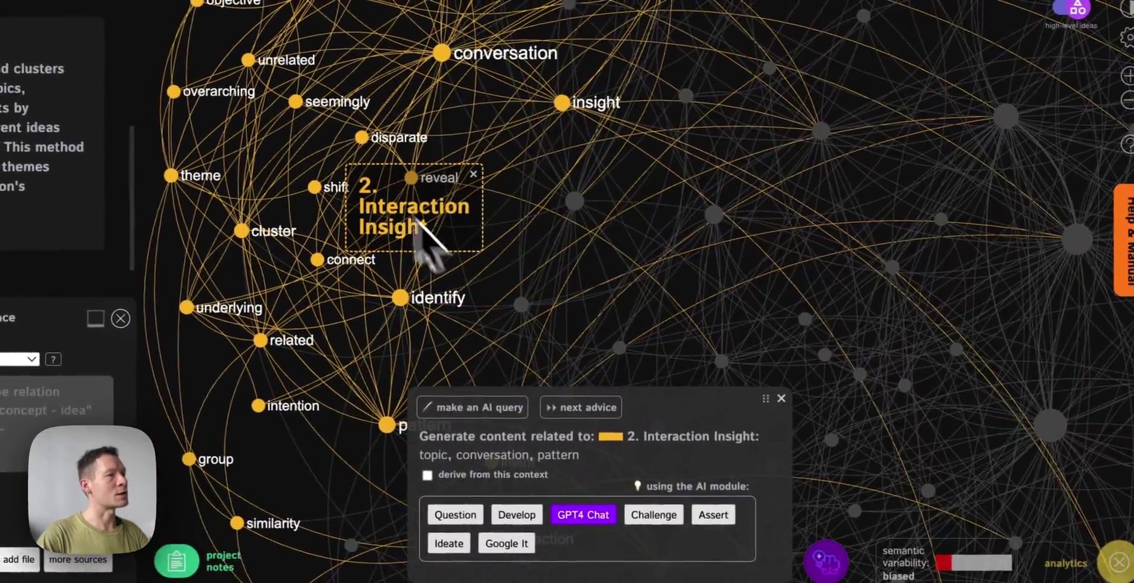
click(558, 493)
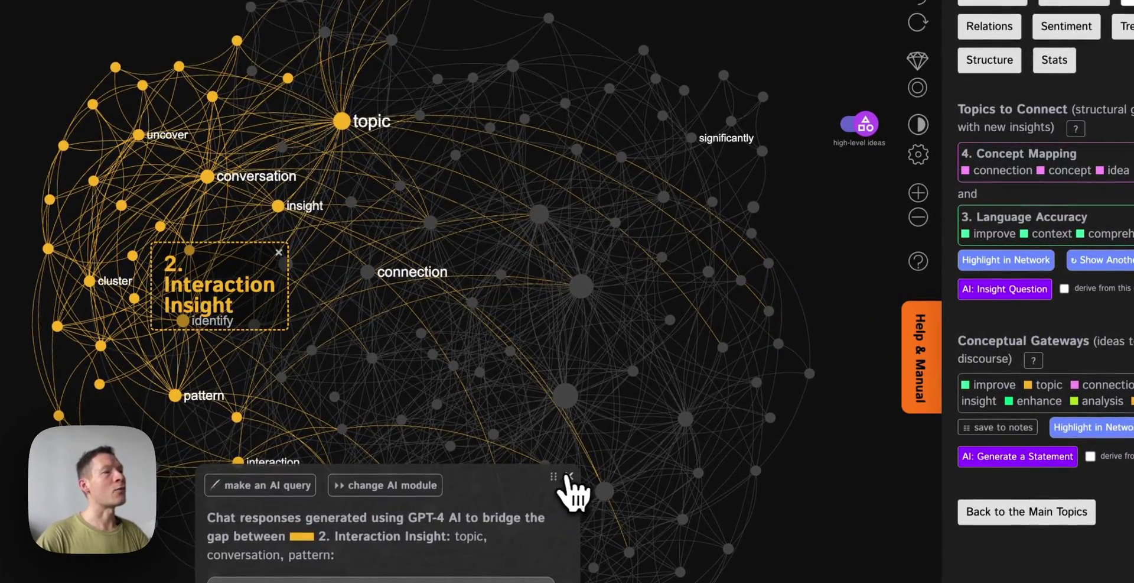
click(570, 474)
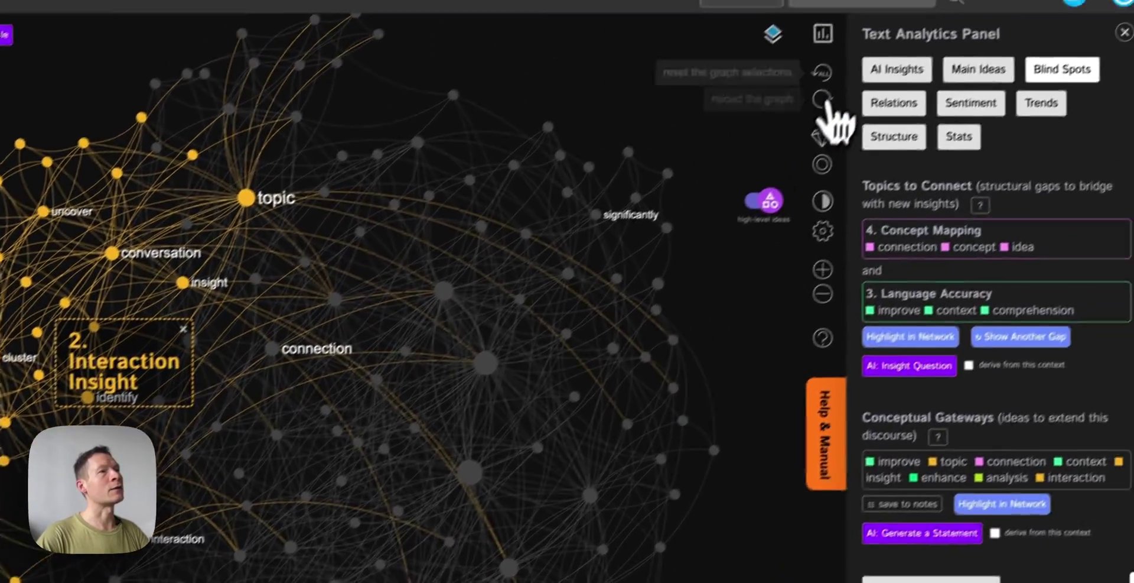
Step: Reset the graph selections and highlight the suggested blind-spot gap, starting with Concept Mapping and Language Accuracy
click(822, 72)
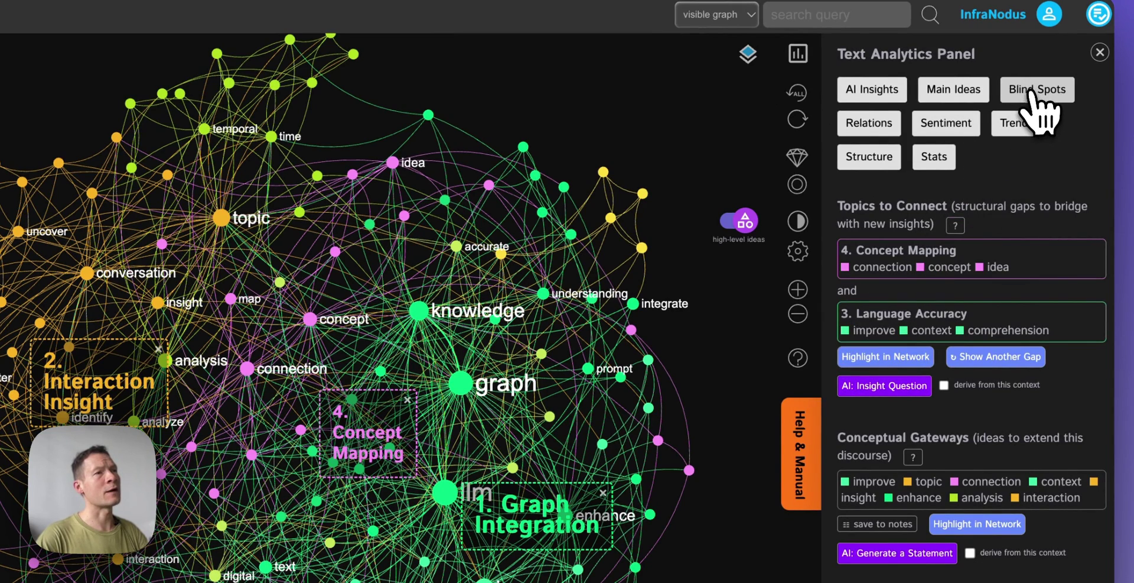
click(884, 357)
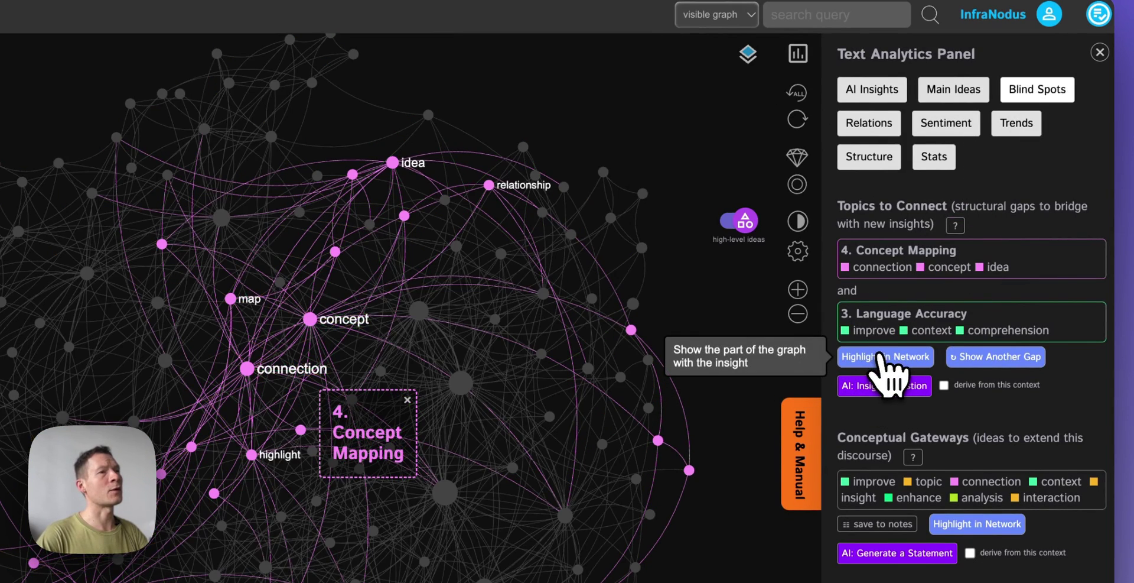
click(998, 356)
click(997, 357)
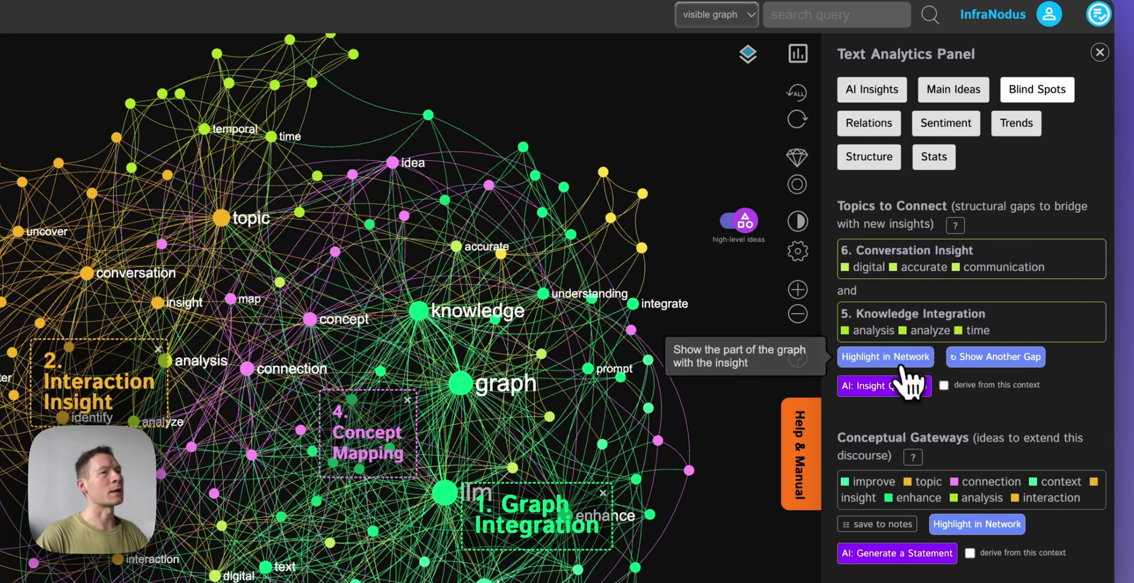
click(906, 380)
Step: Cycle through the other highlighted structural gaps to the one between Conversation Insight and Knowledge Integration
click(990, 358)
click(990, 357)
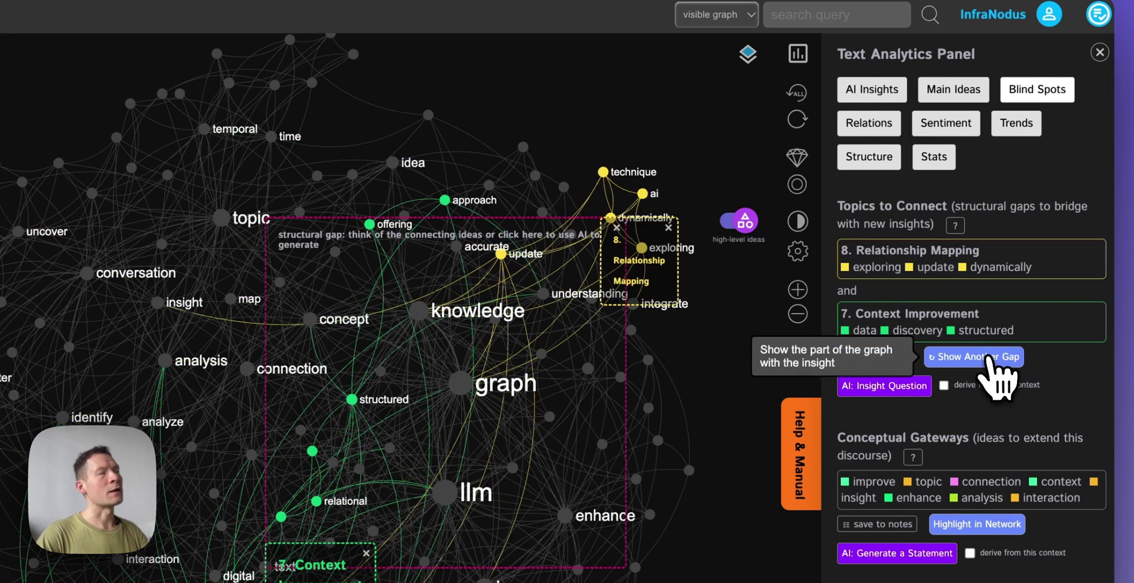
click(997, 361)
click(991, 357)
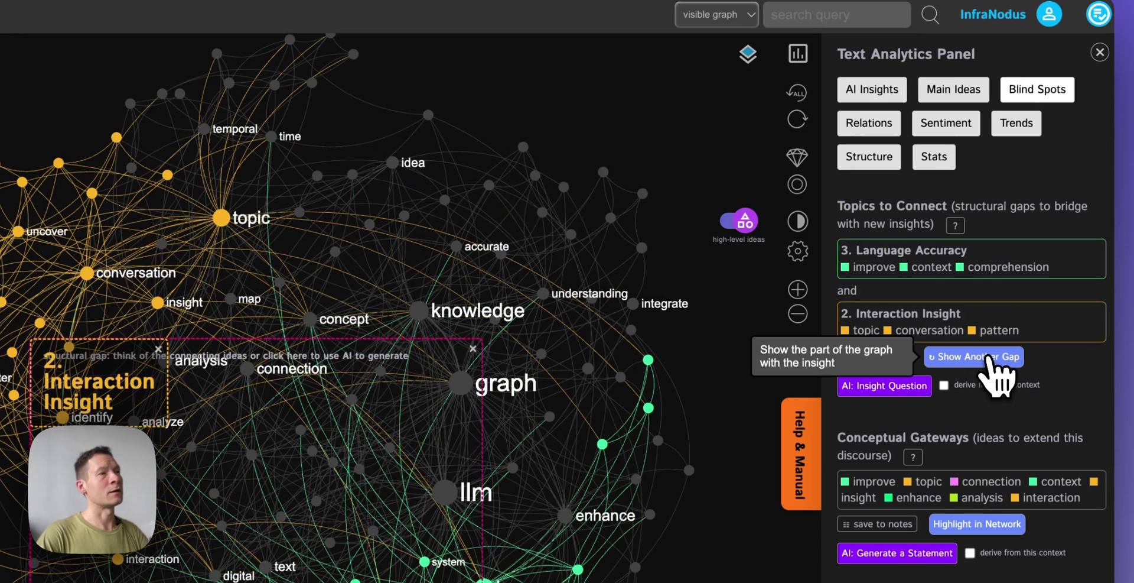
click(992, 357)
click(993, 357)
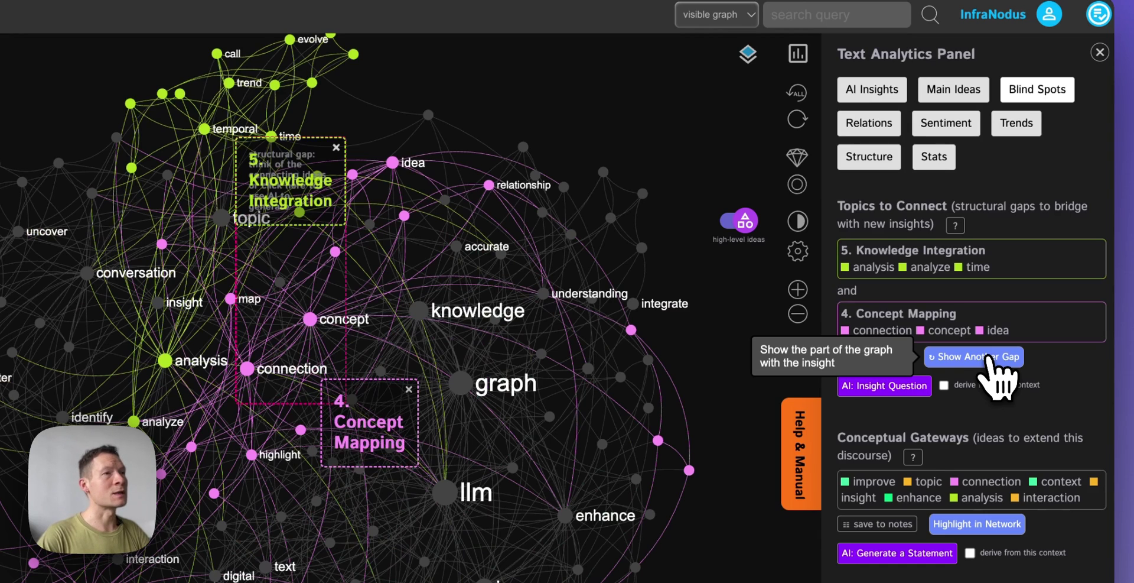
click(993, 357)
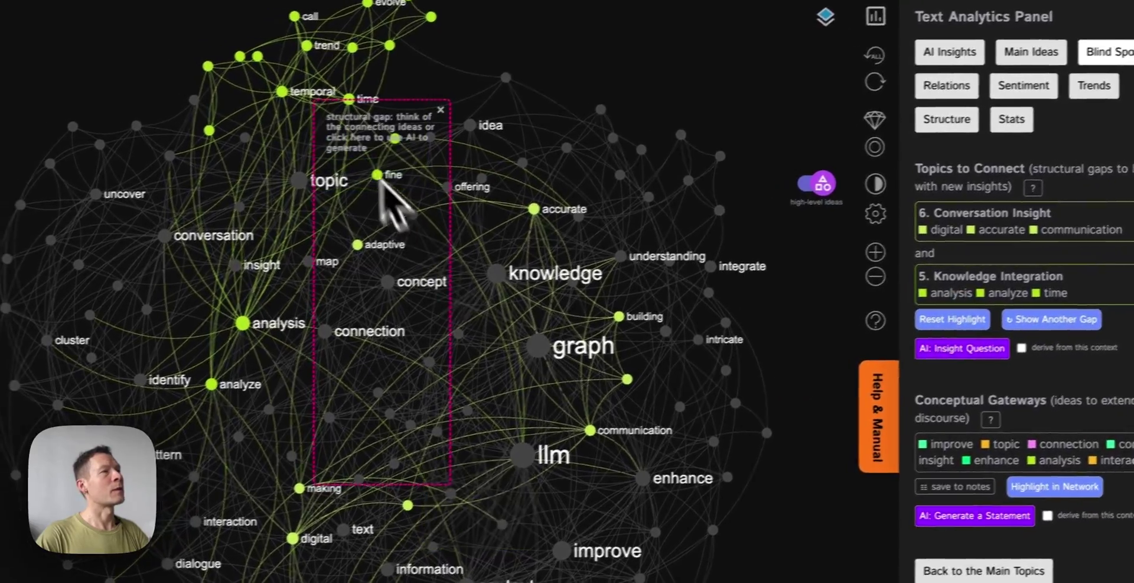
Step: Generate an AI insight question for the Conversation Insight and Knowledge Integration gap, and return the graph to low-level ideas
click(963, 350)
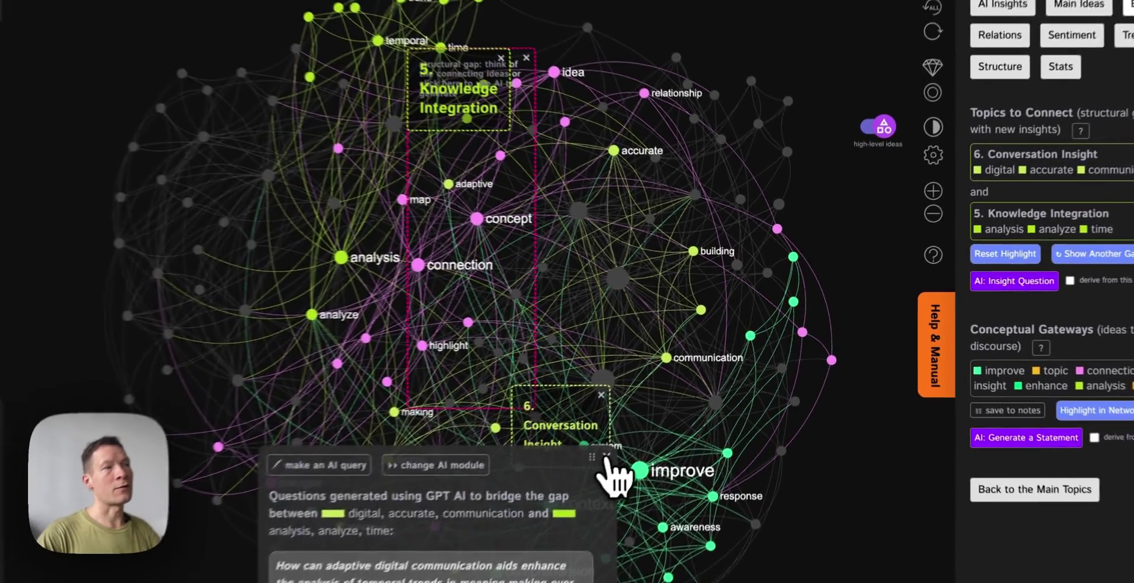
click(670, 405)
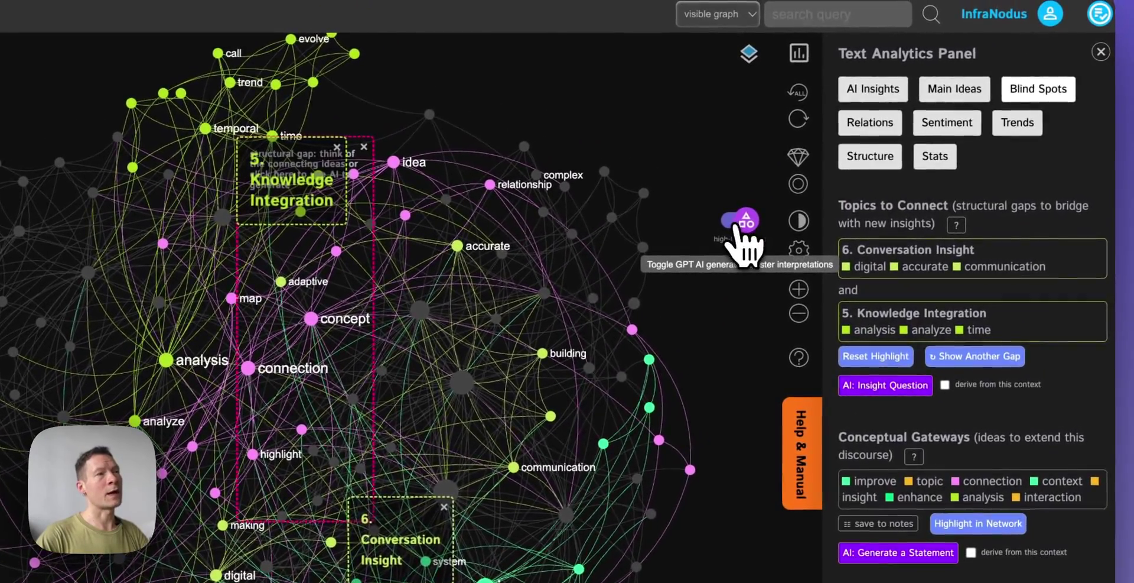
click(739, 223)
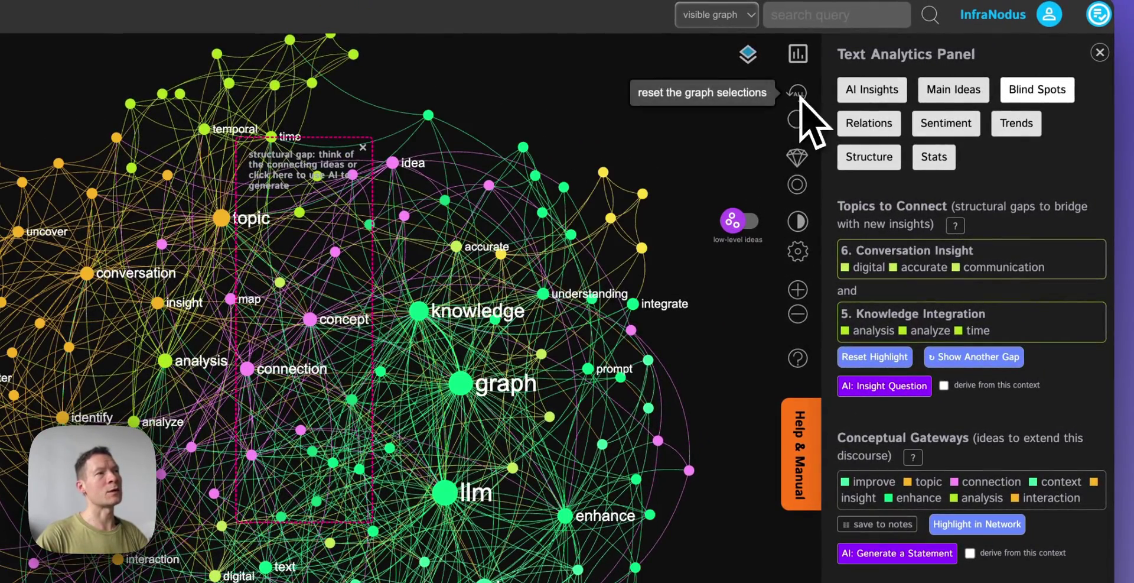
click(942, 163)
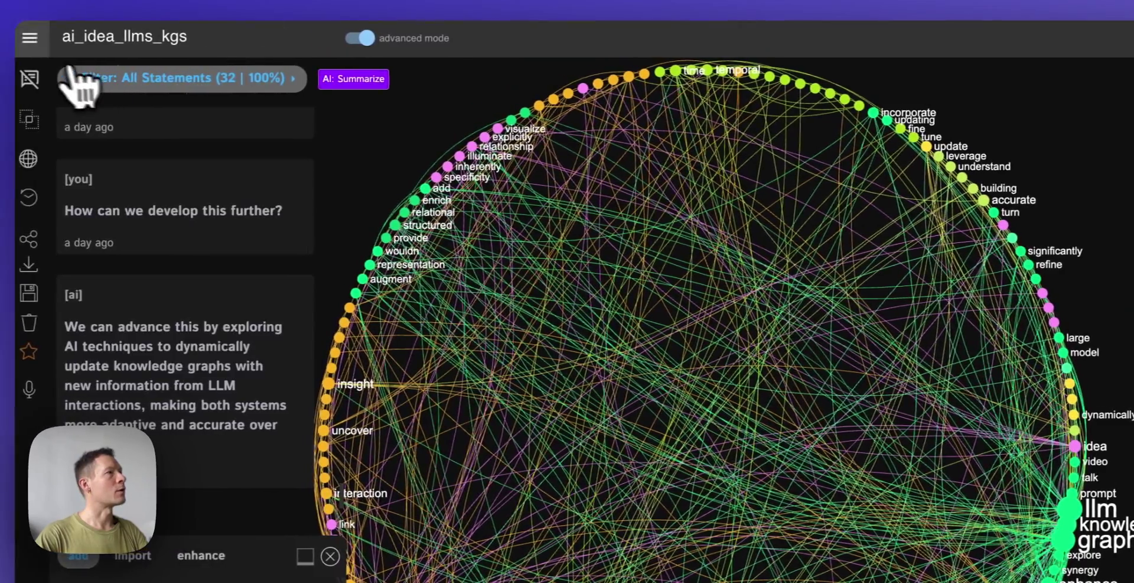
Step: Start the Brainstorm an Idea app with the topic "knowledge graphs and llms" and choose Live AI Ideation as the source
click(37, 35)
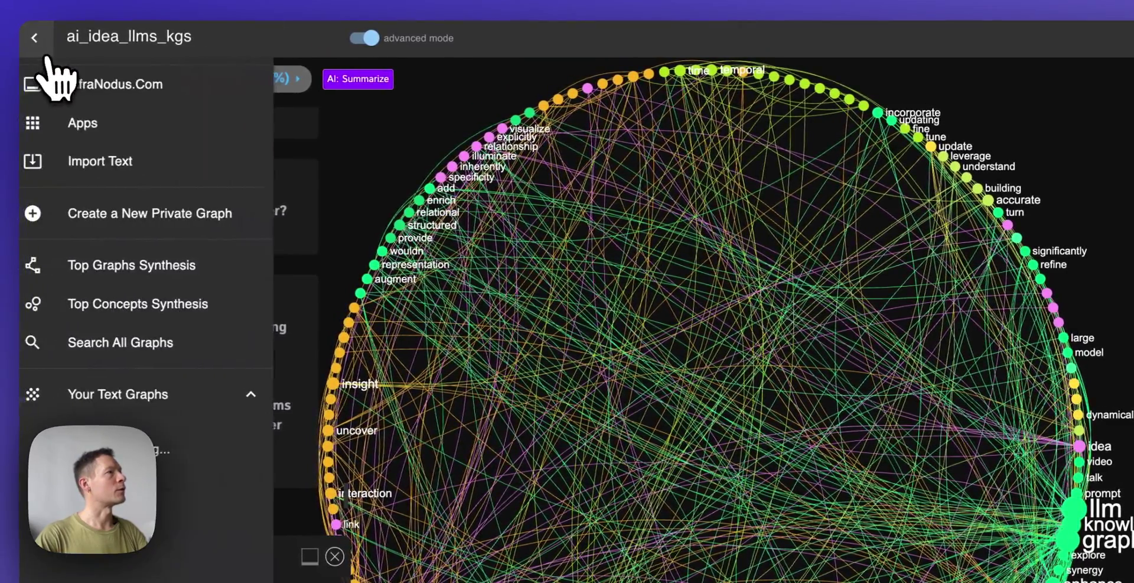
click(92, 121)
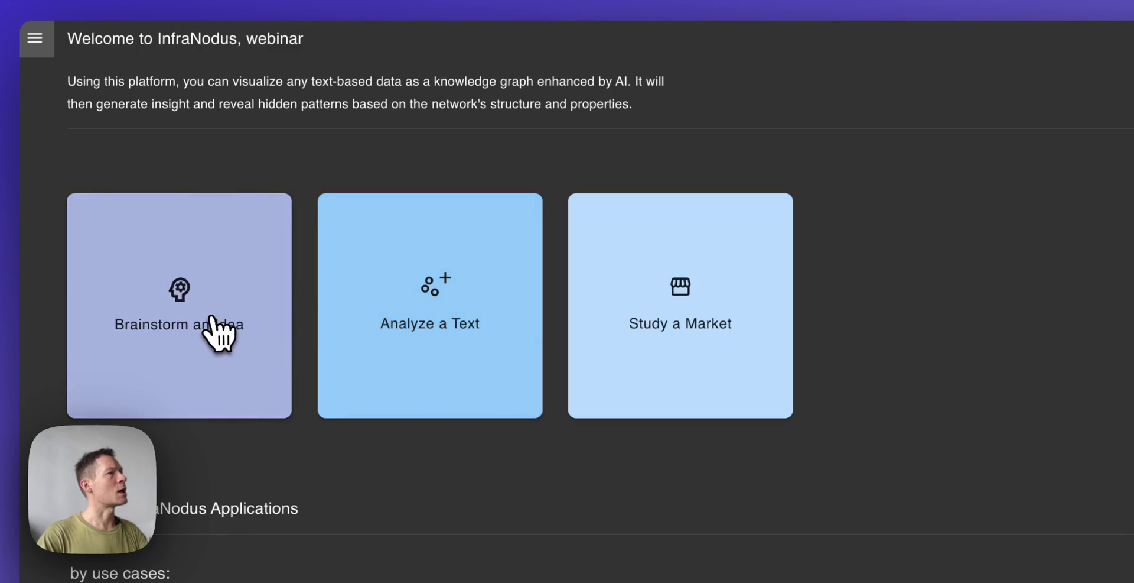
click(222, 331)
click(571, 355)
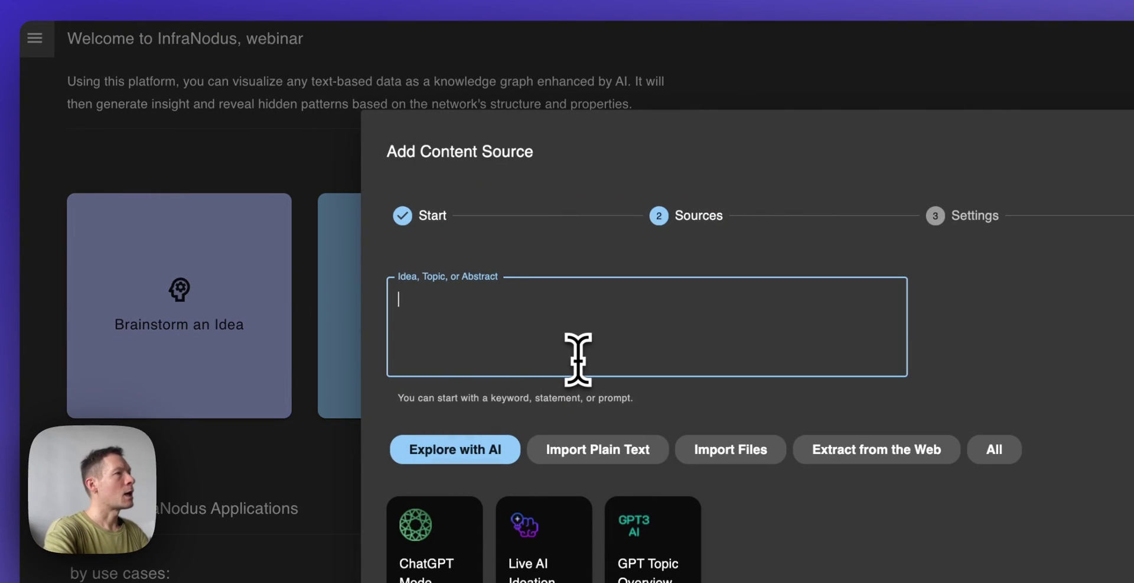
text(knowledge graph)
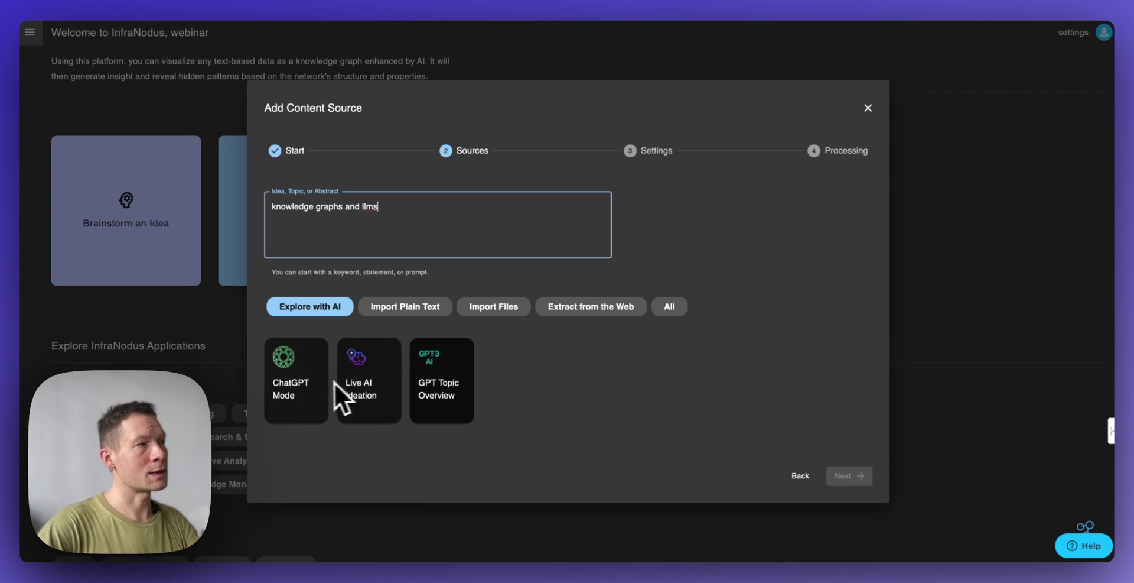
click(378, 392)
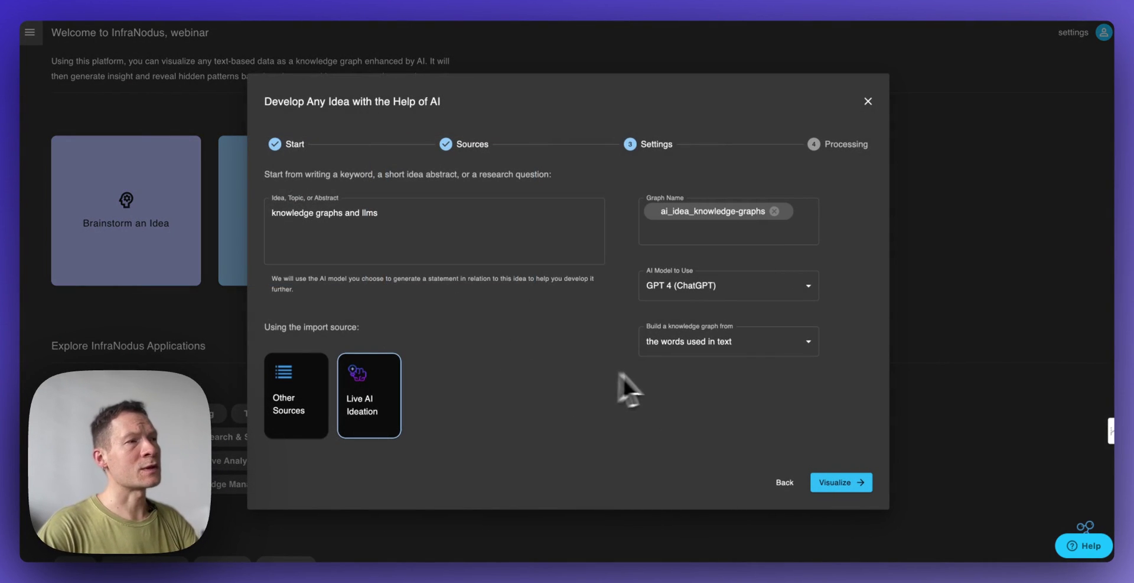
Step: Name the new graph ai_idea_knowledge-graphs_inf and visualize it
click(404, 232)
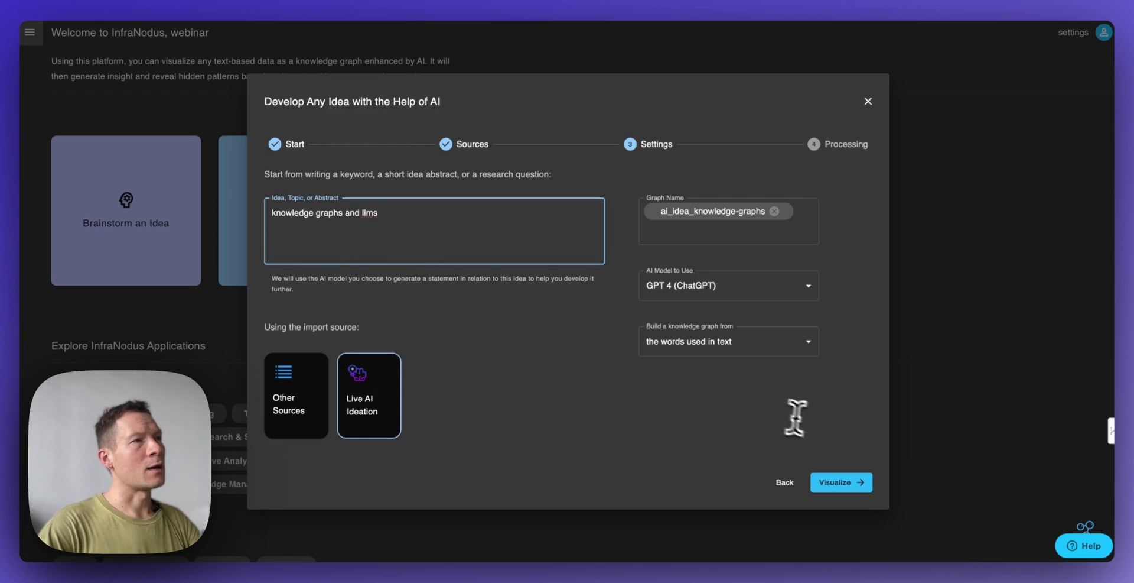
click(748, 217)
text(_)
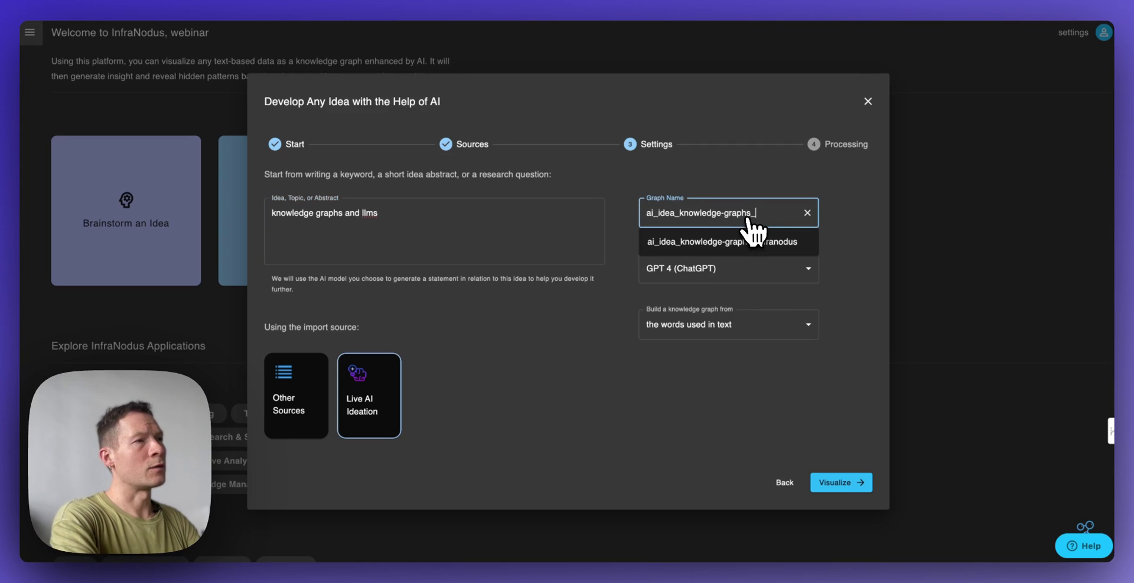
text(inf)
key(Return)
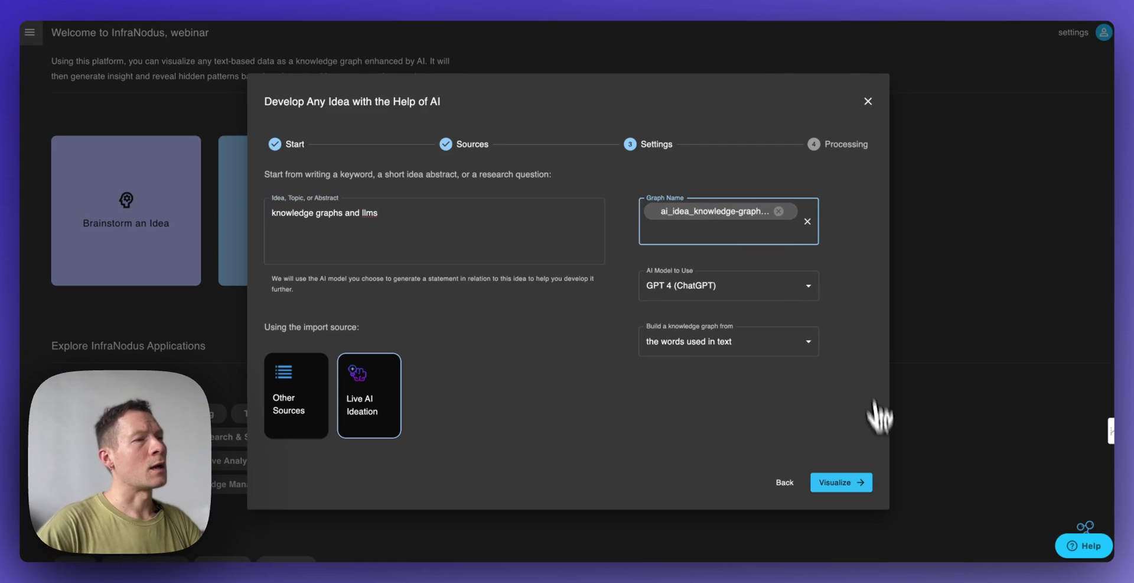
click(835, 482)
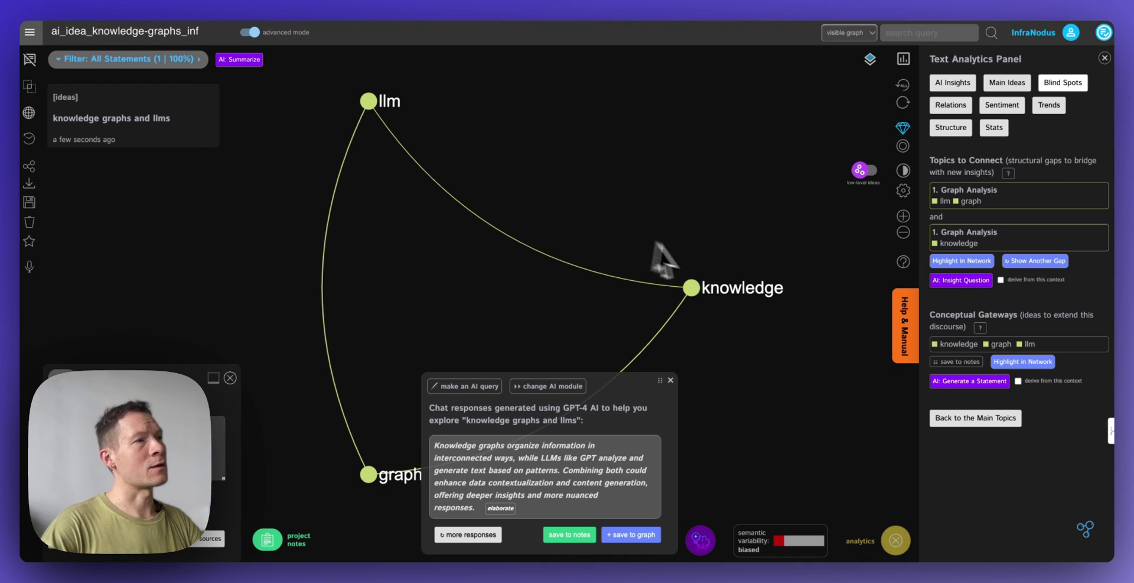
Step: Generate a GPT4 Chat response related to the llm, graph and knowledge nodes
click(692, 289)
click(691, 288)
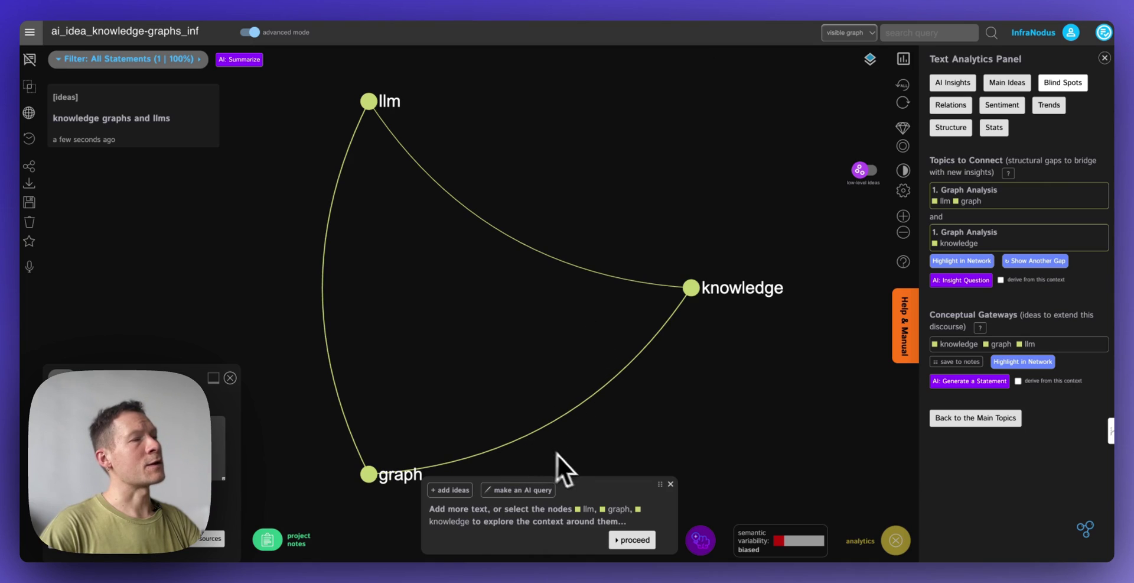
click(632, 539)
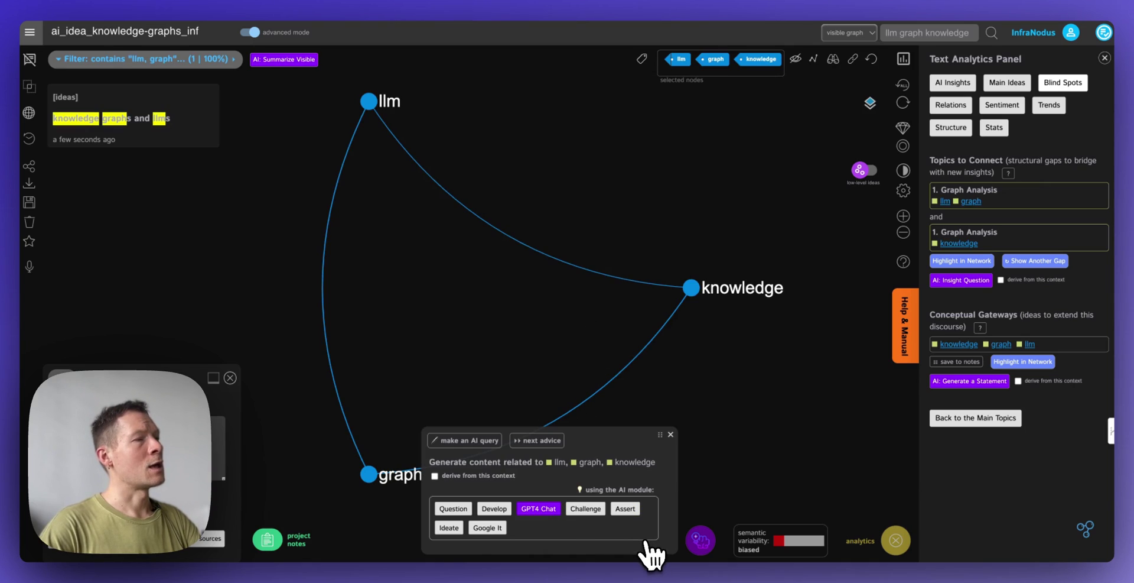
click(539, 510)
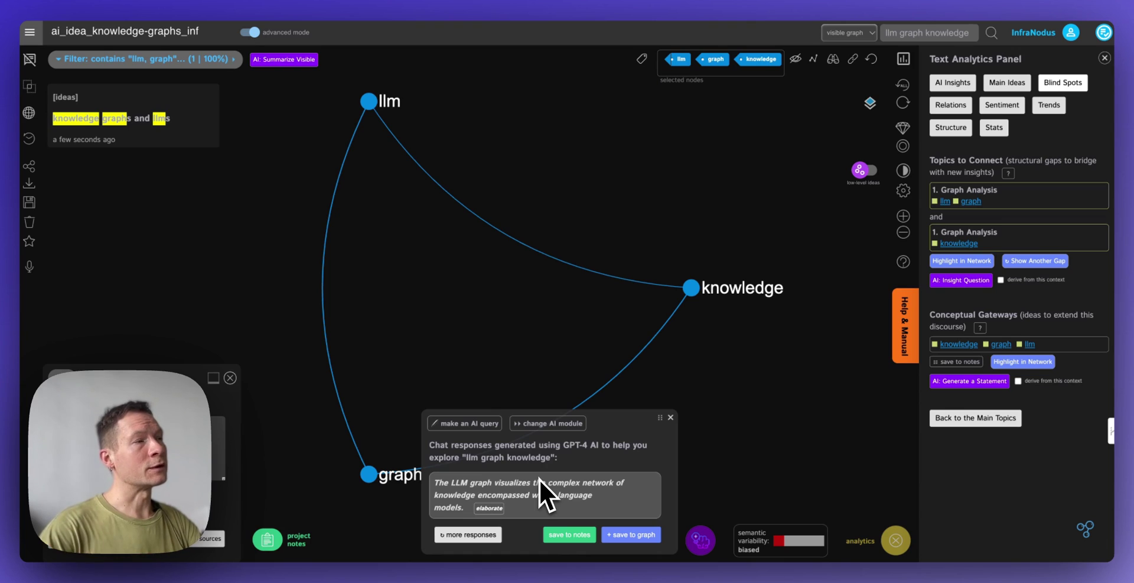
Step: Add the response to the graph, plus a GPT4 Chat response bridging "Language Network" and "Complex Graph", with high-level ideas shown
click(648, 536)
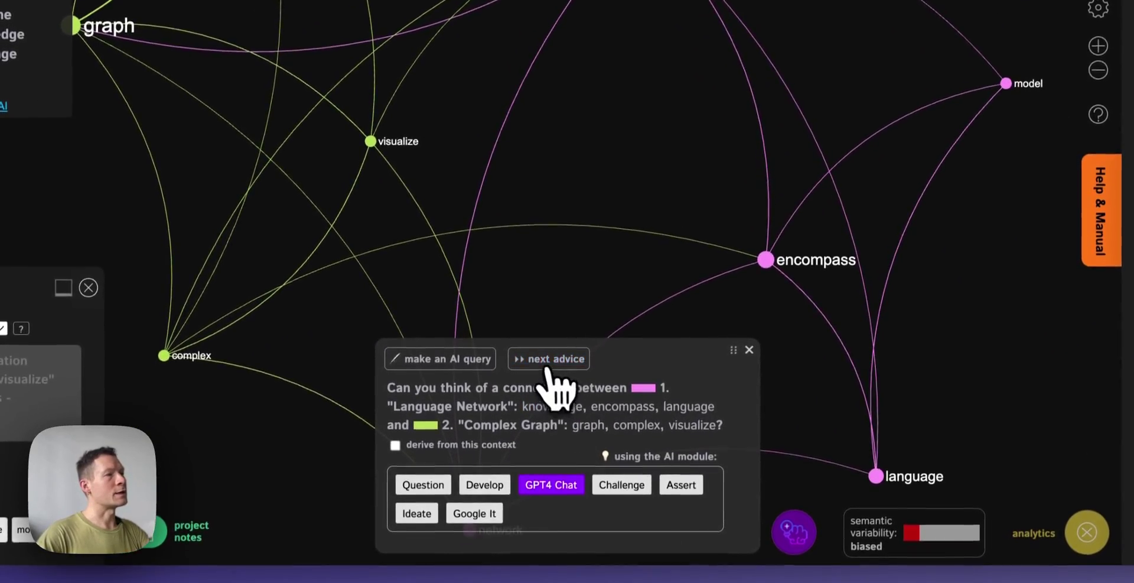
click(556, 482)
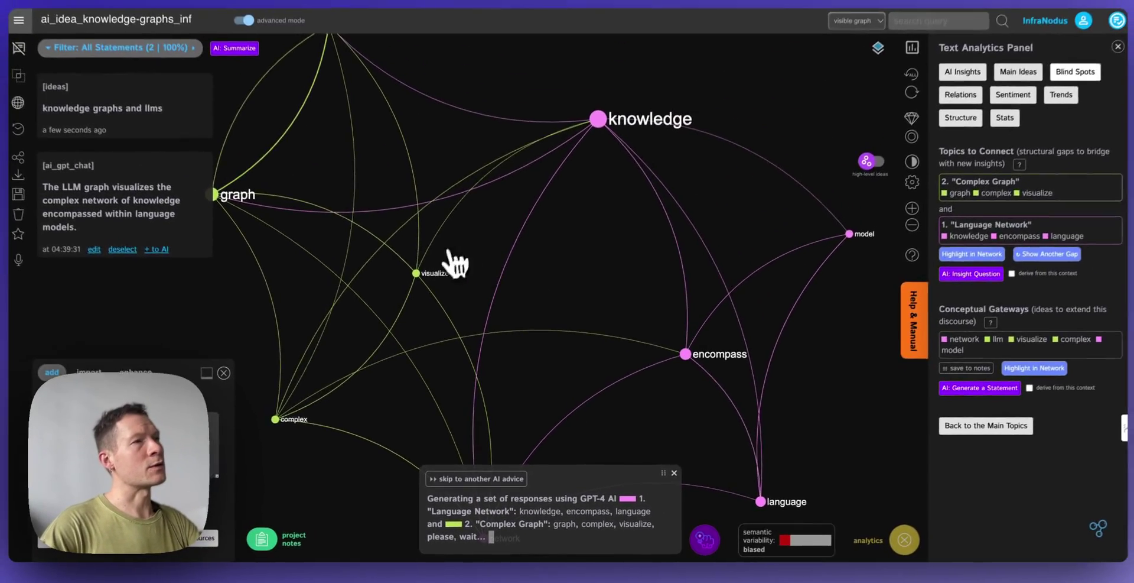
click(865, 169)
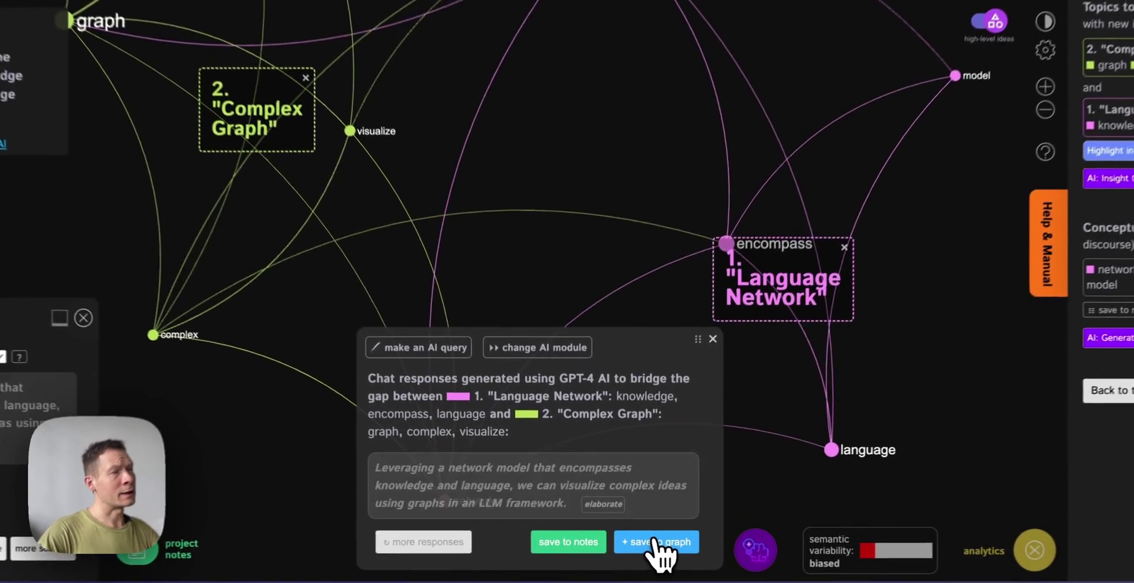
click(634, 535)
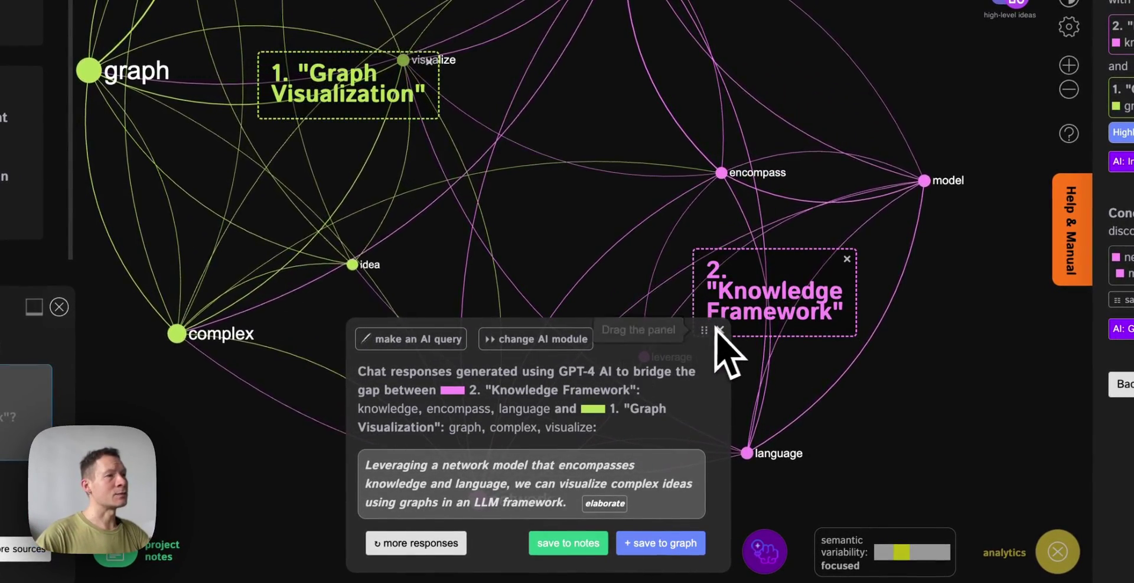
Step: Generate GPT4 Chat responses bridging "Graph Visualization" and "Knowledge Framework", request another response, and add it to the graph
click(533, 339)
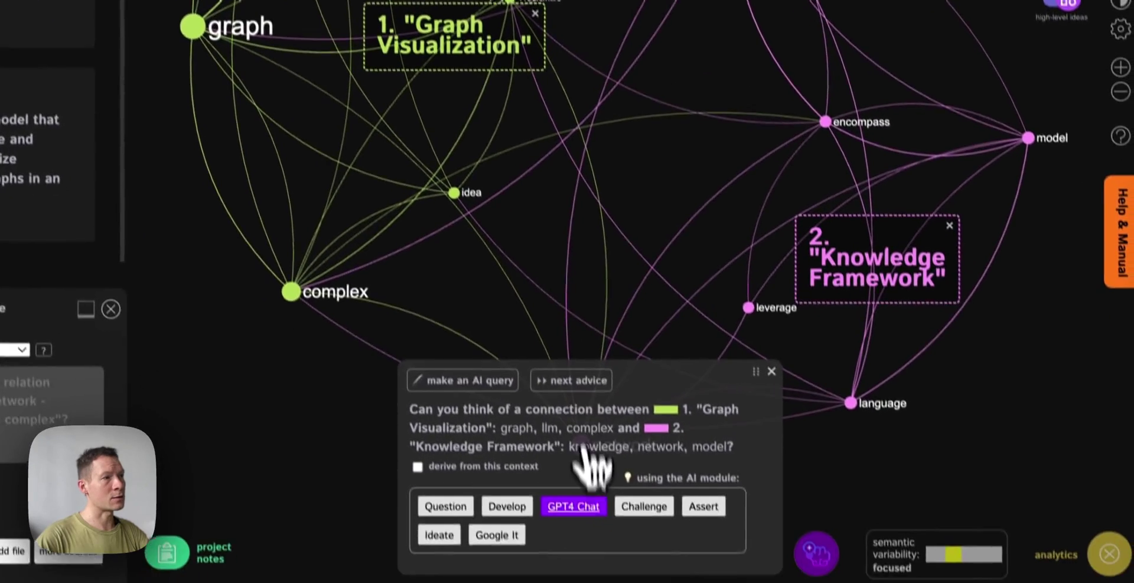
click(573, 506)
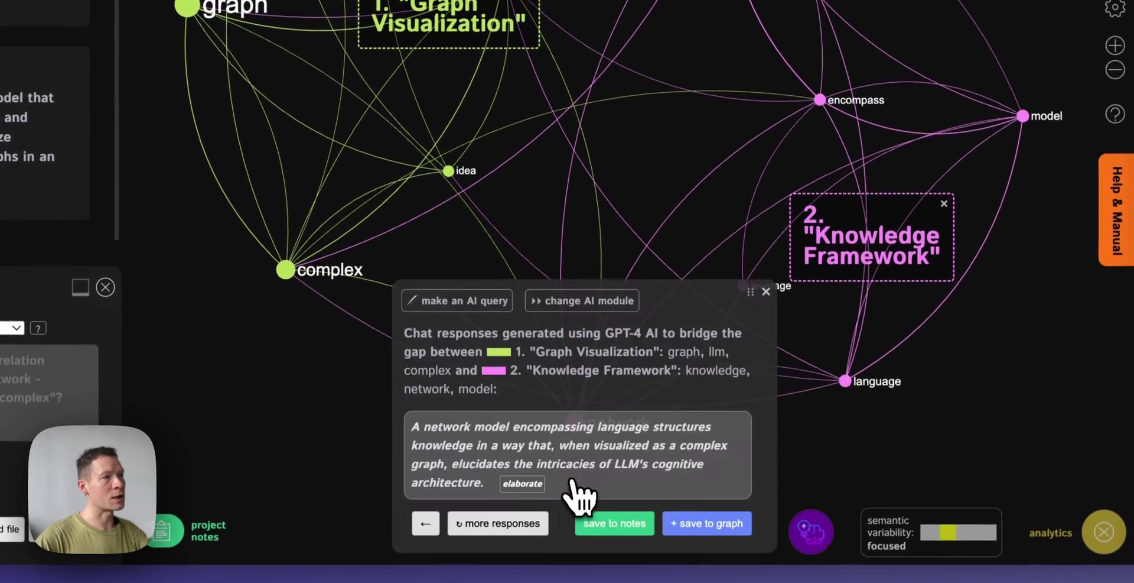
click(502, 520)
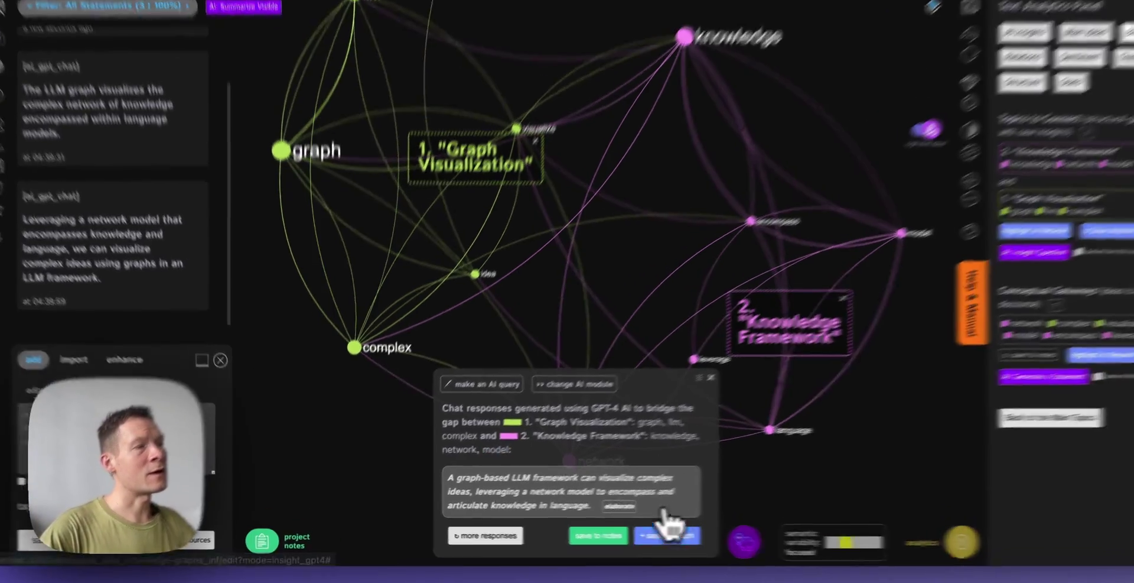
click(626, 535)
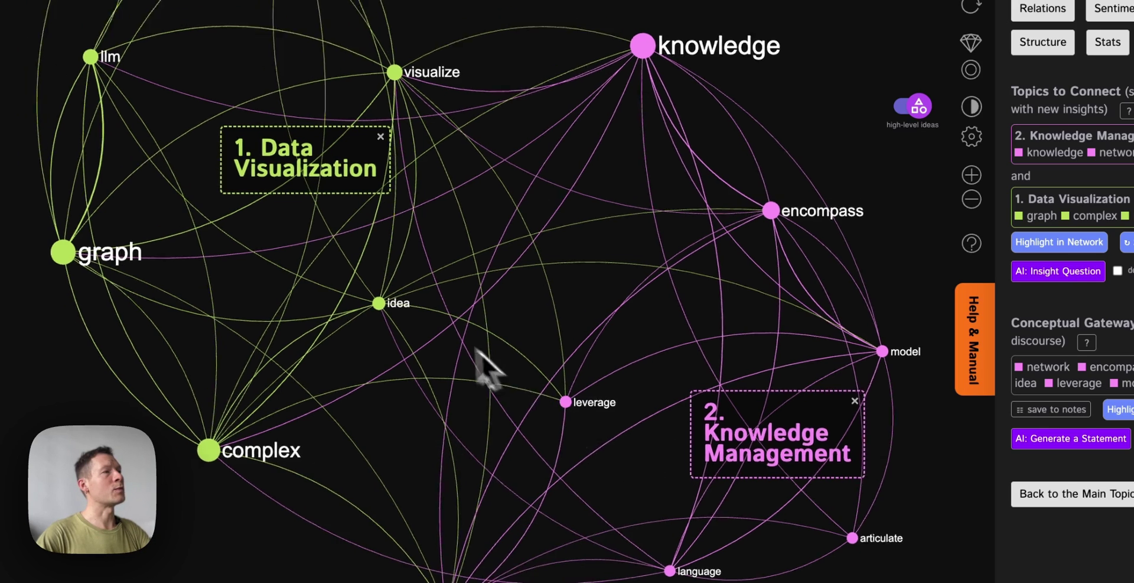
Step: Switch the graph to low-level ideas and highlight the Data Visualization topic
click(382, 260)
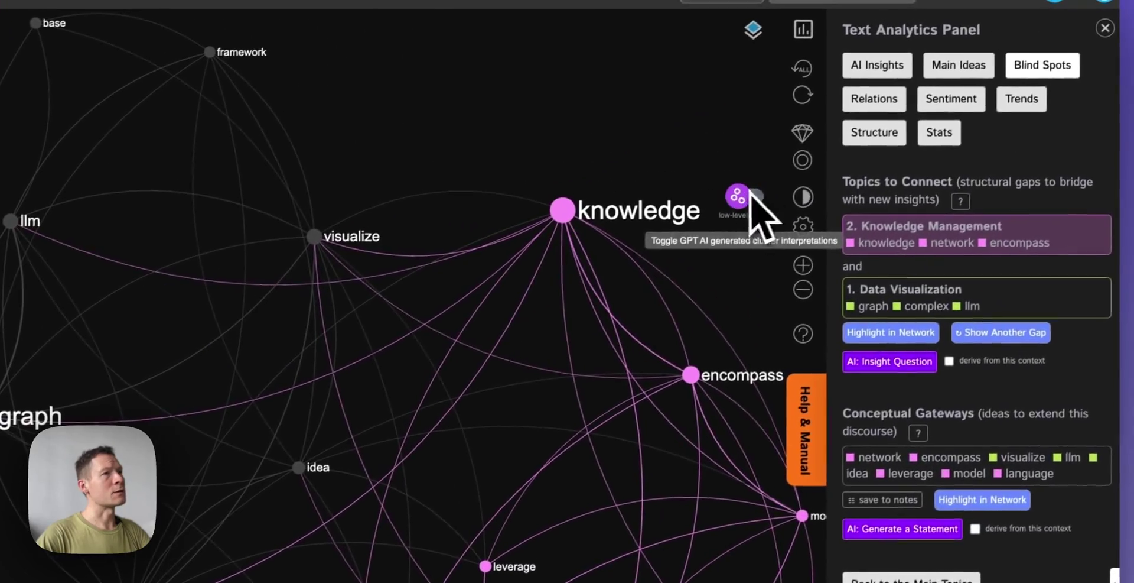
click(915, 106)
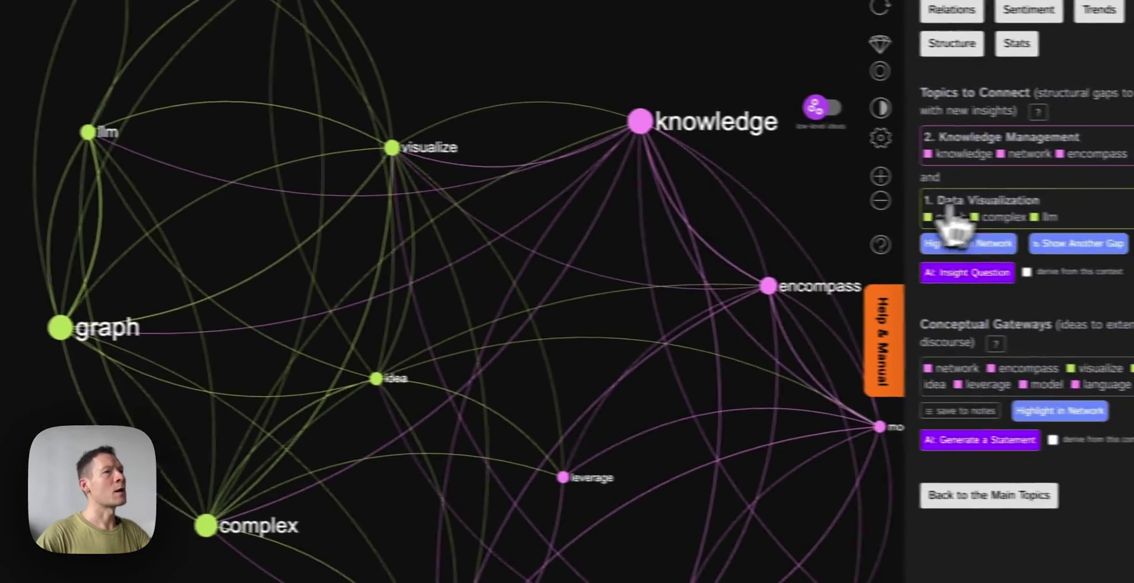
click(951, 288)
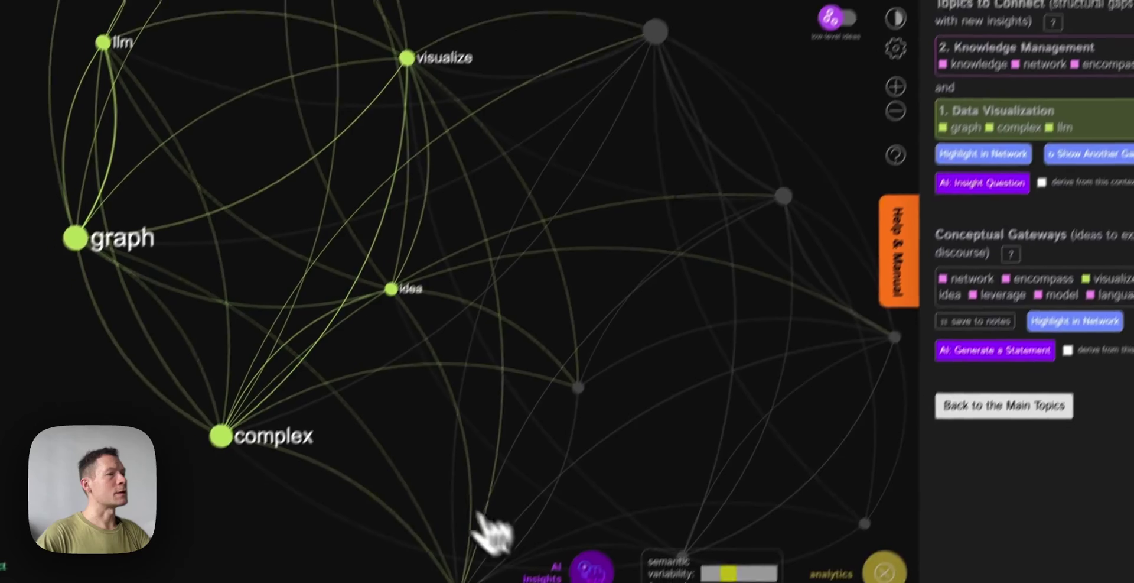
Step: Generate a GPT4 Chat response related only to the Data Visualization topic and add it to the graph
click(591, 569)
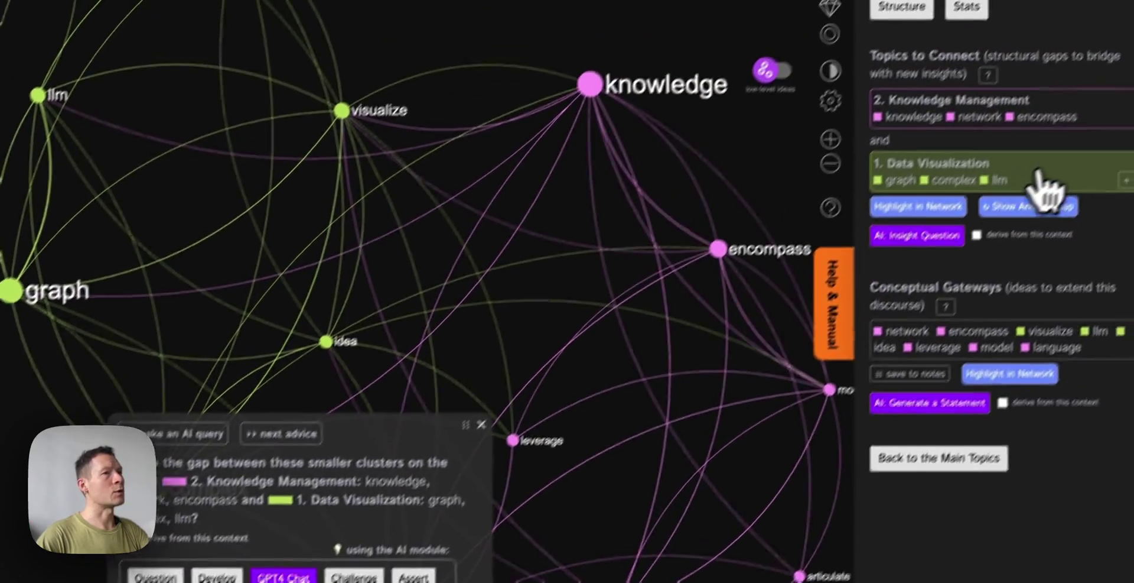
click(1046, 186)
click(1046, 186)
click(1046, 186)
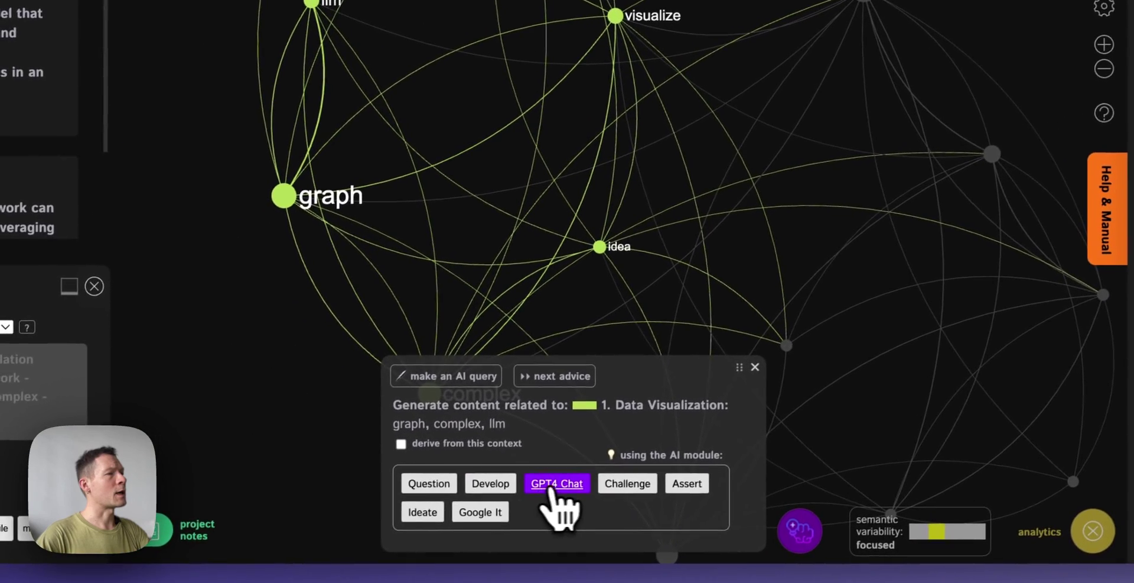
click(547, 490)
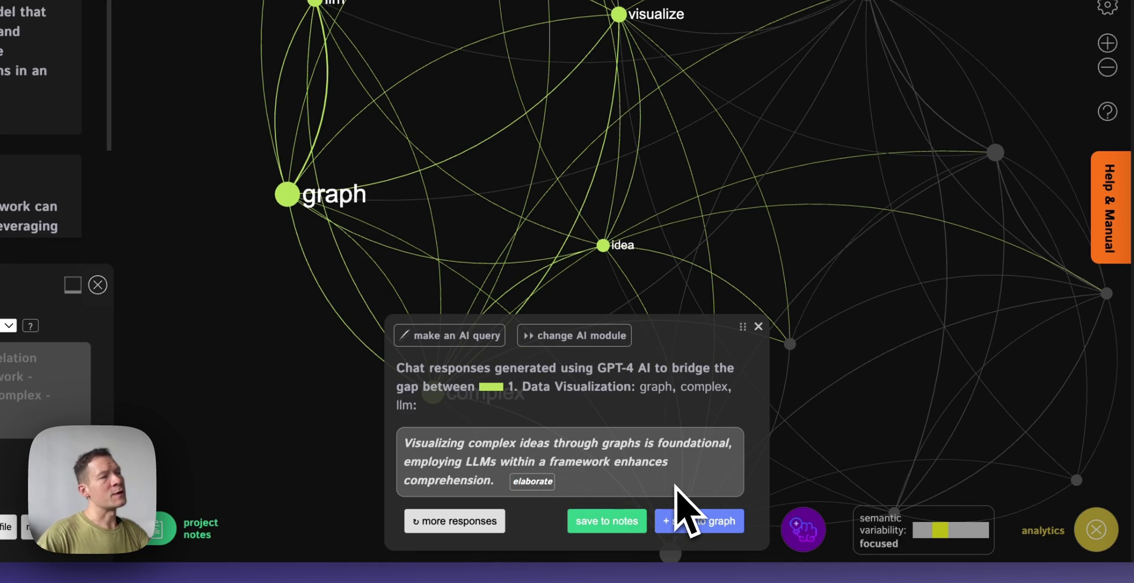
click(719, 520)
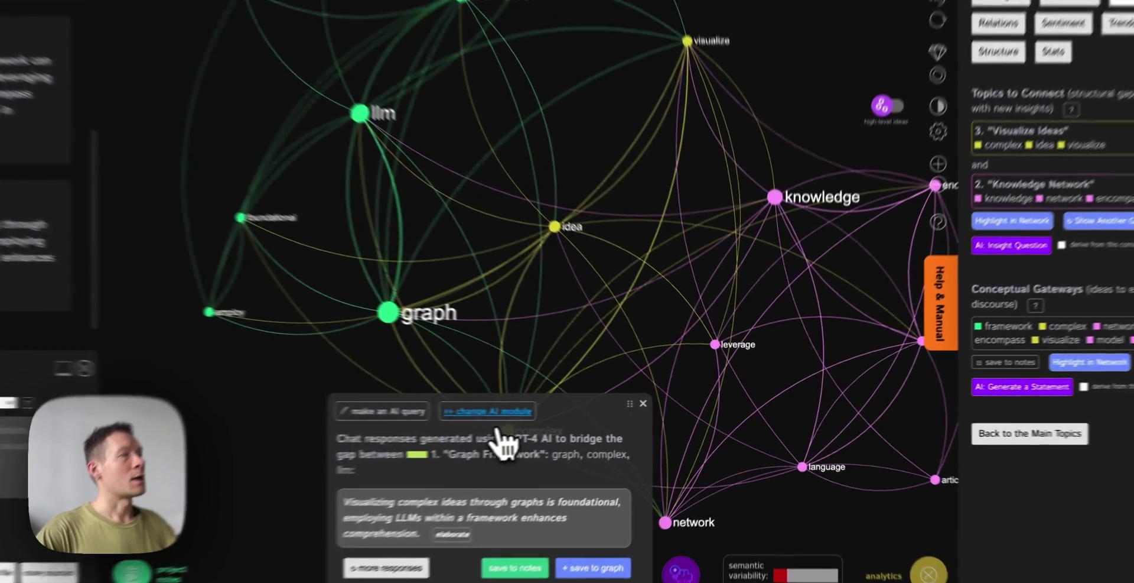
Step: Dismiss the AI advice and select the llm, enhance, knowledge and graph nodes in the network
click(548, 411)
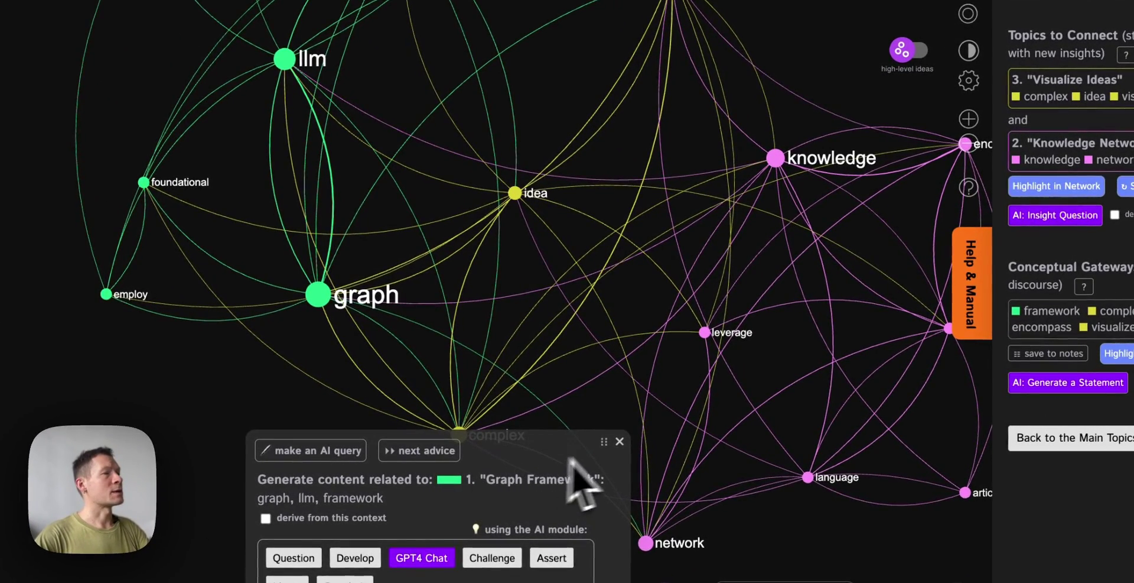
click(619, 441)
drag(734, 299, 626, 443)
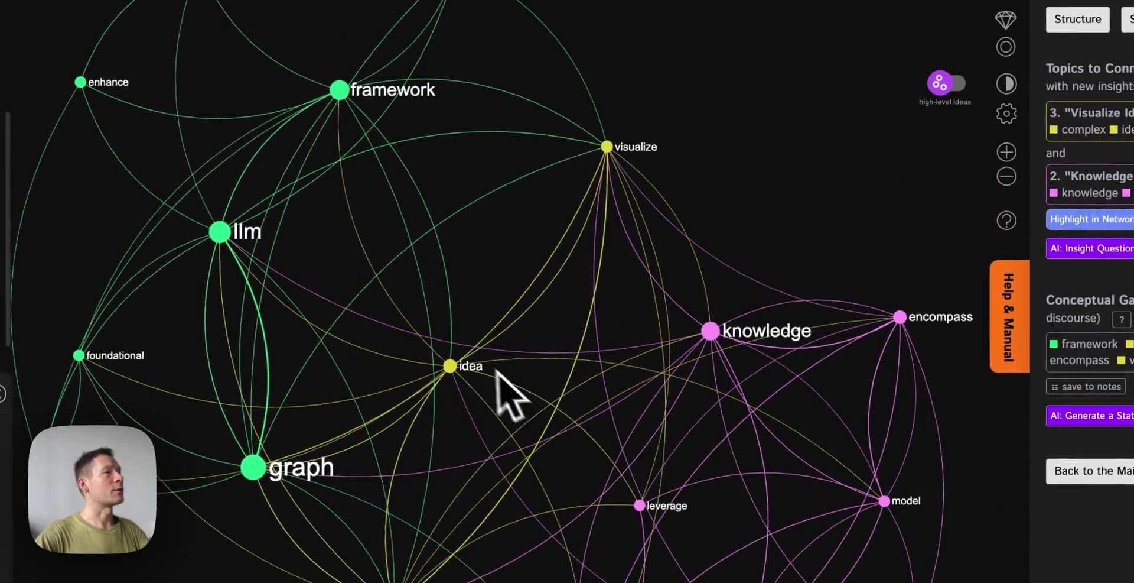
scroll(497, 371, down, 5)
click(404, 294)
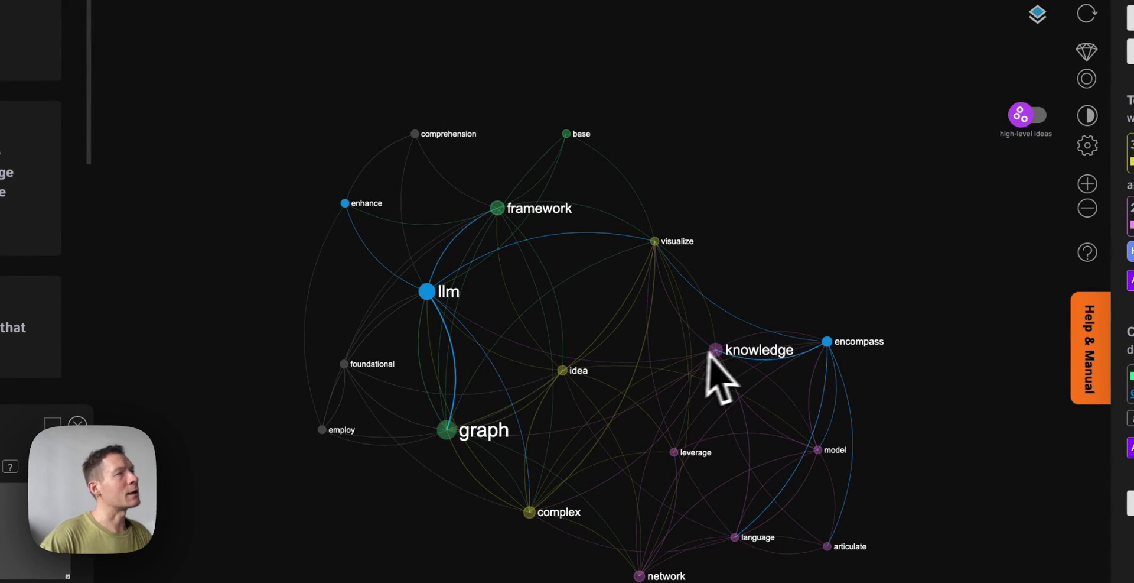
click(712, 351)
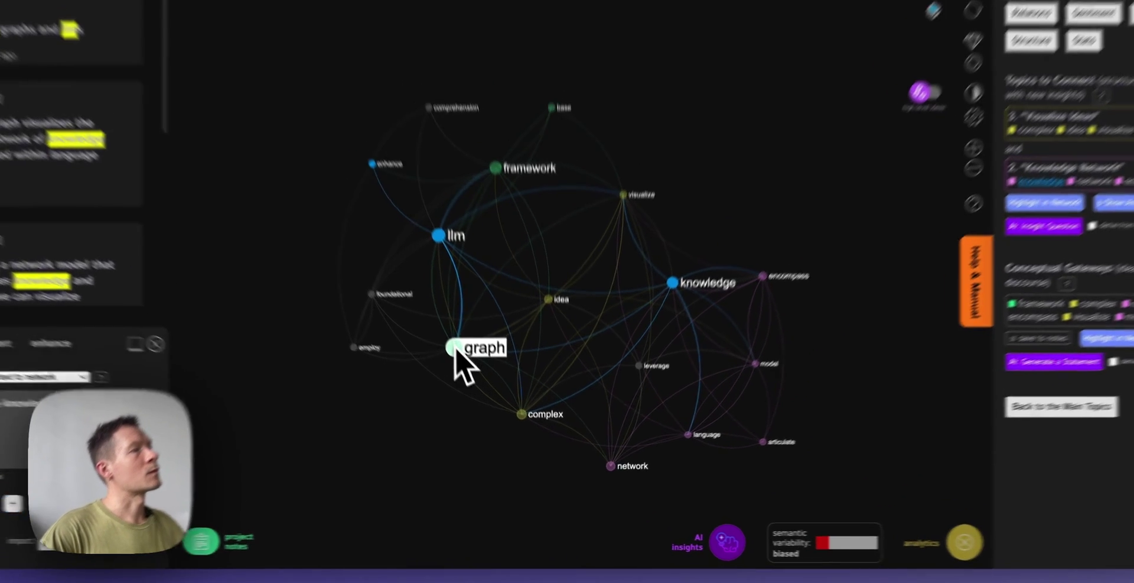
click(491, 381)
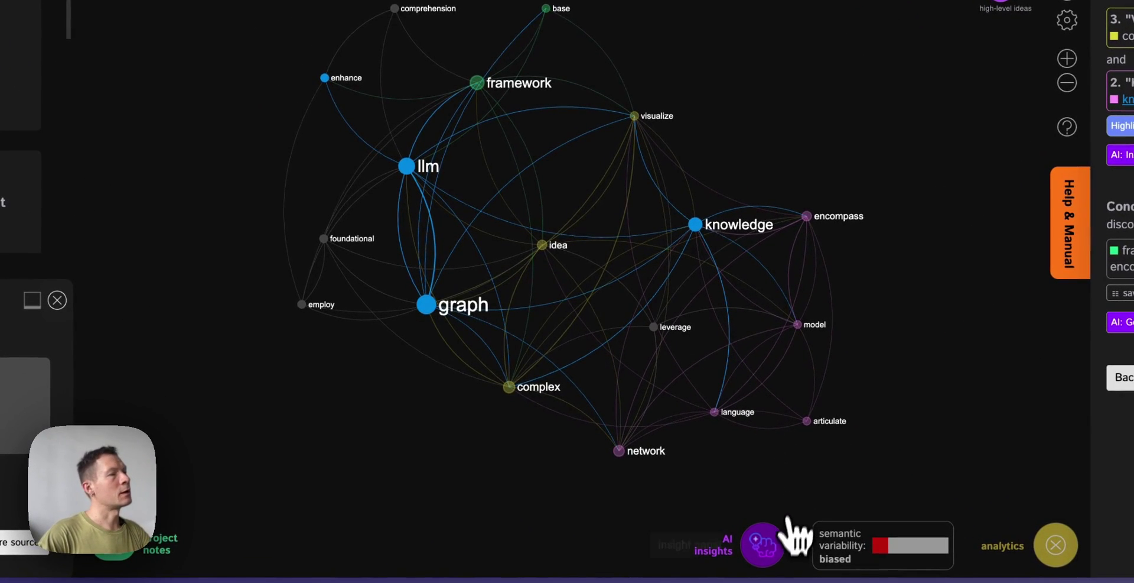
Step: Generate a GPT4 Chat response related to the llm, enhance, knowledge and graph nodes and add it to the graph
click(786, 525)
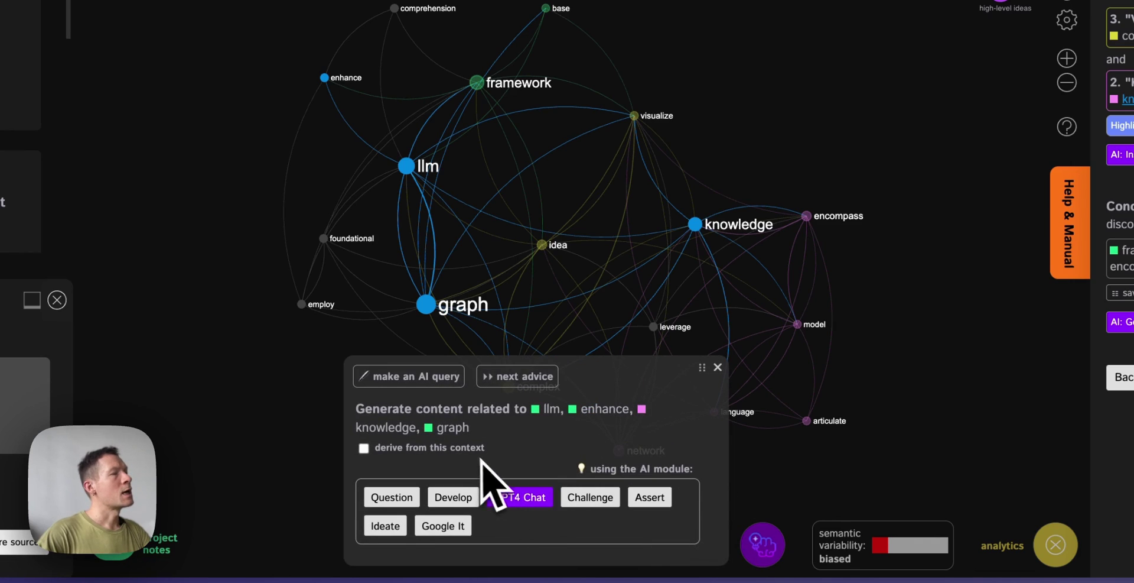
click(519, 498)
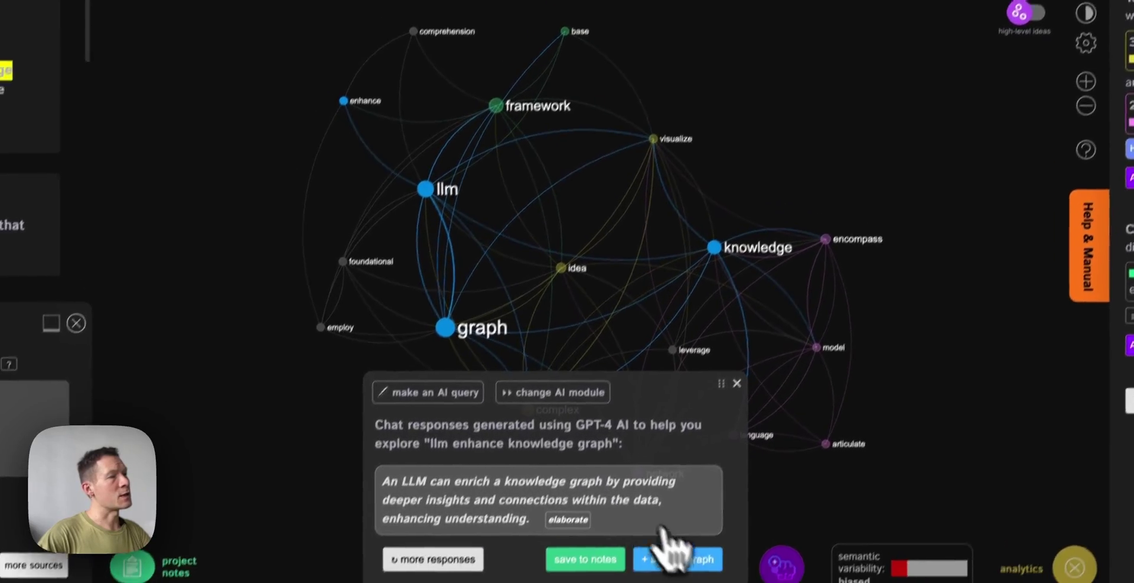
click(679, 558)
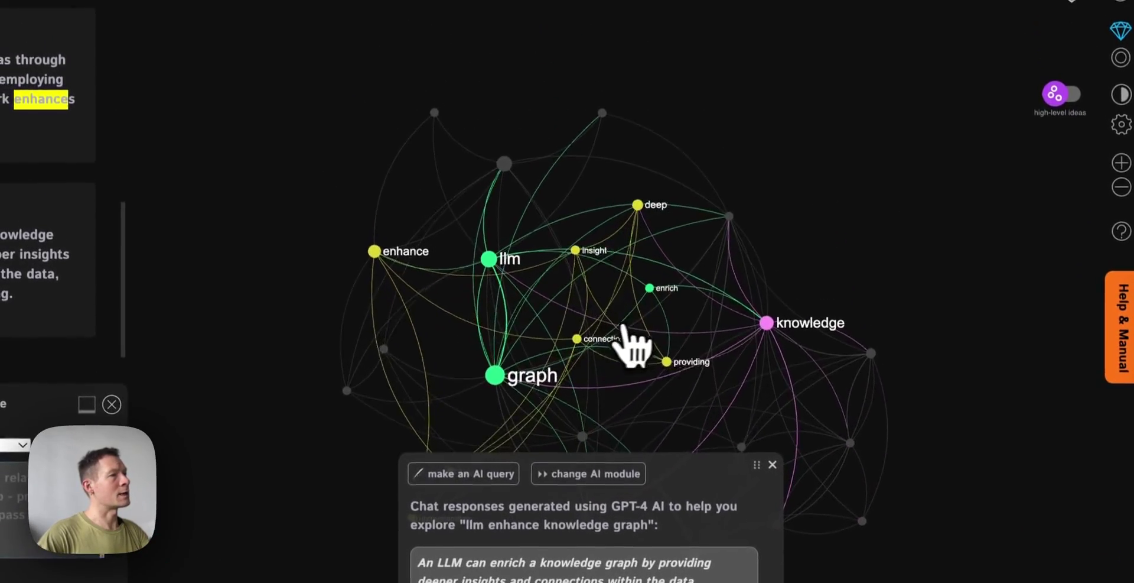
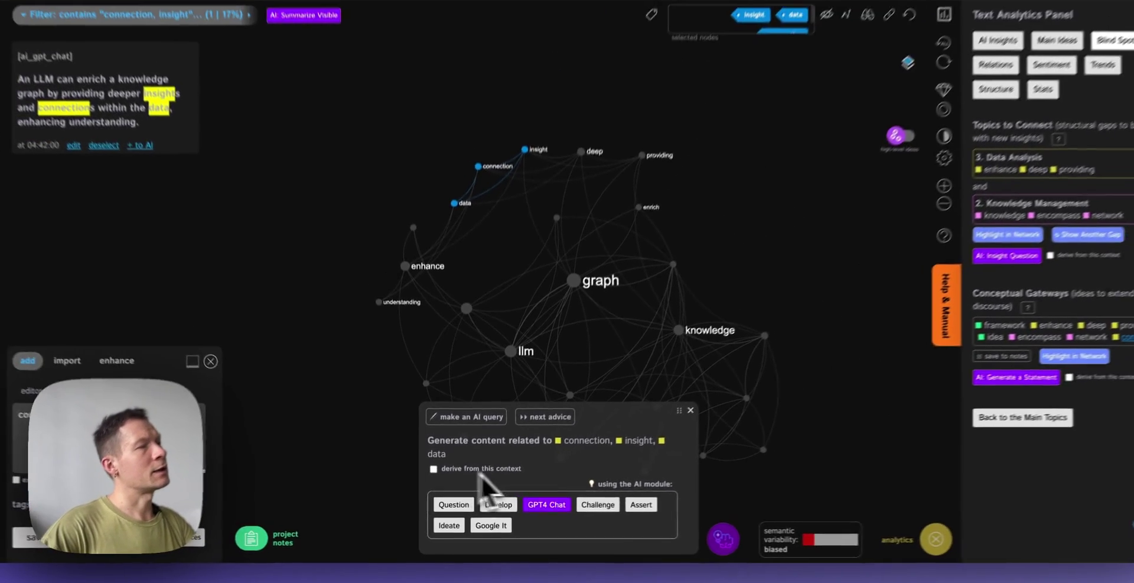
Step: Generate an AI question about the connection, insight and data nodes and open it for elaboration
click(454, 509)
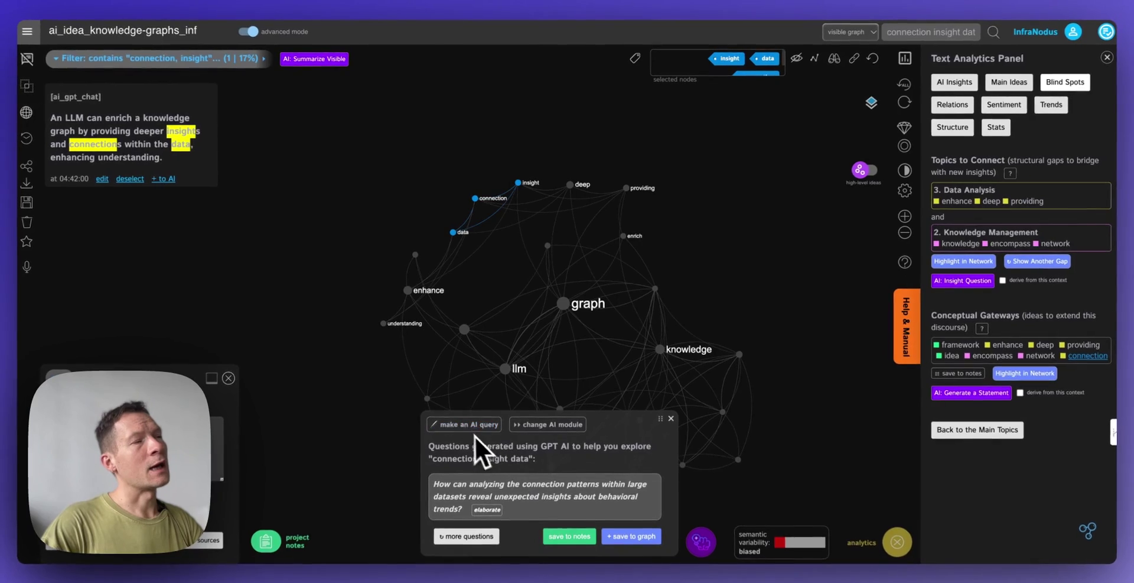
click(486, 508)
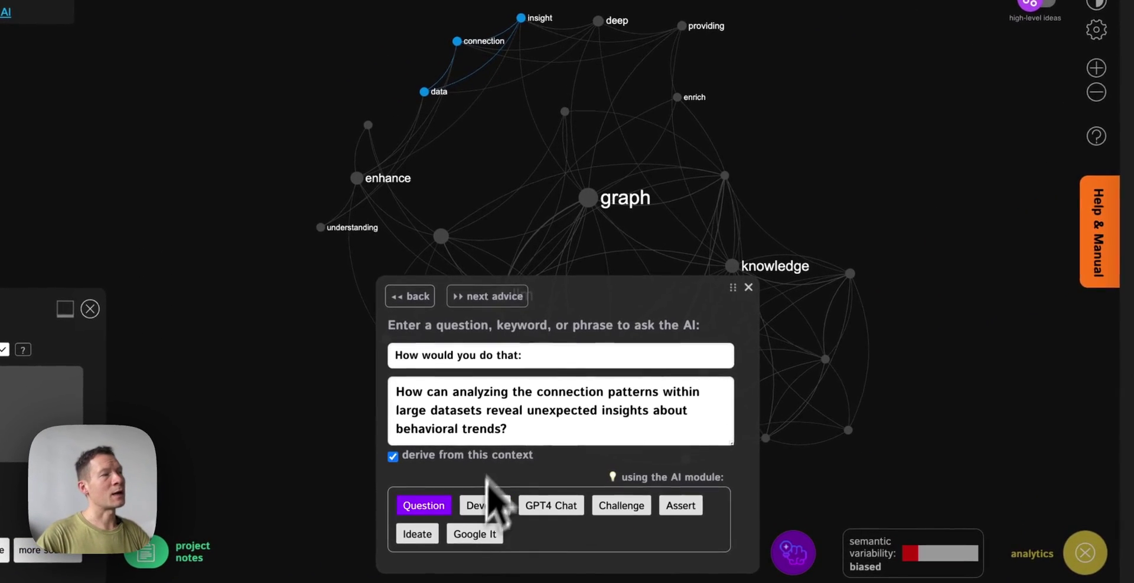
Step: Change the AI prompt to "elaborate on this statement:" and generate the answer with GPT4 Chat
triple_click(608, 354)
key(BackSpace)
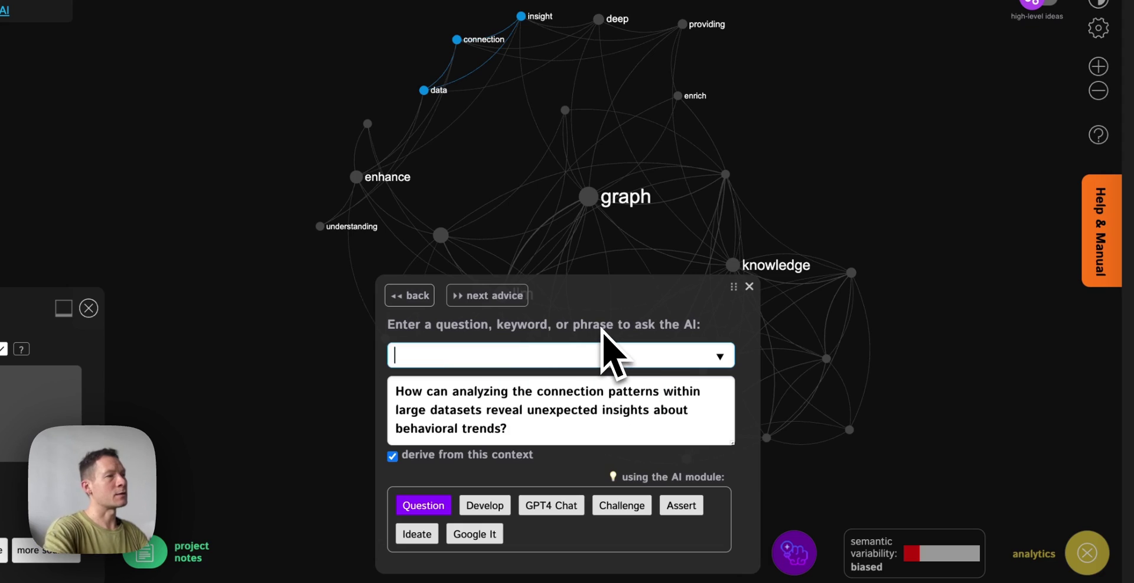
click(720, 356)
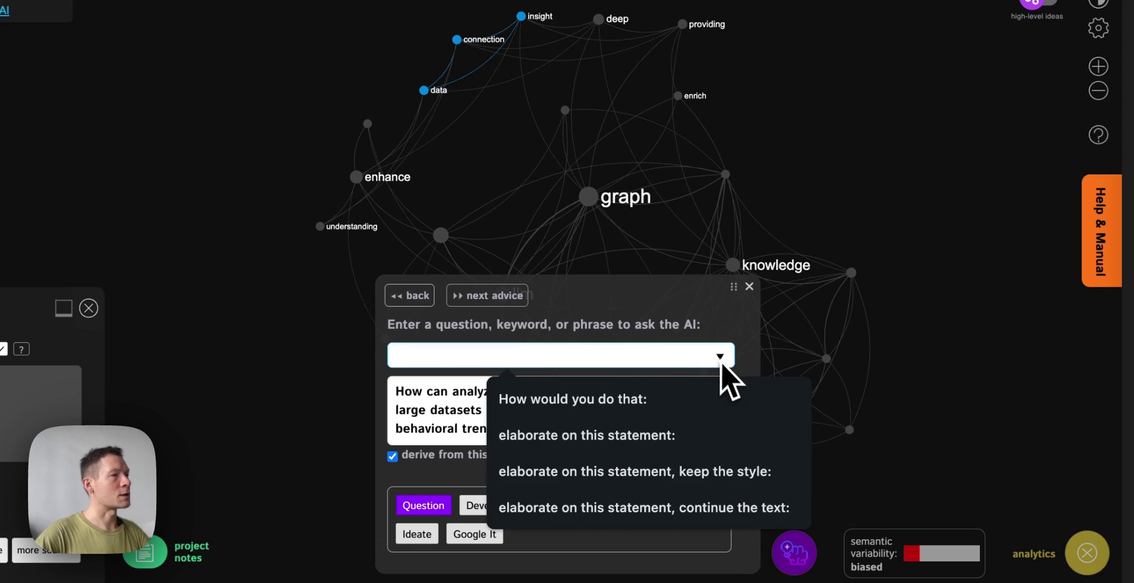
click(604, 437)
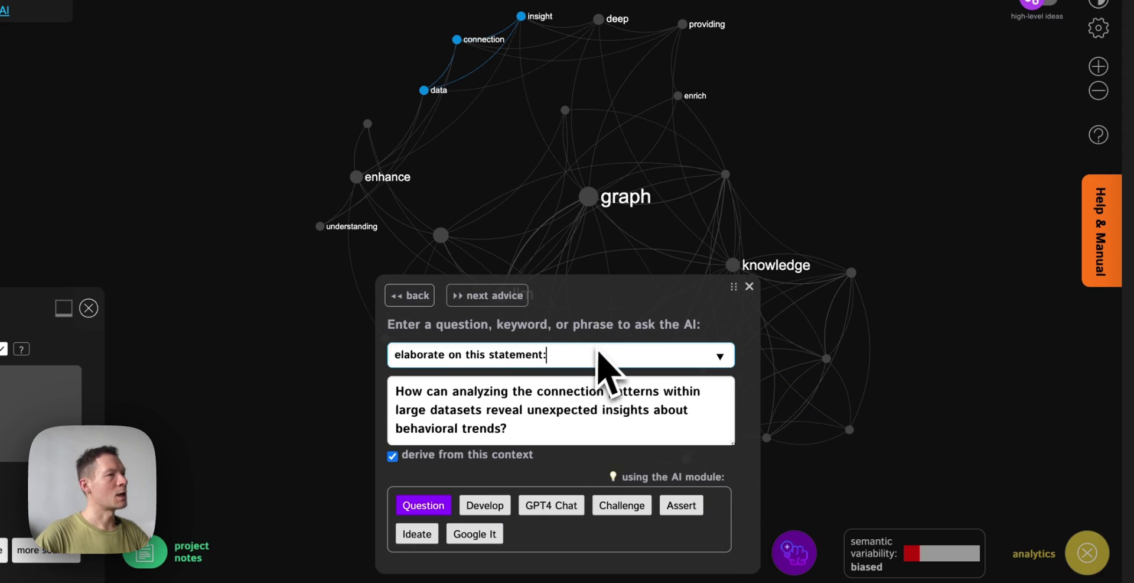
click(543, 506)
click(544, 505)
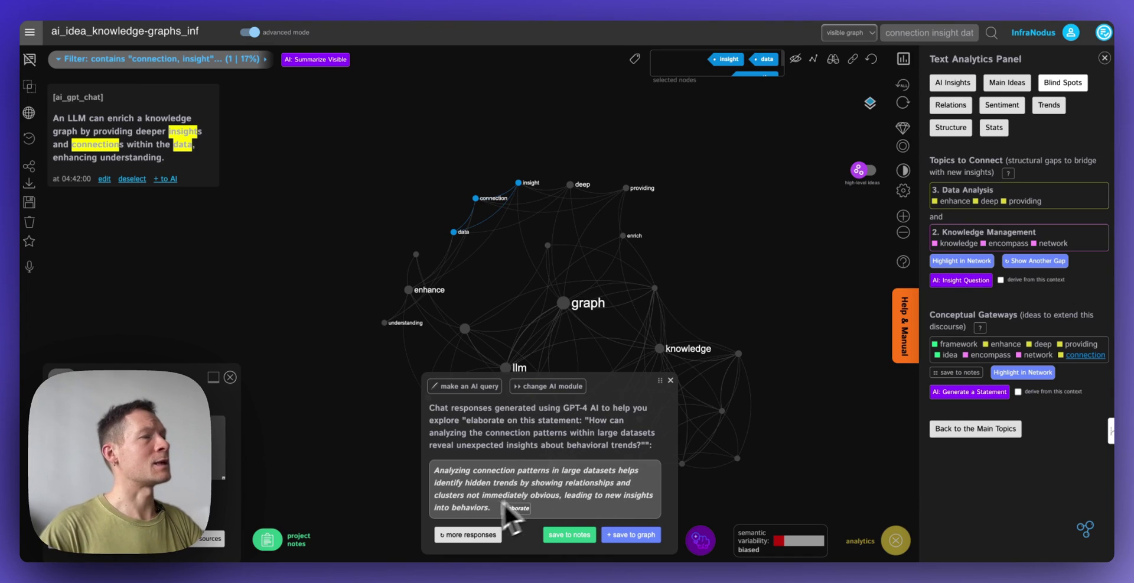
Step: Add the elaborated response to the graph, and clear the node selection and the AI advice
click(632, 535)
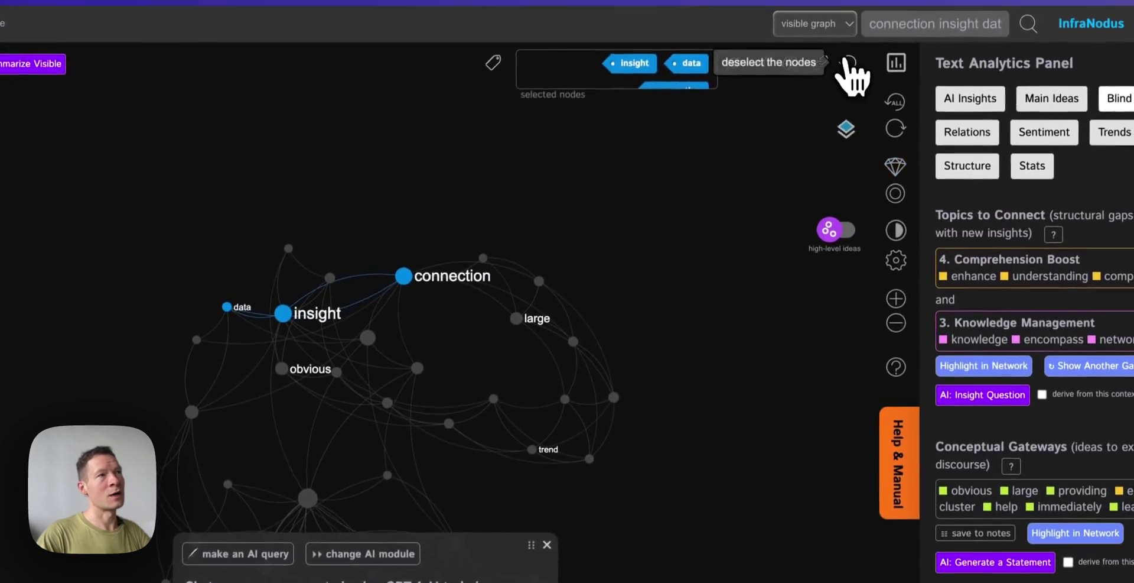
click(848, 62)
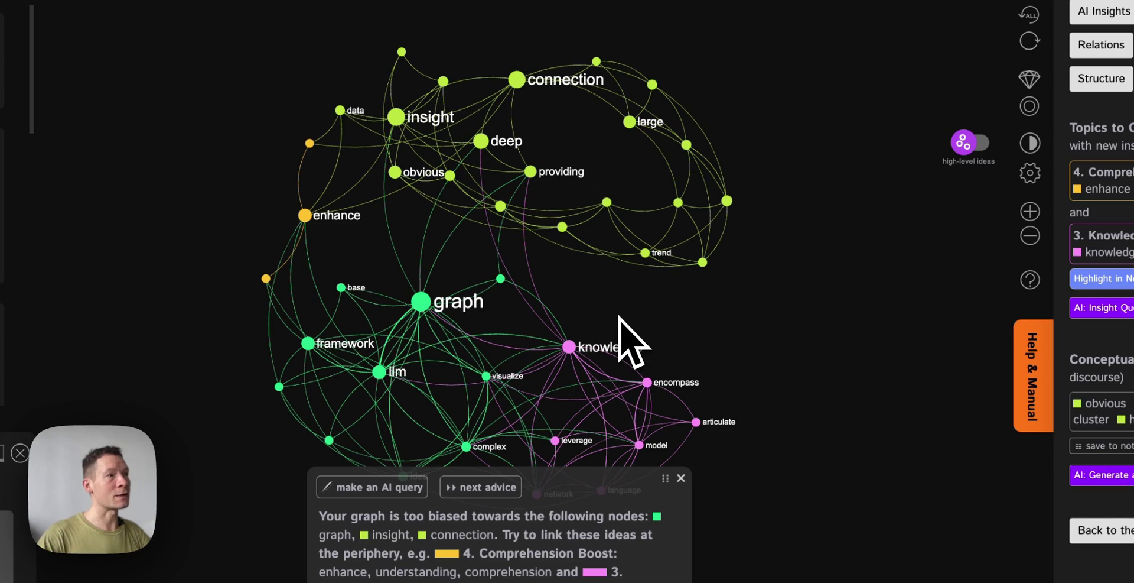
click(681, 477)
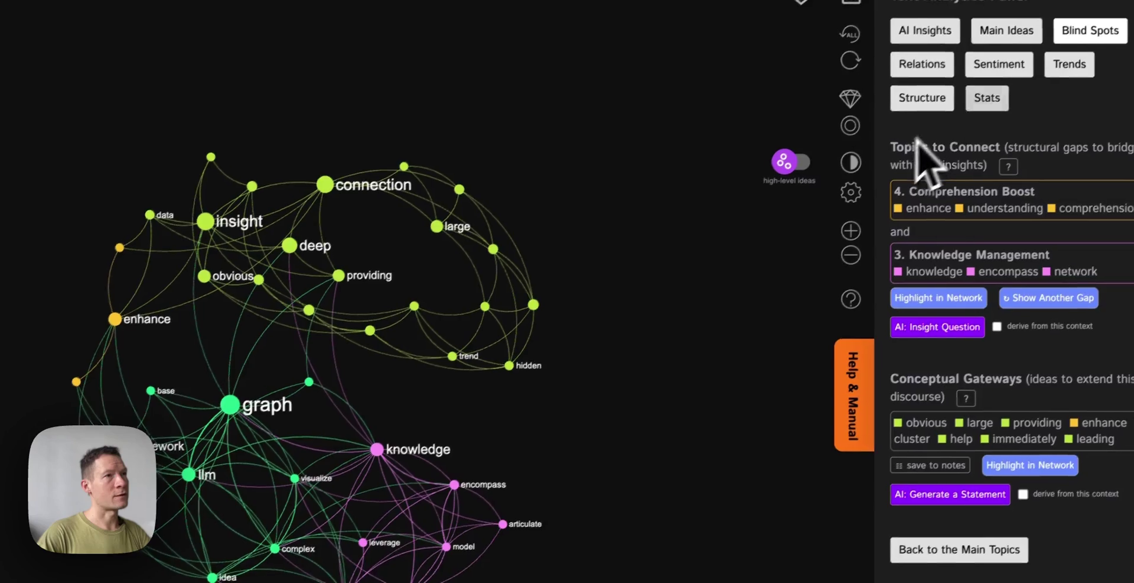
Step: Examine the graph's main topics and influential concepts, and return to its blind spots
click(960, 67)
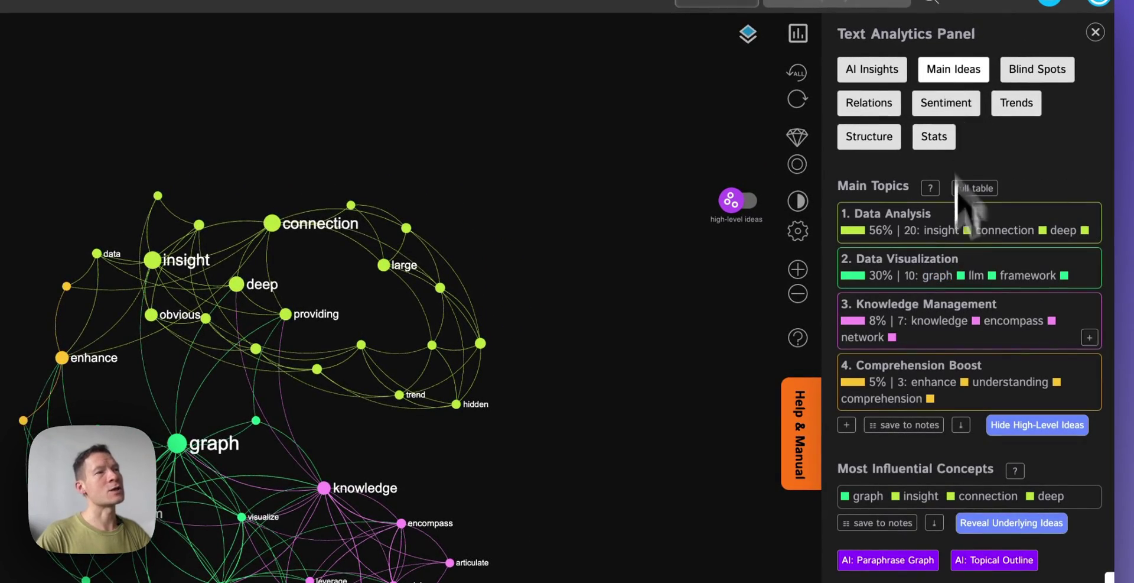
click(1040, 71)
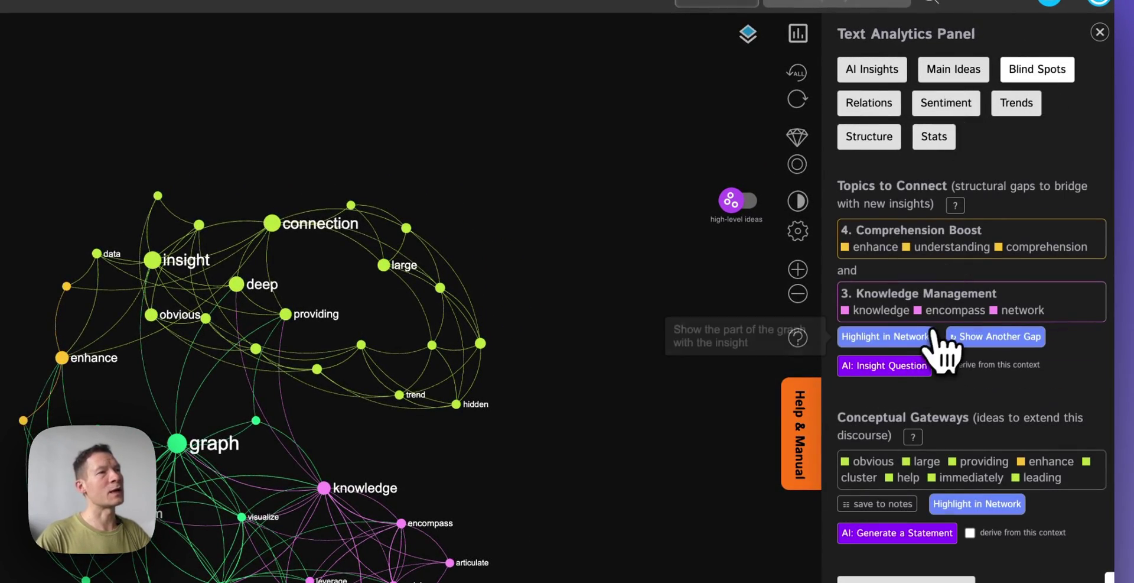
Step: Highlight the structural gap in the network with high-level ideas shown, and switch to the gap between Data Visualization and Data Analysis
click(898, 336)
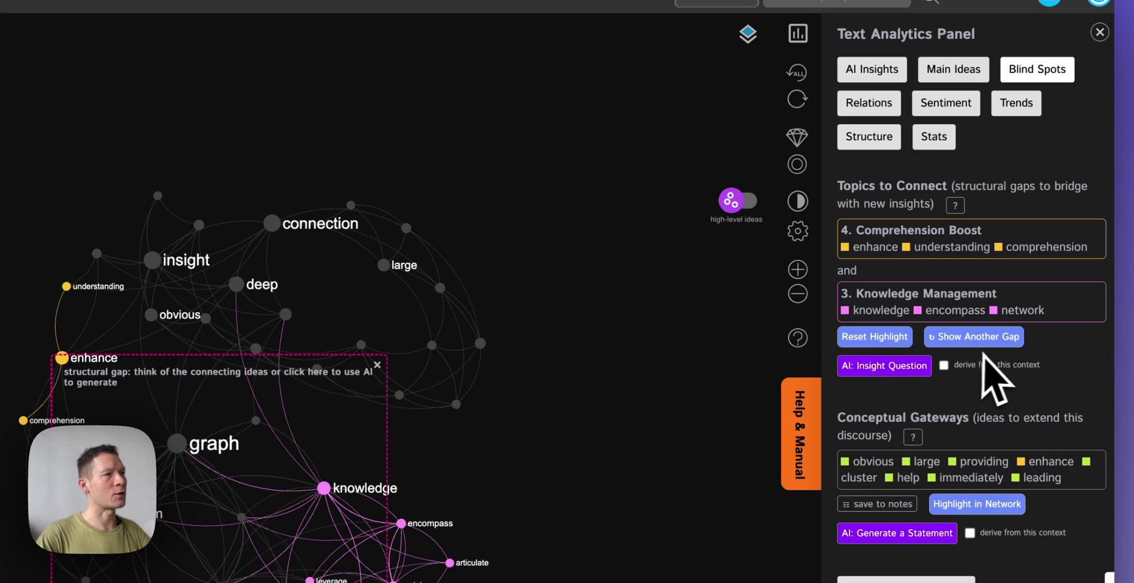
click(743, 202)
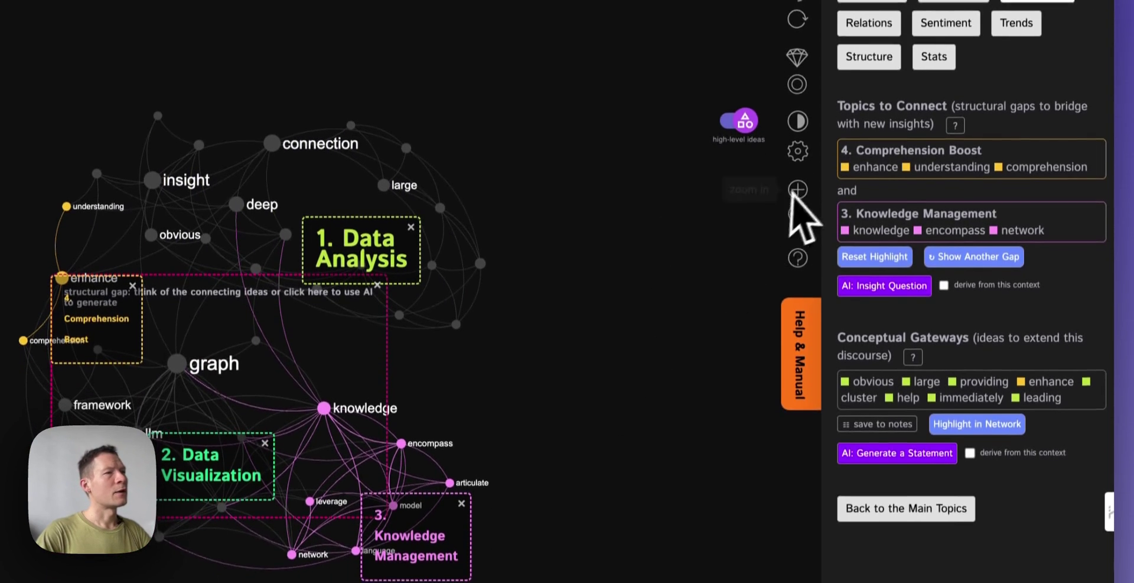
click(961, 246)
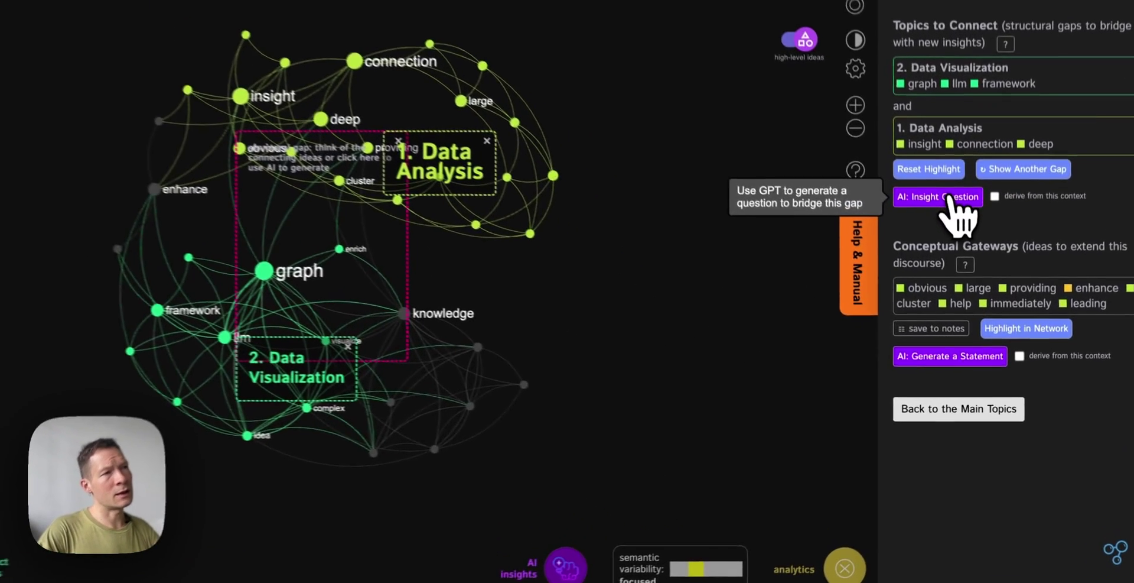
Step: Generate an AI insight question for the Data Visualization and Data Analysis gap, and save its GPT4 Chat elaboration to the graph
click(951, 198)
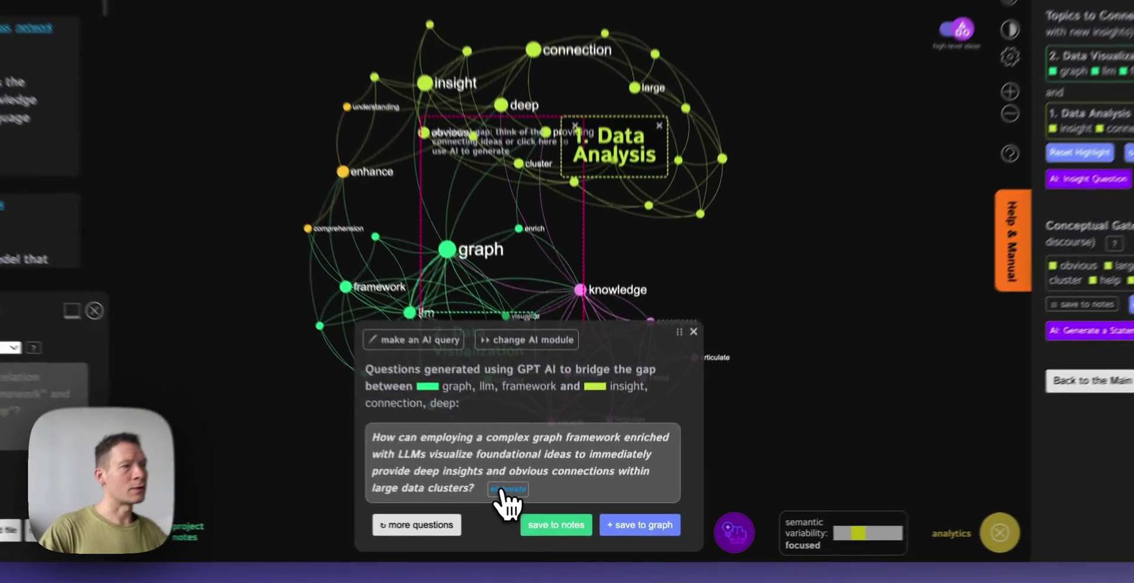
click(535, 508)
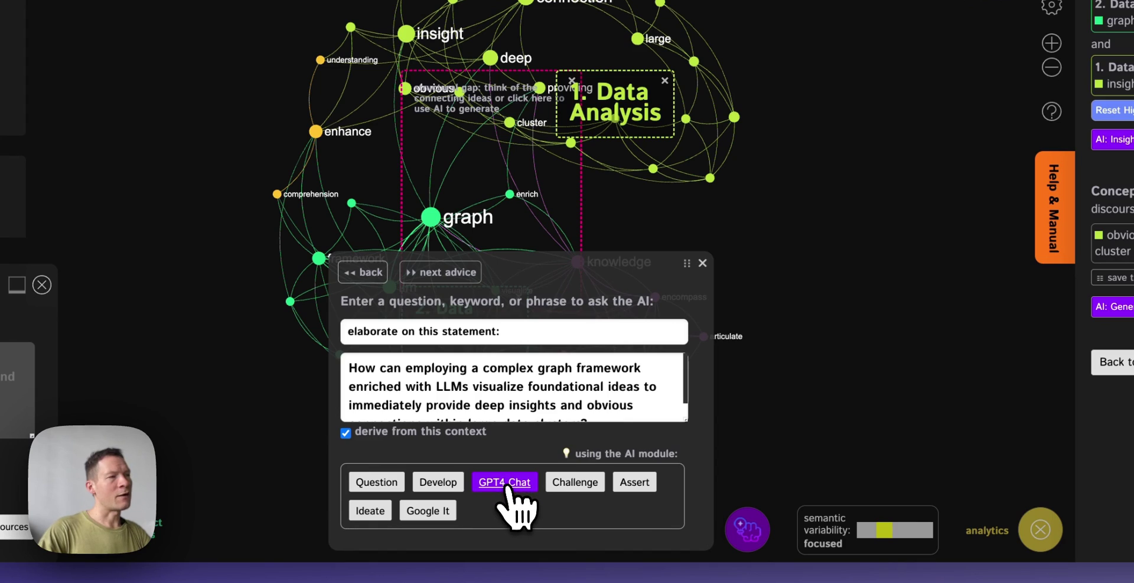
click(506, 482)
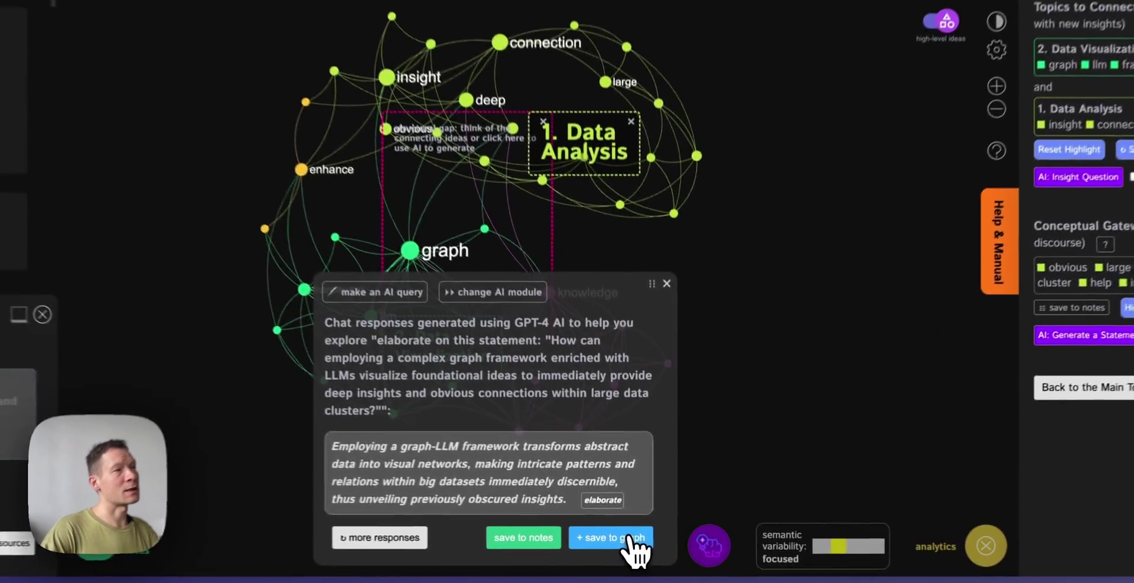
click(647, 535)
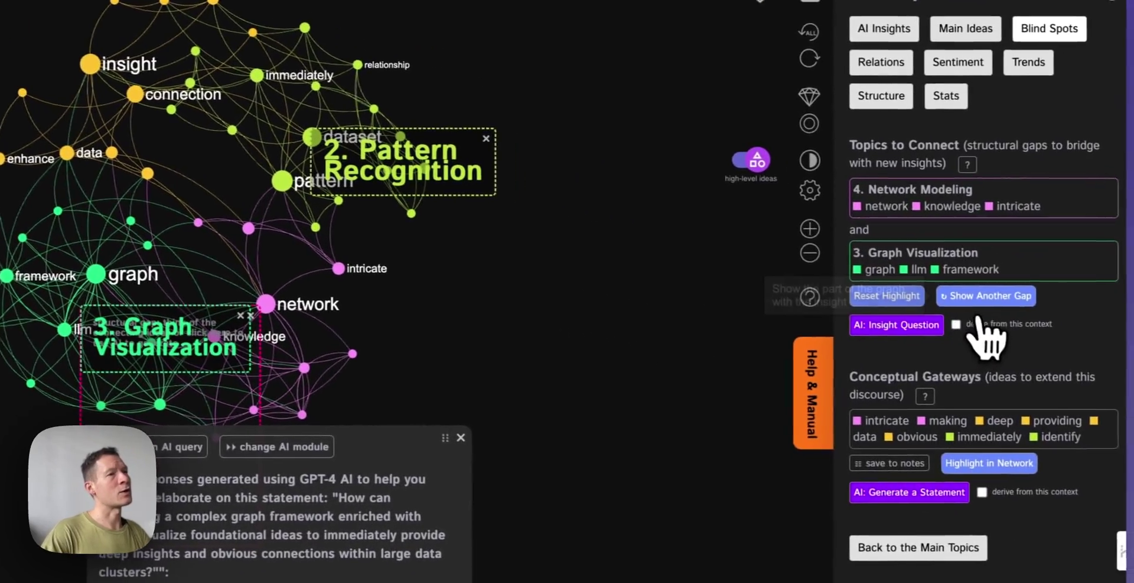
Step: Cycle through the structural gaps to the one between Graph Visualization and Pattern Recognition, and close the AI response
click(960, 300)
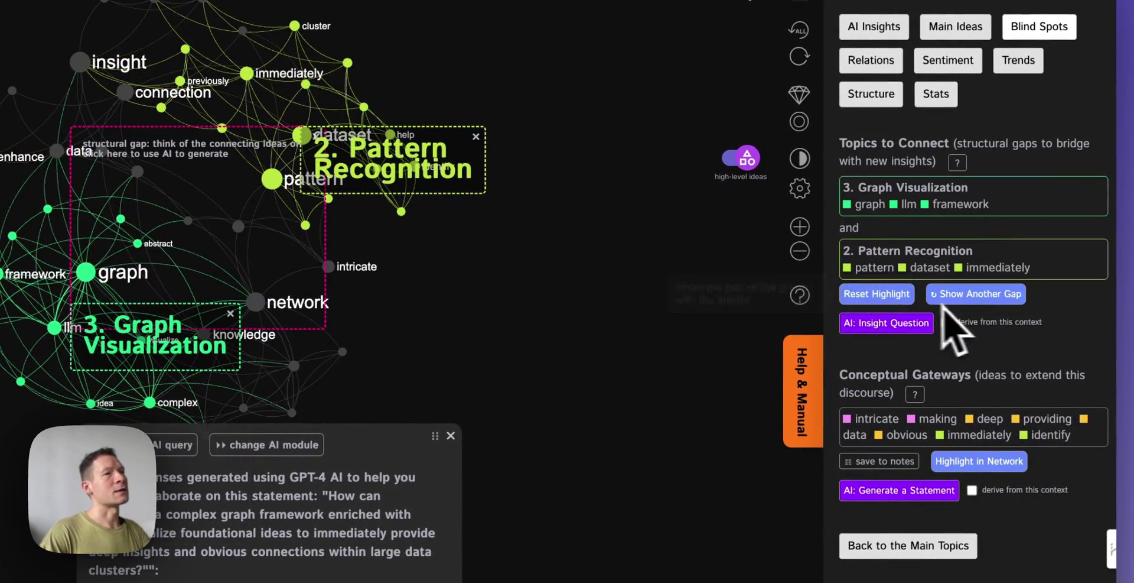
click(969, 302)
click(970, 302)
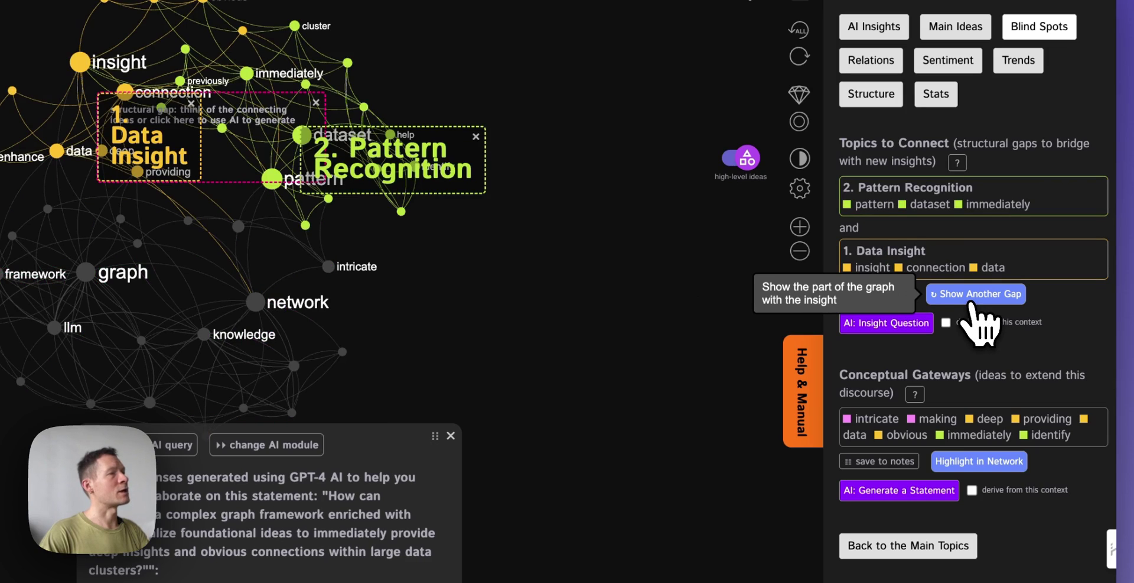
click(970, 301)
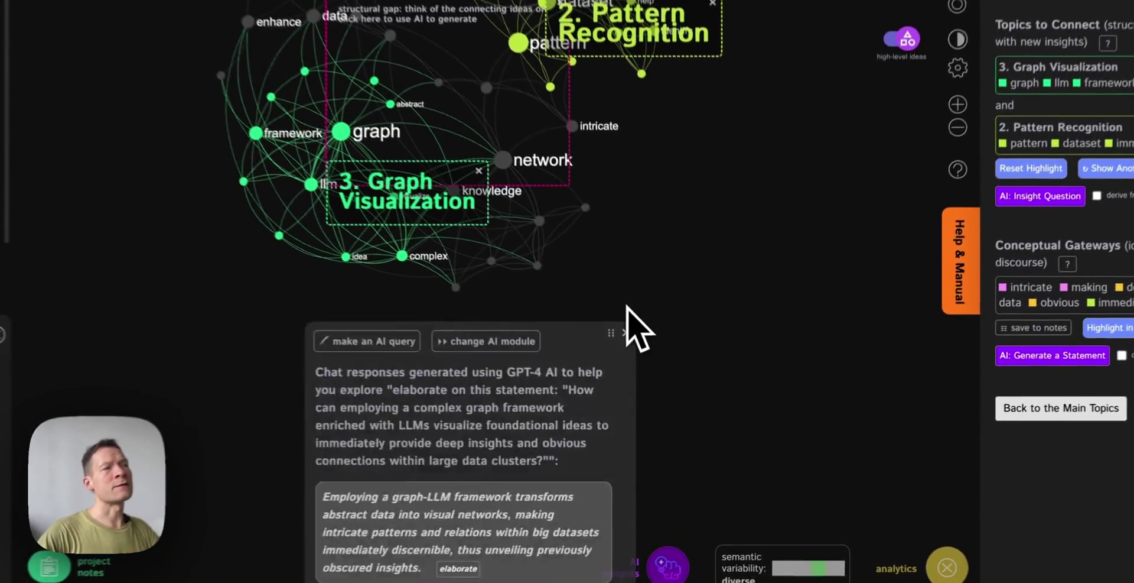
click(671, 355)
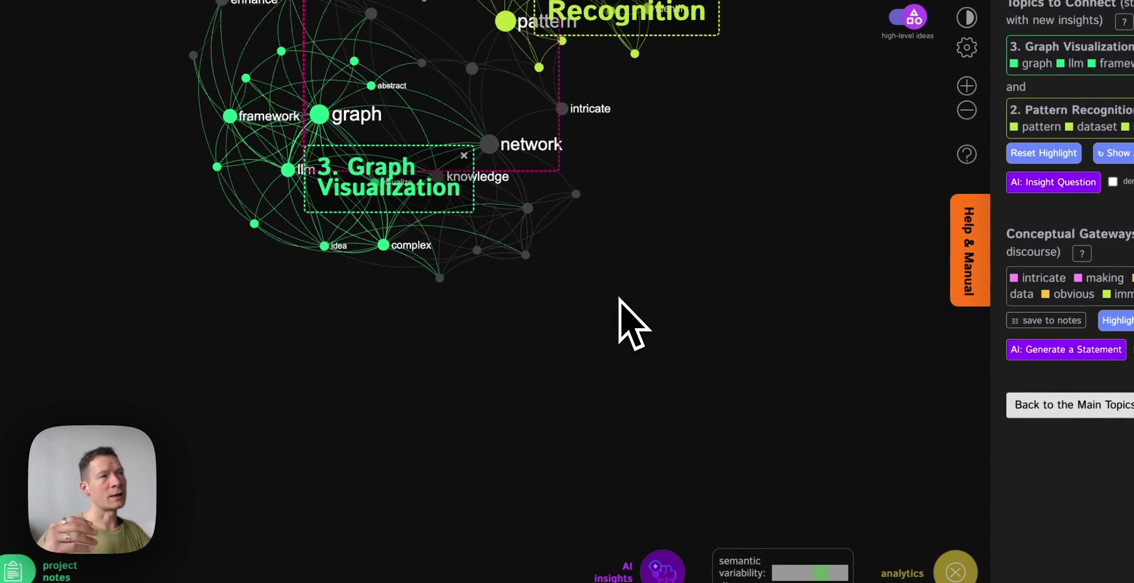
drag(619, 299, 622, 387)
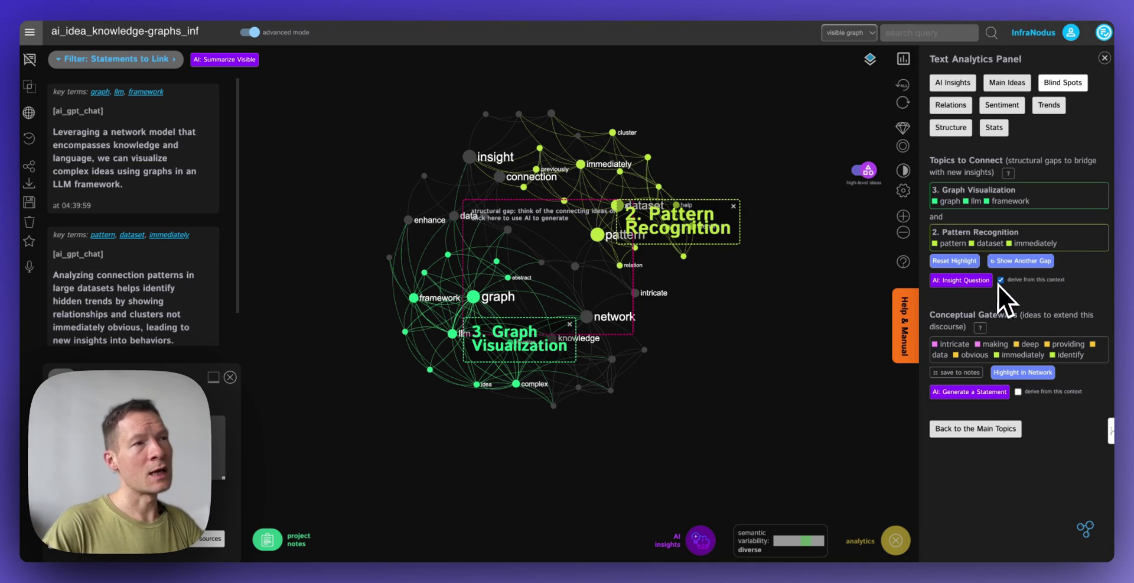
Step: Generate a context-derived AI insight question for the Graph Visualization and Pattern Recognition gap, and elaborate on it with GPT4 Chat
click(973, 282)
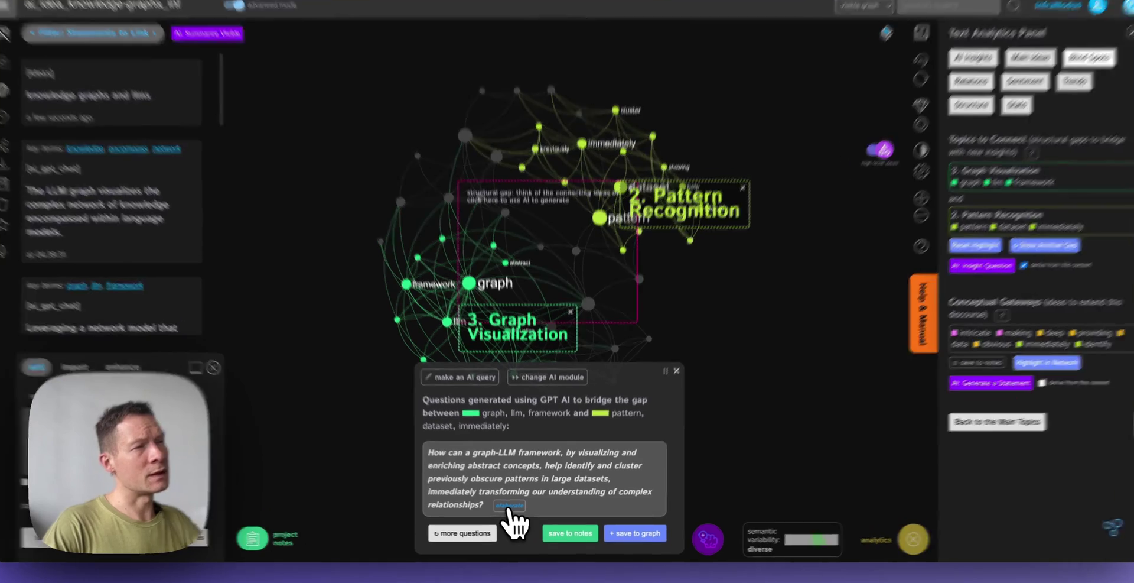
click(512, 508)
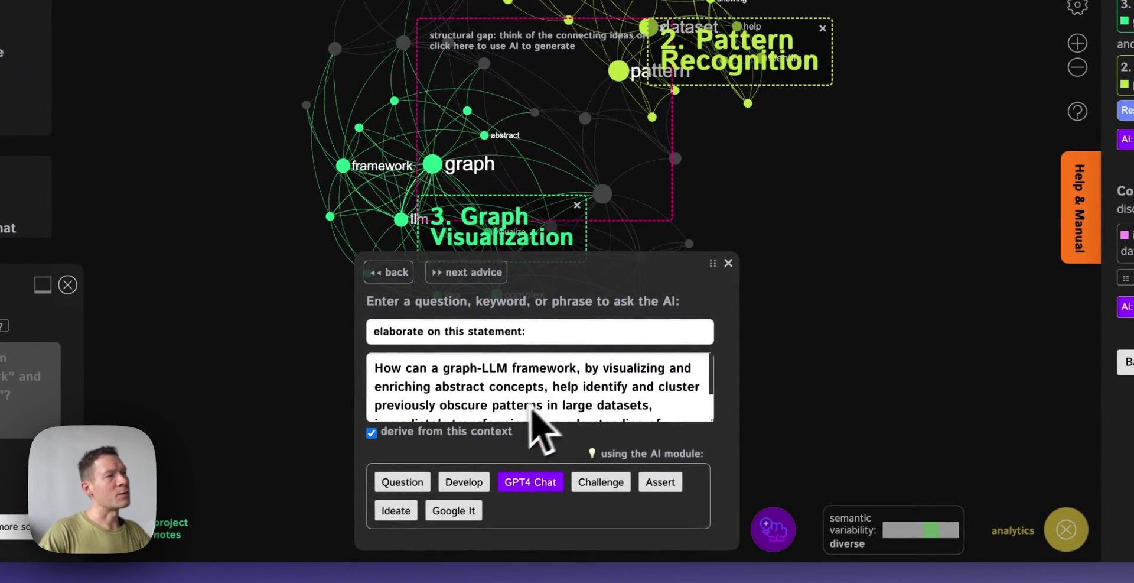
click(531, 483)
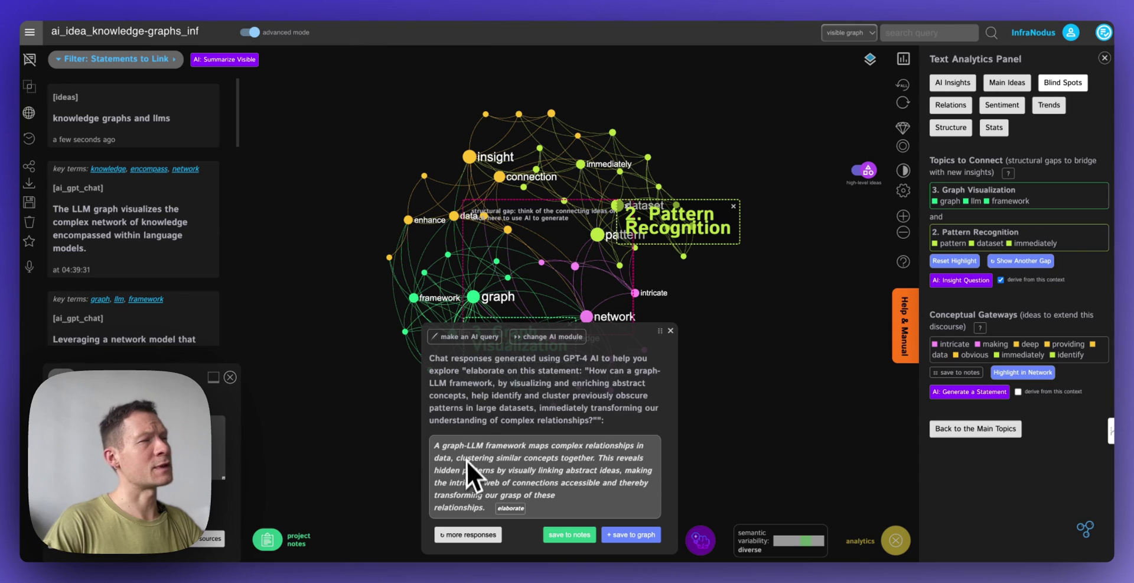
Step: Generate an alternative GPT-4 response, return to the original one about mapping complex relationships, and save it to the graph
click(615, 534)
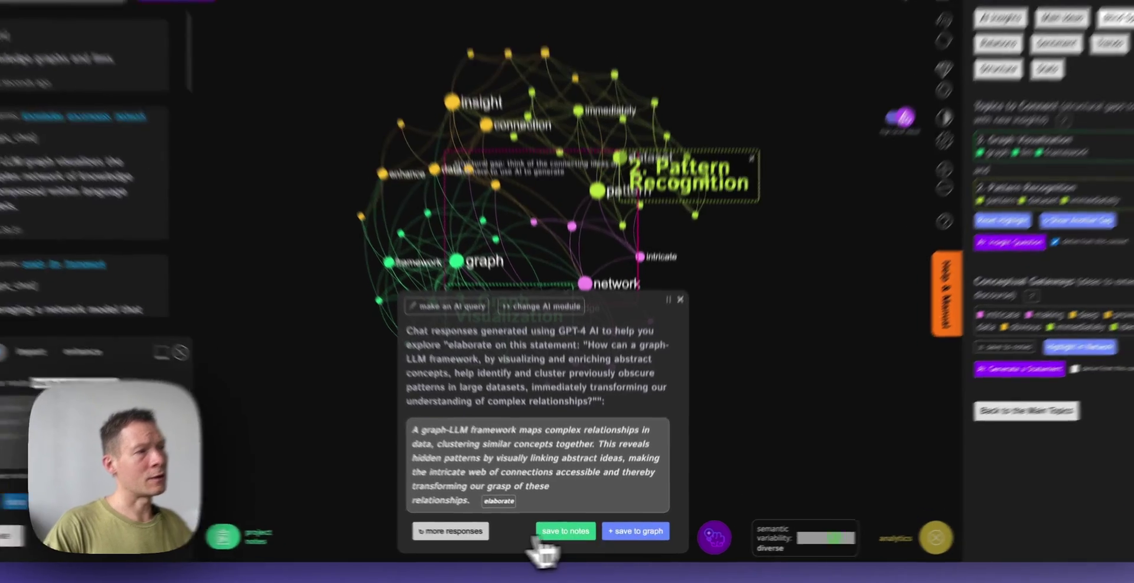
click(468, 534)
click(444, 529)
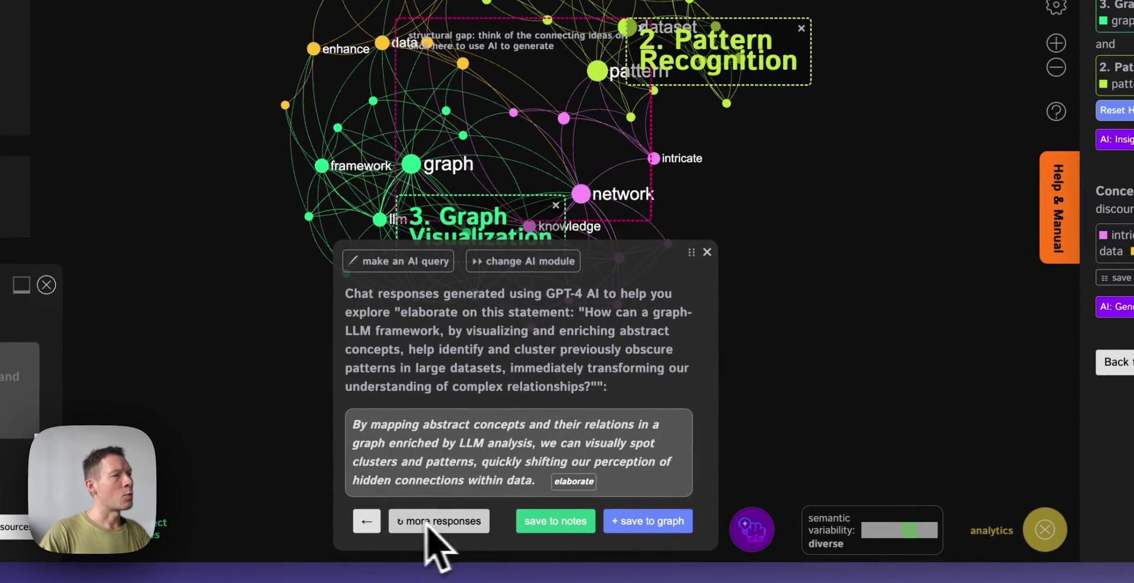
click(371, 526)
click(682, 518)
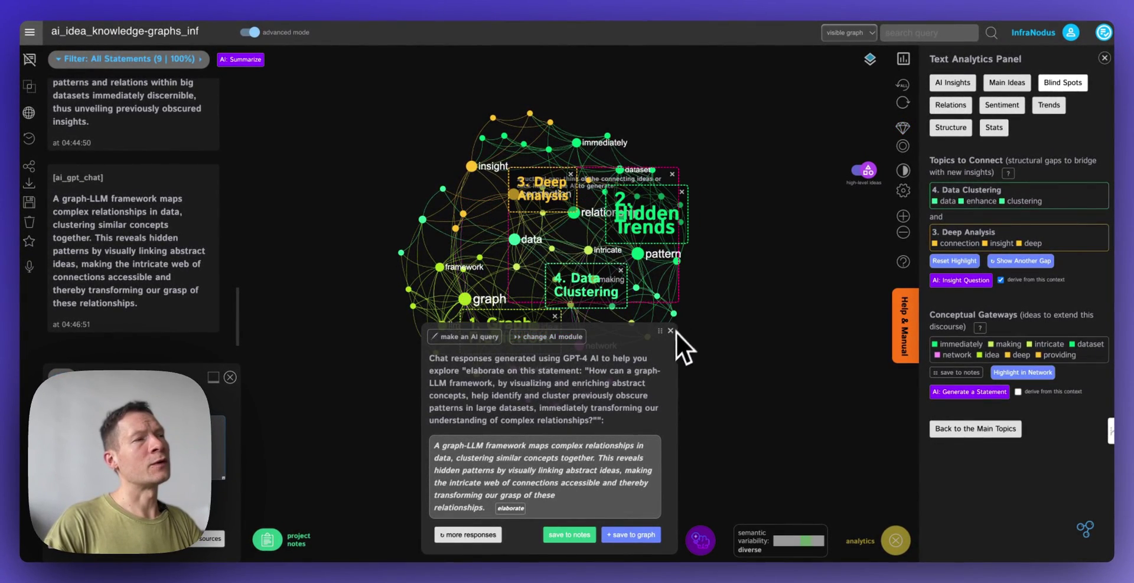
Step: Generate a GPT4 Chat response bridging Data Clustering and Deep Analysis, and move on to the AI advice about selecting nodes
click(548, 343)
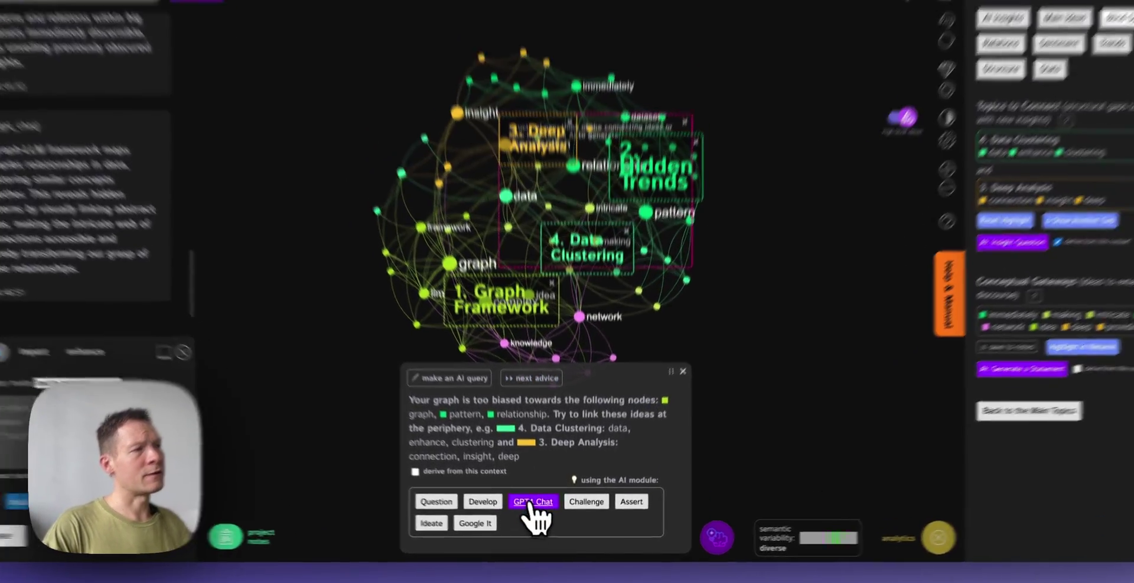
click(538, 508)
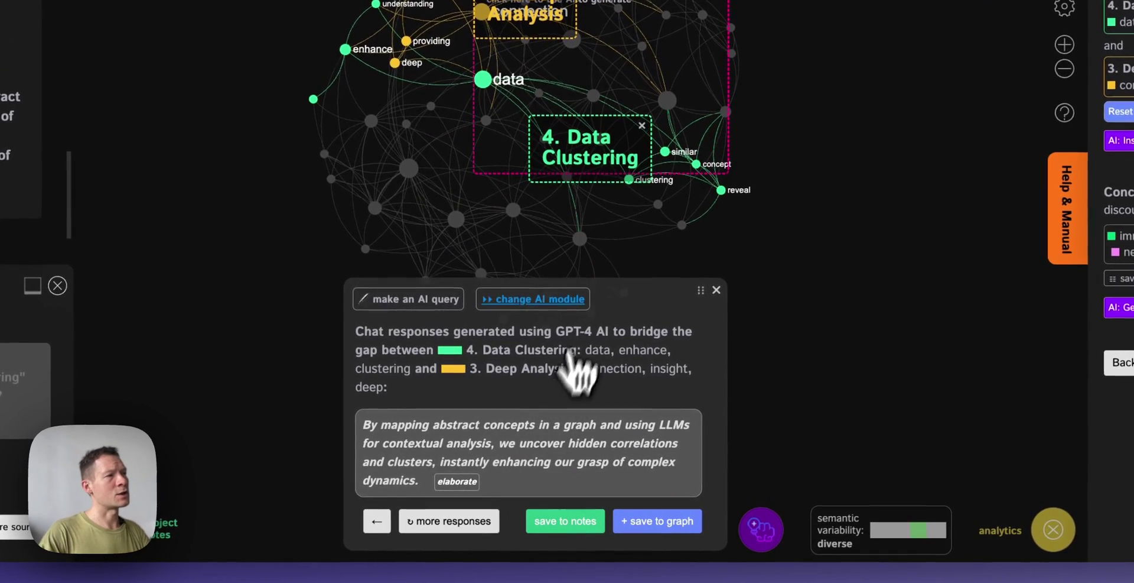
click(540, 299)
click(540, 313)
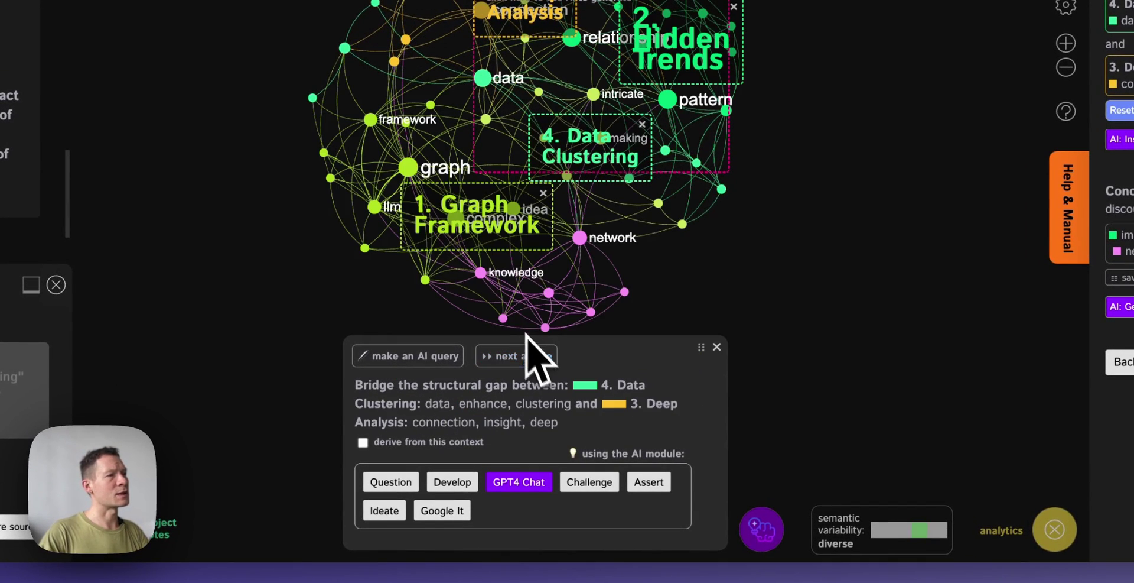
click(518, 356)
click(513, 322)
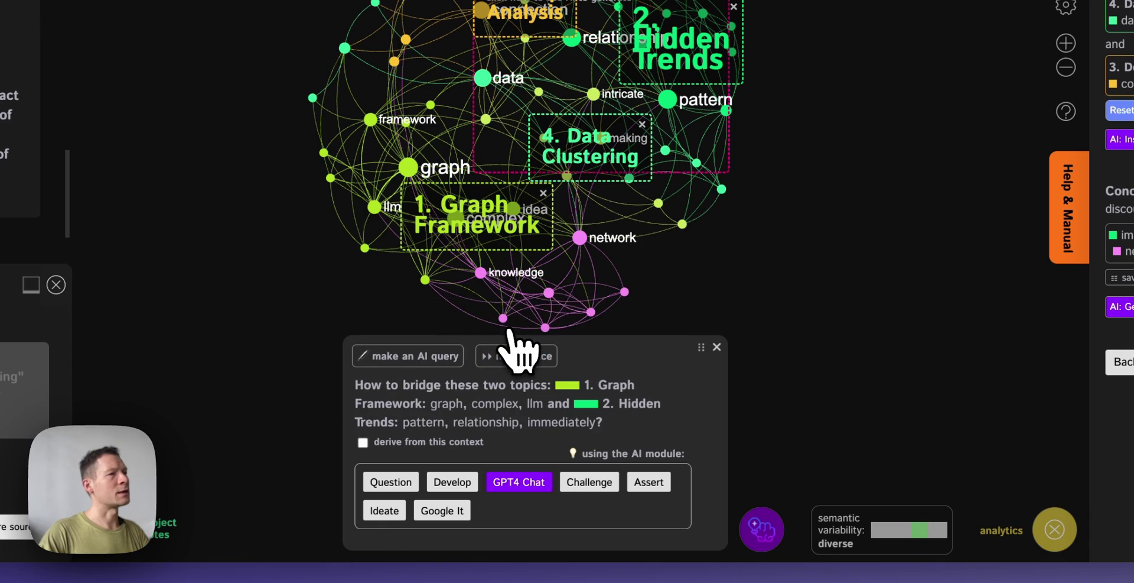
click(503, 356)
click(495, 357)
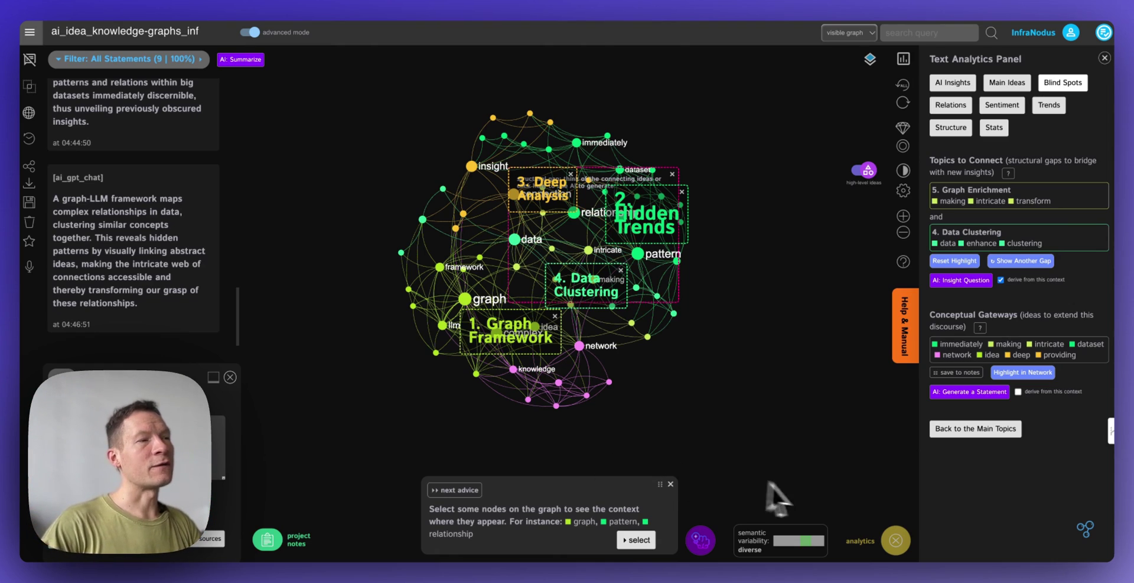
Step: Examine the semantic variability score of the graph and its actionable insight, and close the details
mouse_move(773, 526)
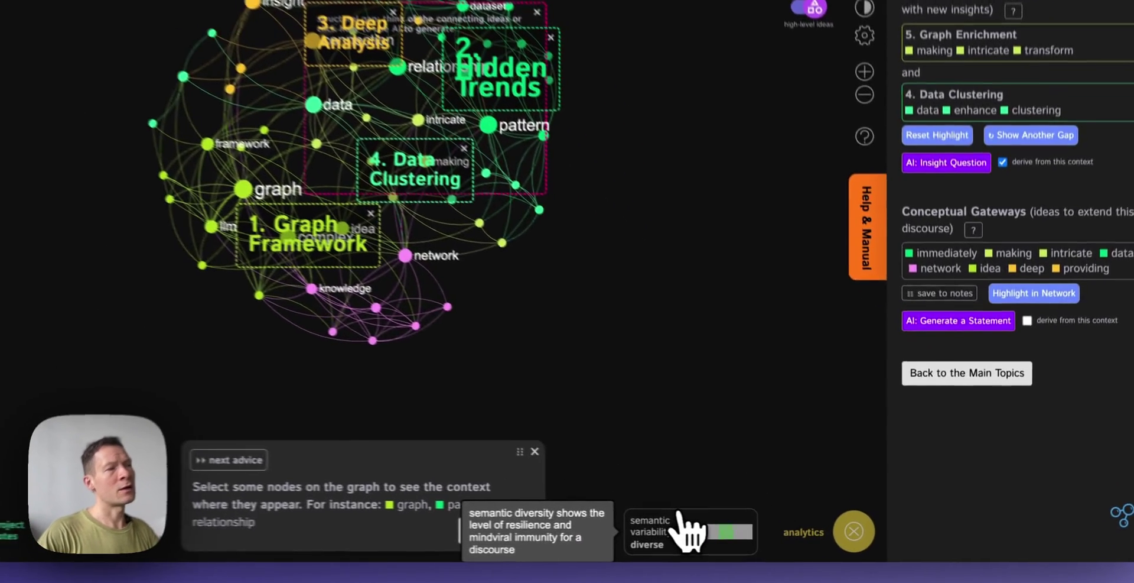
click(773, 527)
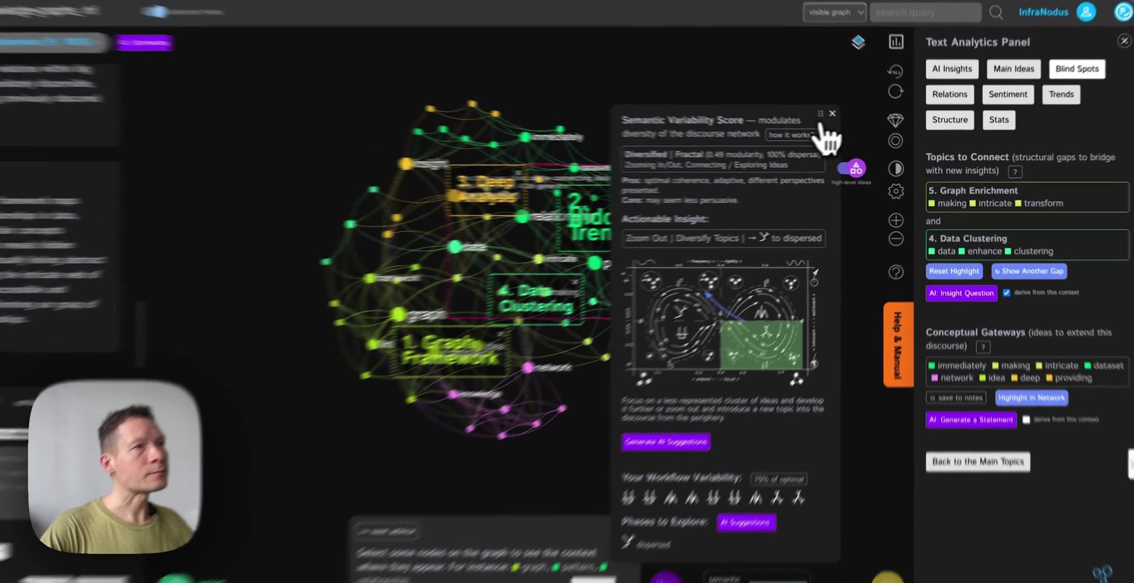
click(832, 114)
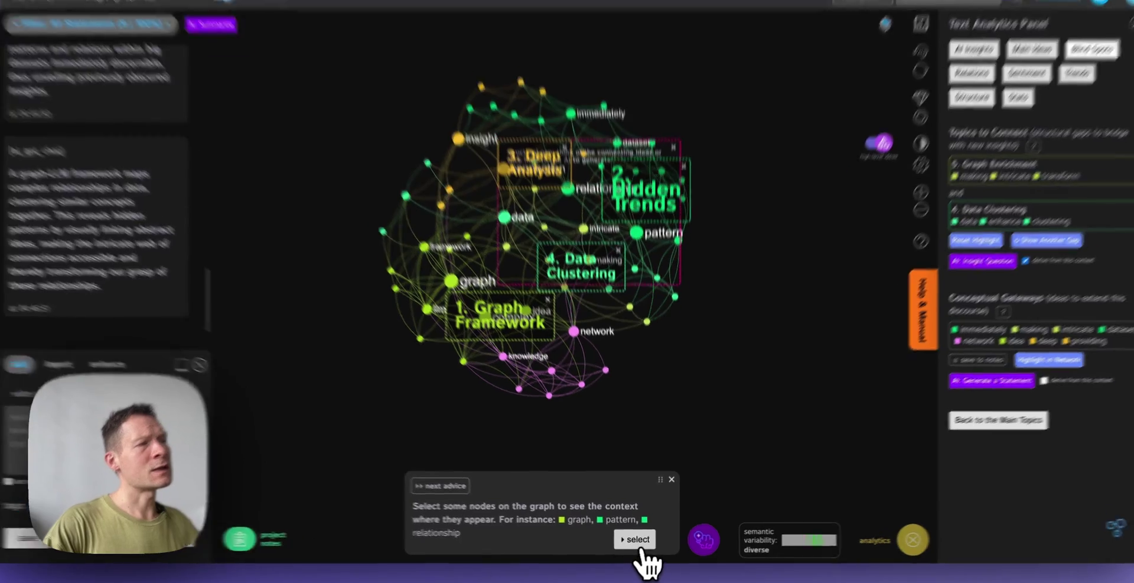
Step: Select the suggested graph, pattern and relationship nodes without the gap highlight, and generate a GPT4 Chat response about them
click(636, 540)
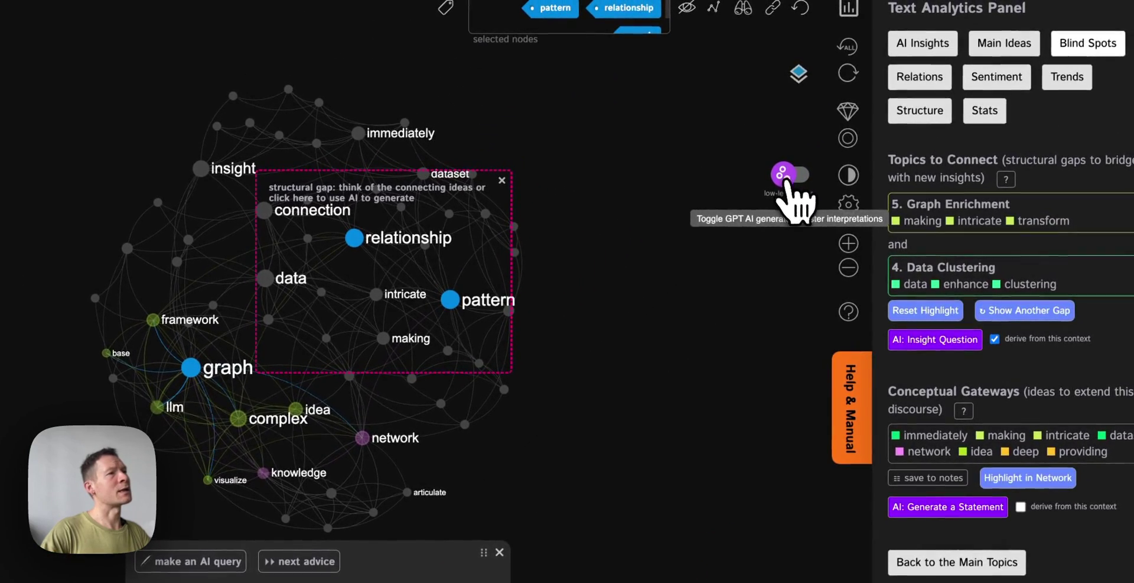
click(933, 322)
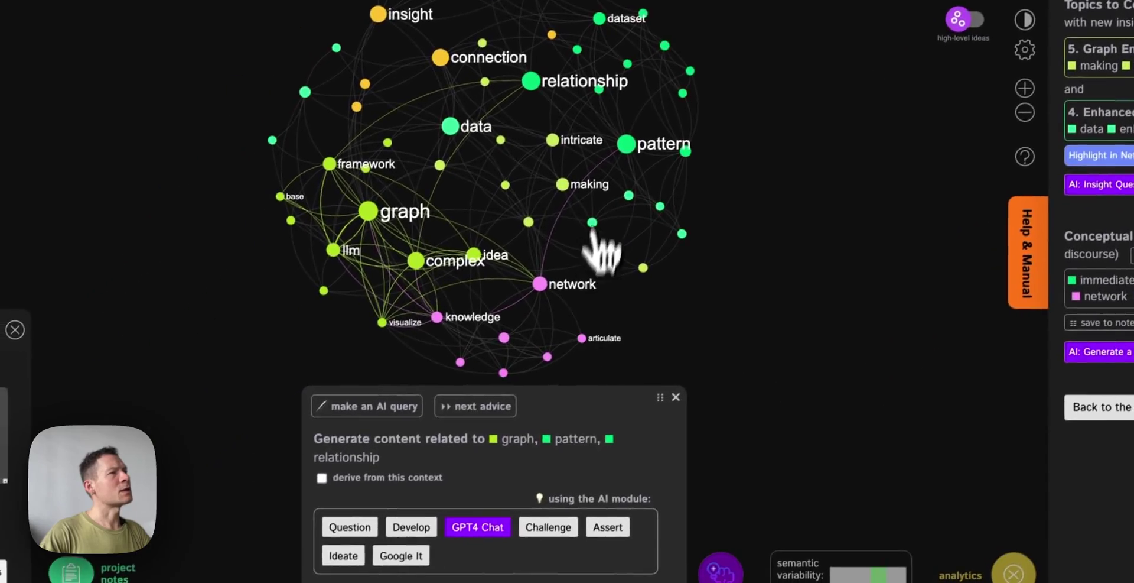
click(480, 525)
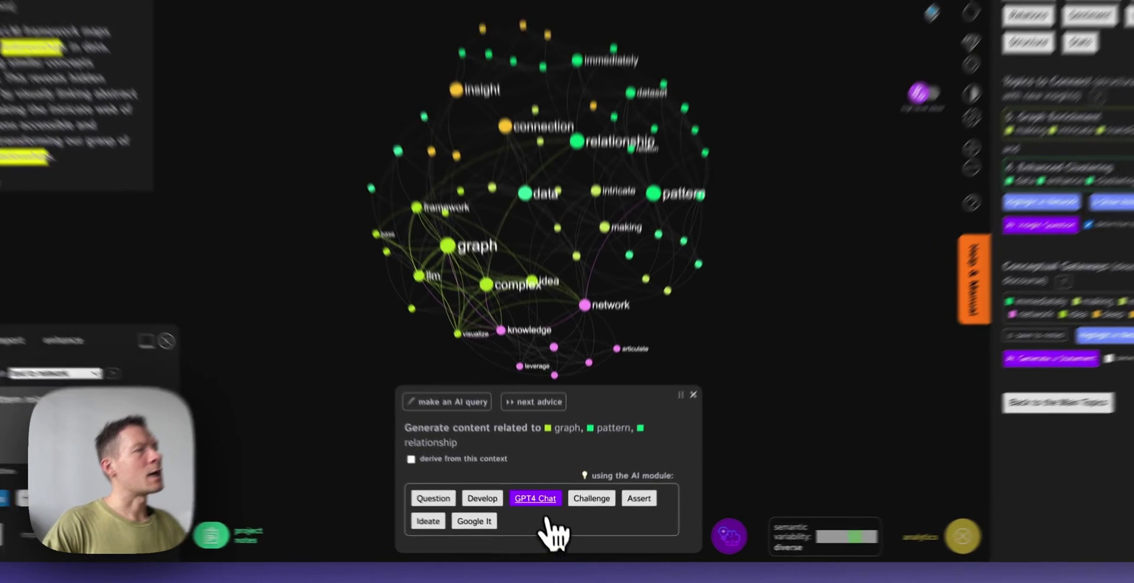
click(536, 499)
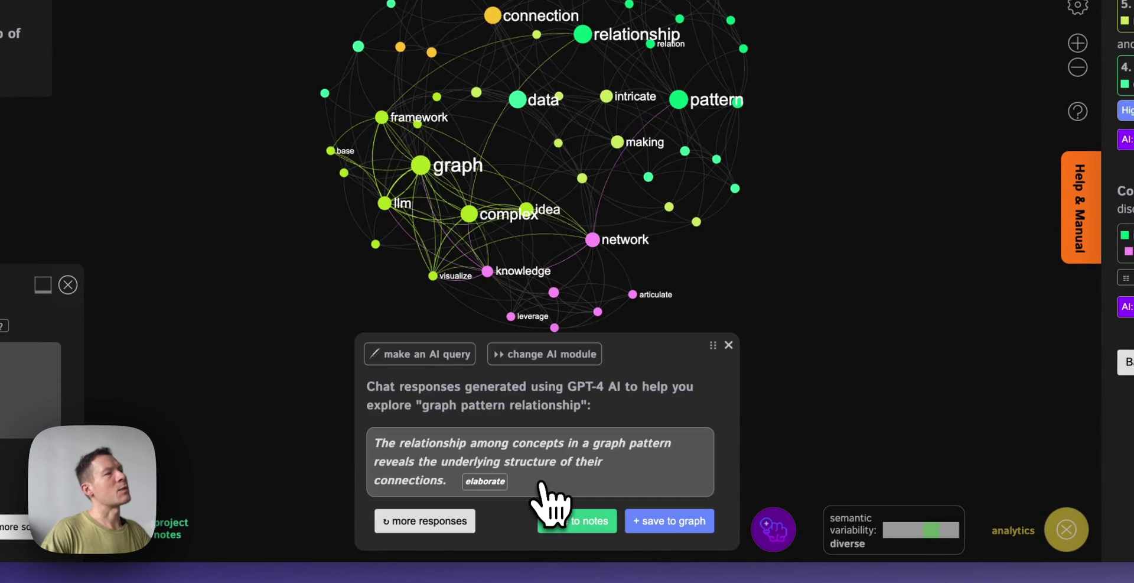
Step: Save the response about graph pattern relationships to the graph, and generate and save another one
click(666, 529)
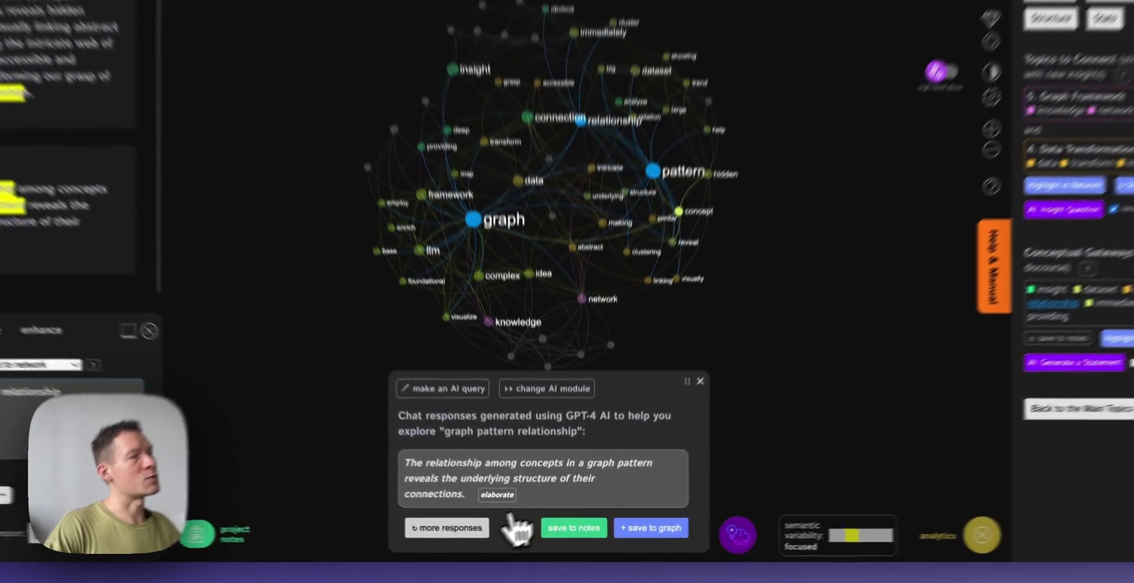
click(470, 534)
click(672, 527)
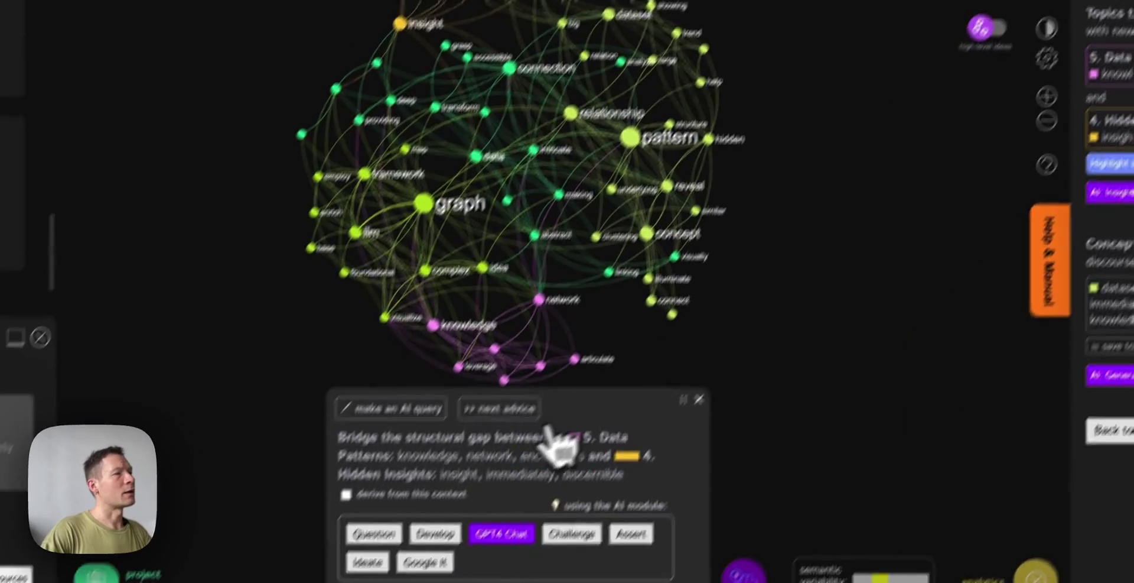
Step: Advance through the AI advice to the suggestion to select and remove the graph's most influential nodes
click(547, 378)
click(550, 356)
click(550, 356)
click(547, 356)
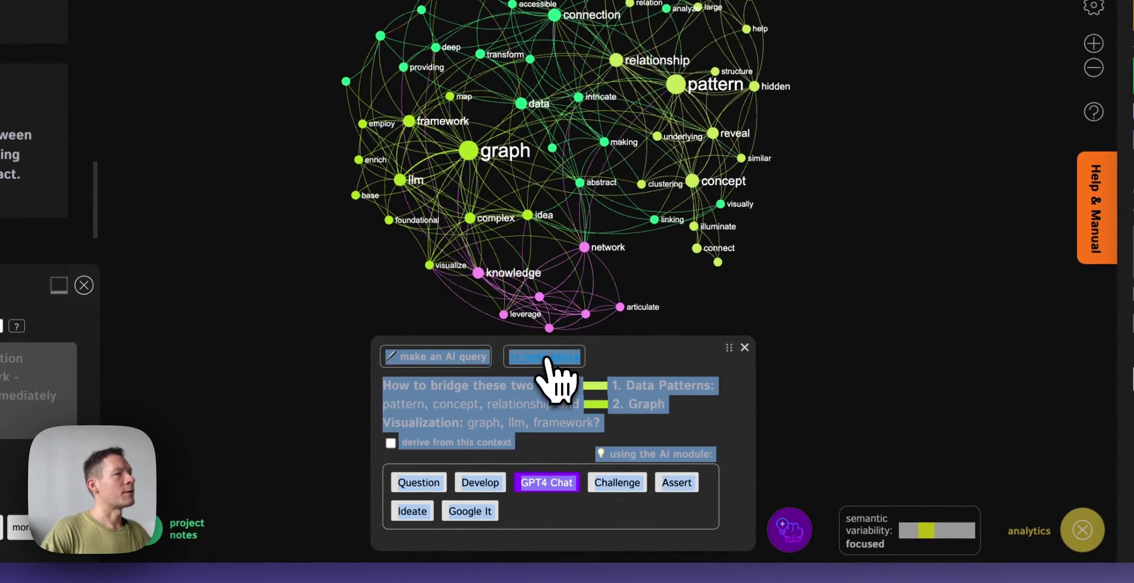
click(547, 356)
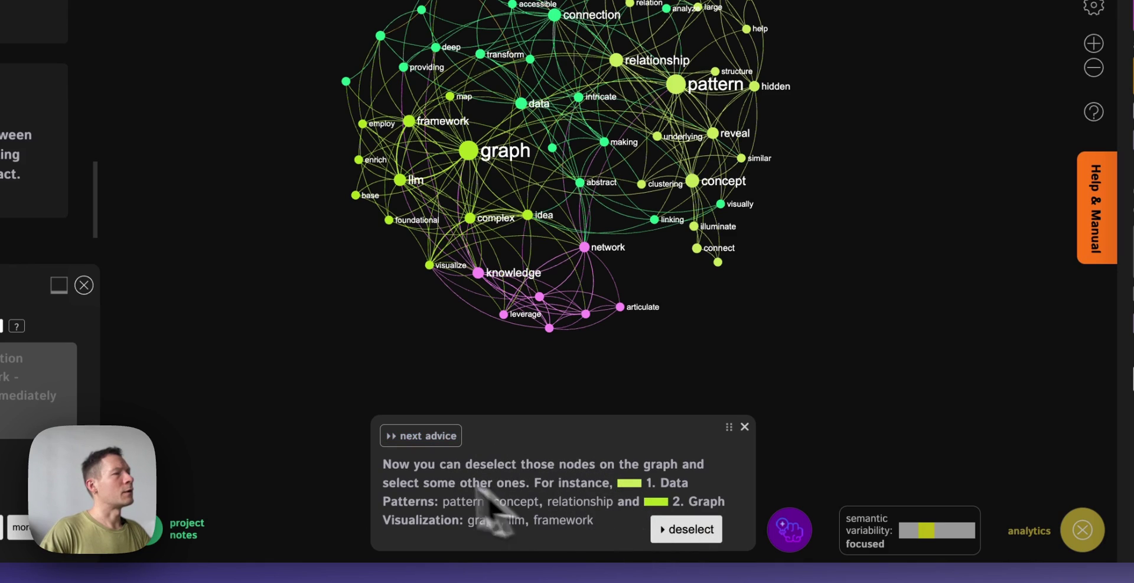
click(420, 437)
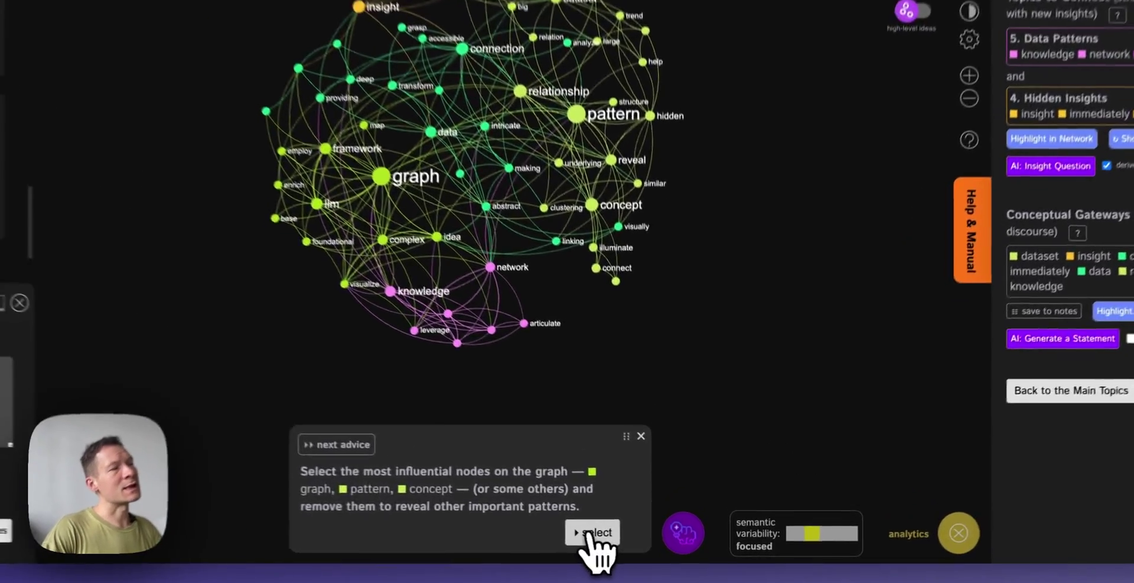
Step: Remove the most influential nodes graph, pattern and concept from the graph and turn on the high-level ideas
click(636, 540)
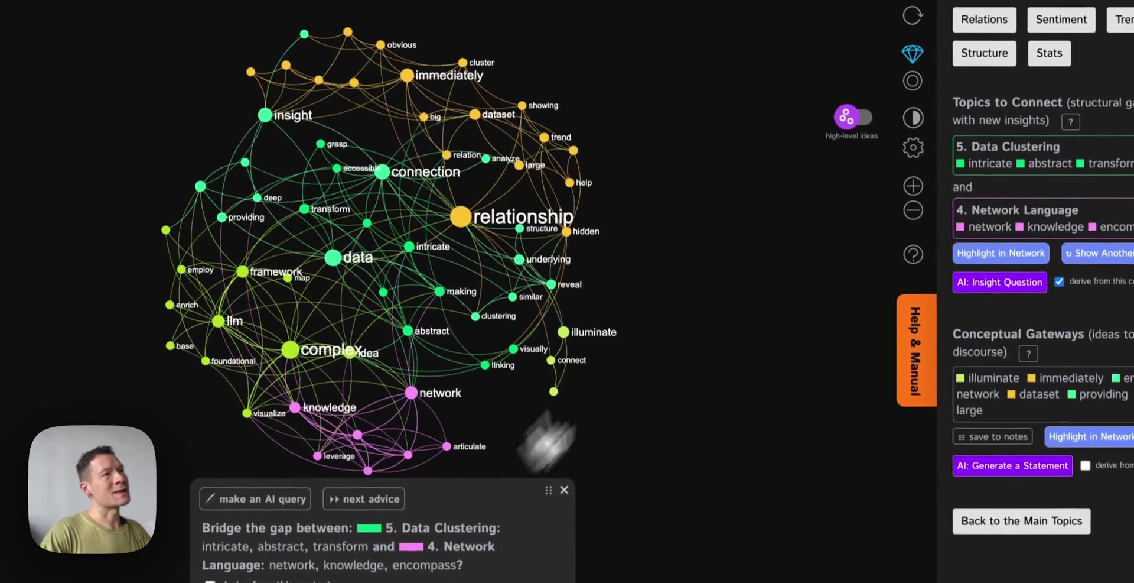
click(858, 117)
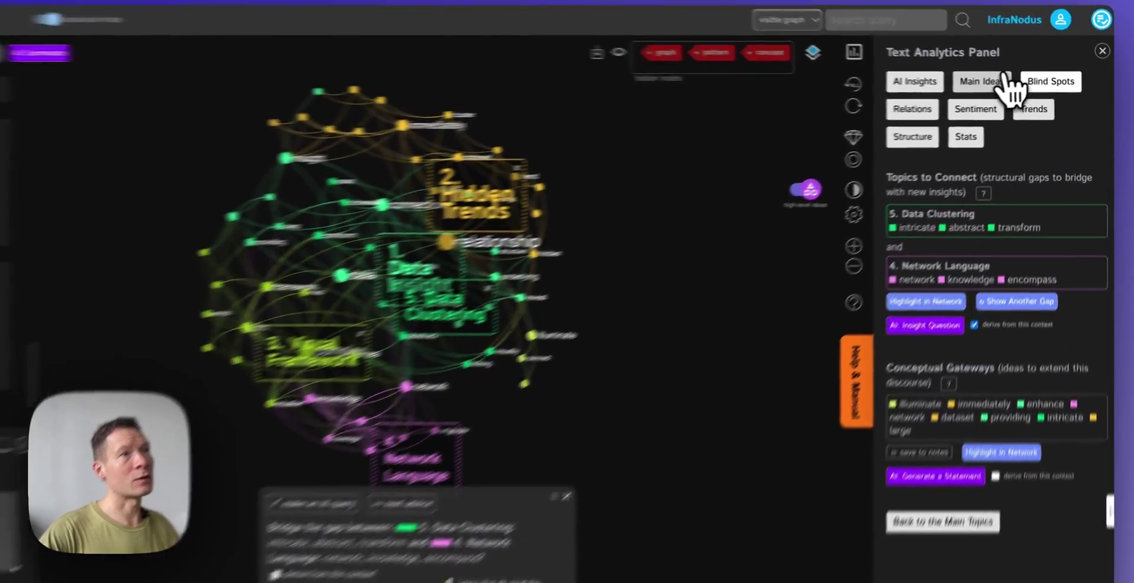
Step: Reveal the underlying ideas by also removing the most influential concepts listed in the main ideas, and dismiss the AI advice
click(1016, 83)
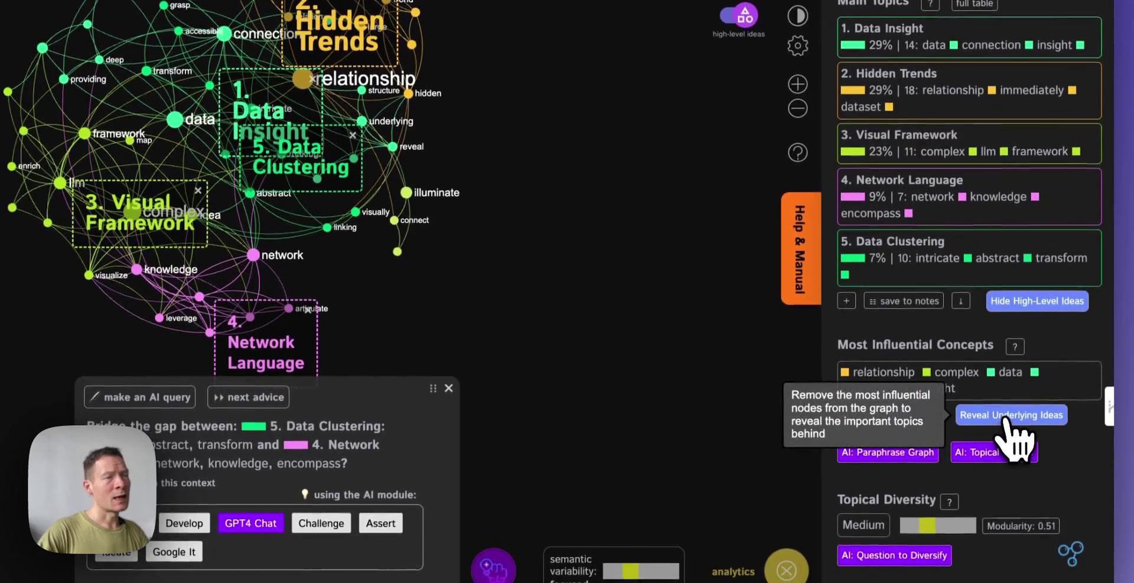
click(1005, 417)
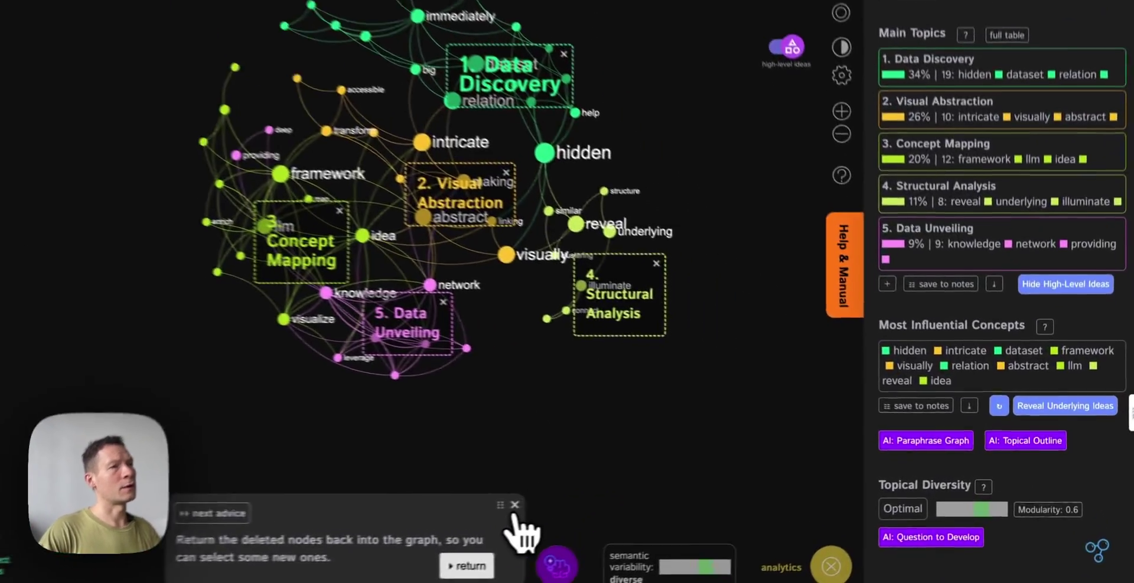
click(670, 495)
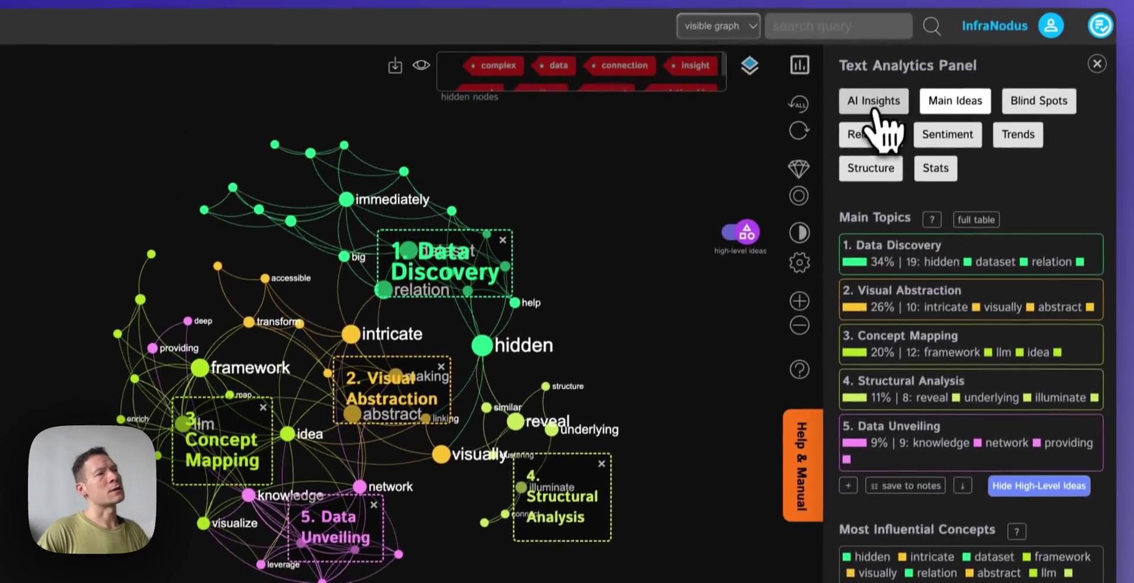
Step: Generate a GPT4 Chat answer to the AI insights' blind spot question, save it to the graph, and close the response
click(875, 111)
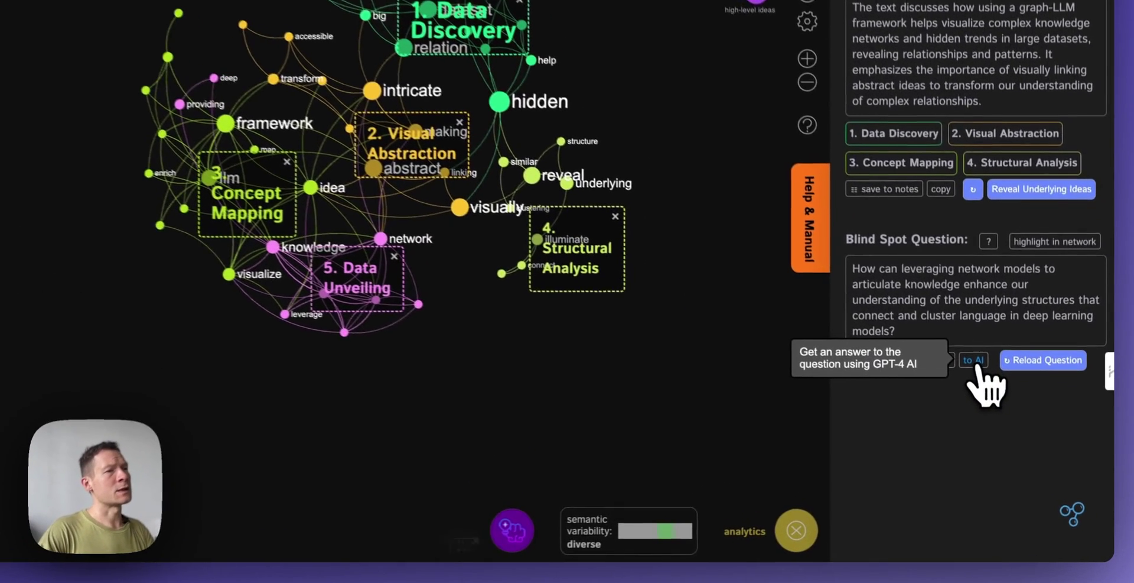
click(1017, 423)
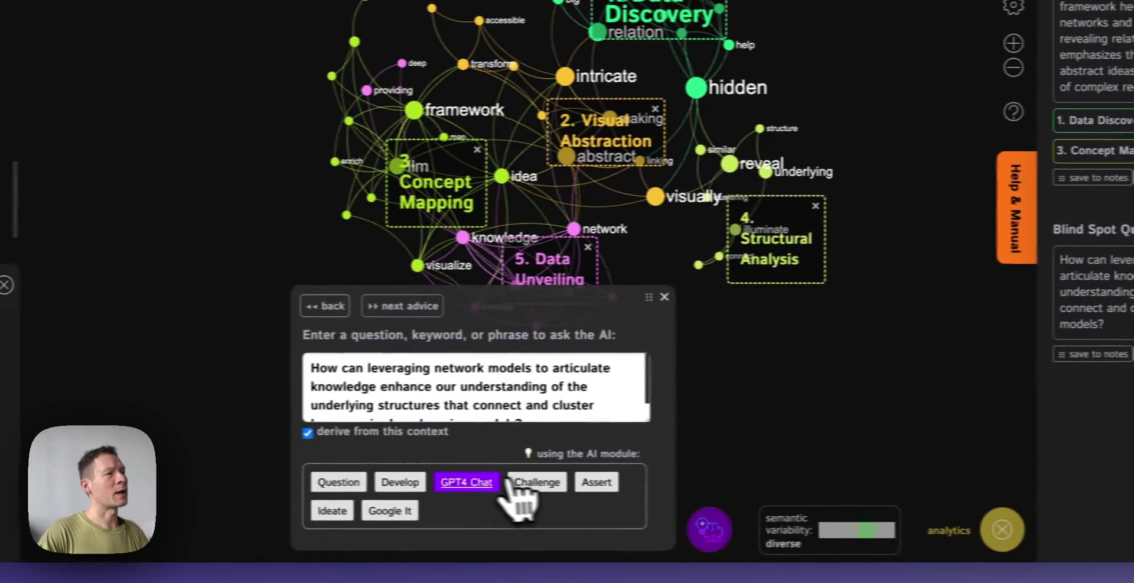
click(468, 483)
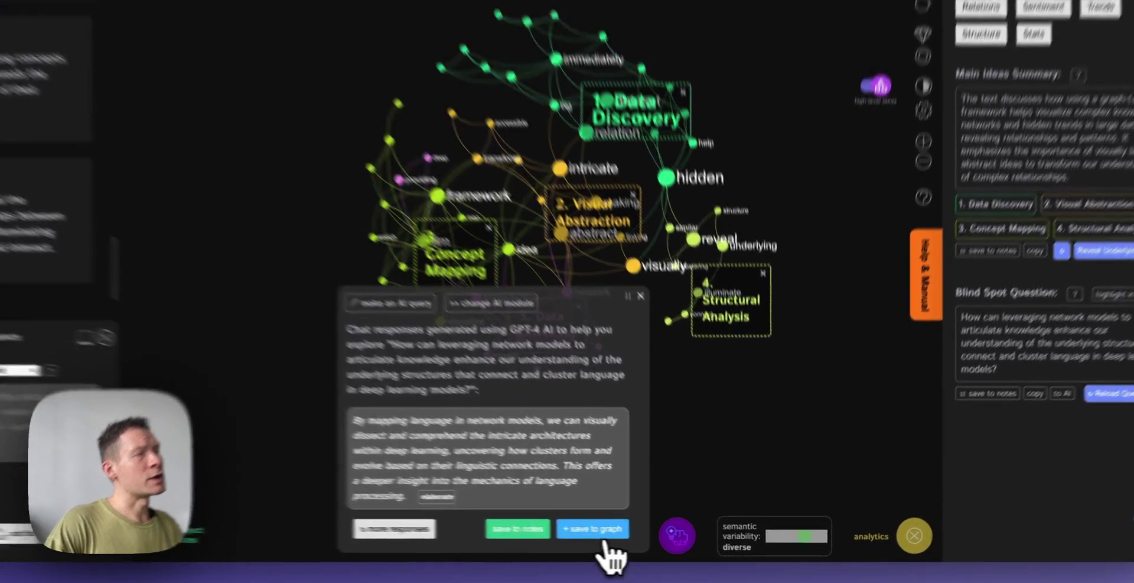
click(631, 534)
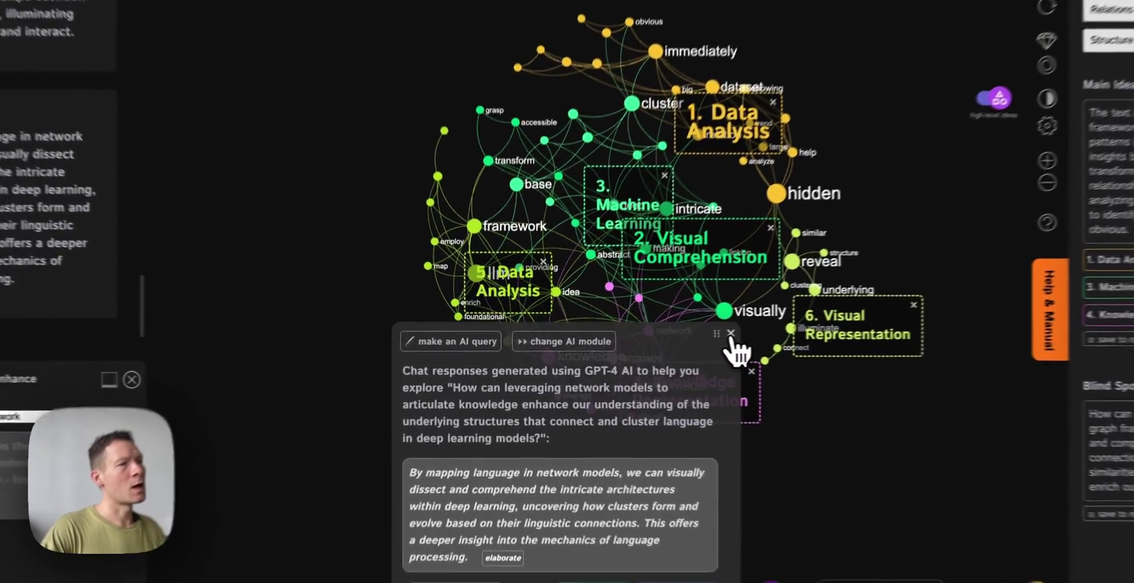
click(672, 343)
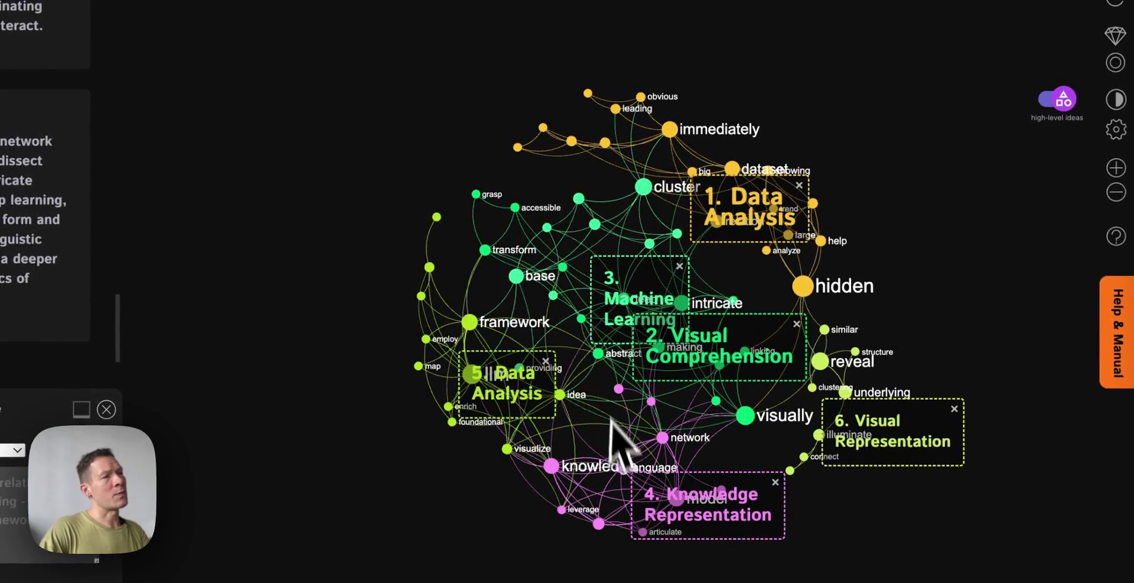
click(753, 549)
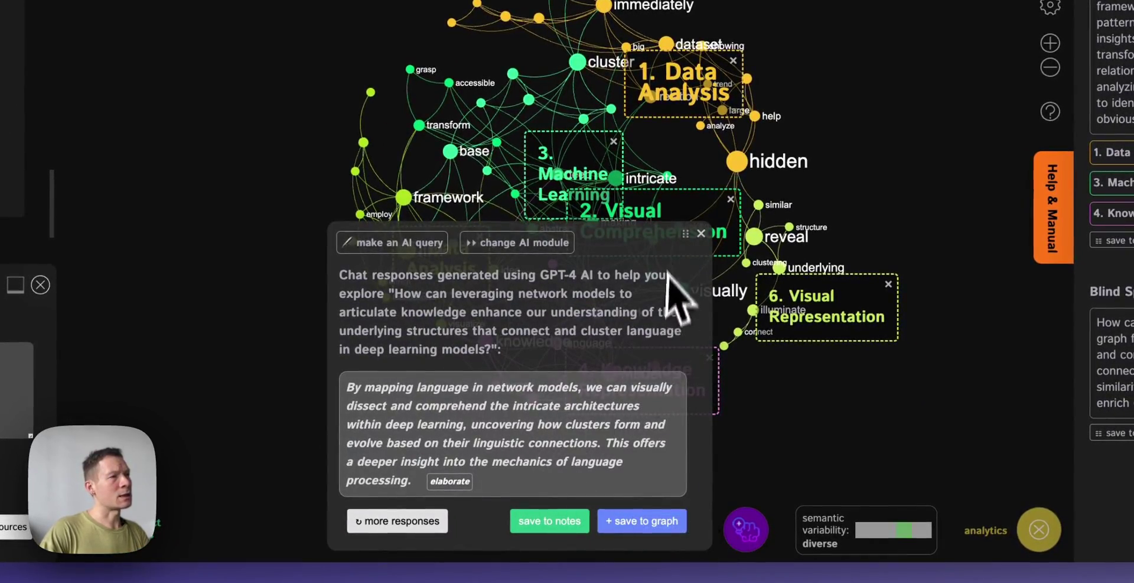
click(703, 233)
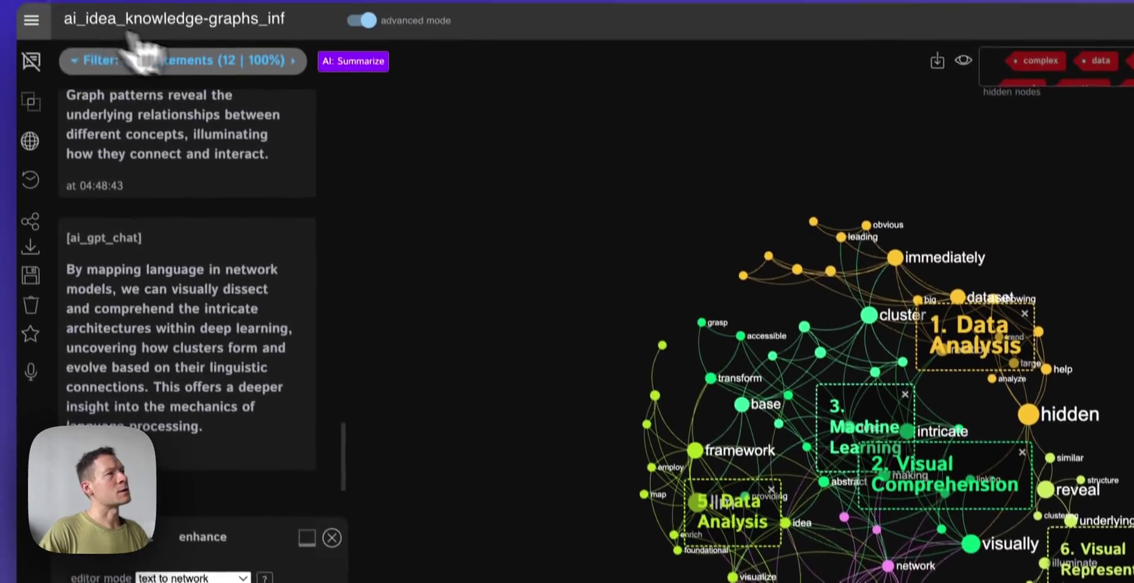
Step: Leave the current graph for the apps overview and start a new content source for an AI-explored idea
click(33, 40)
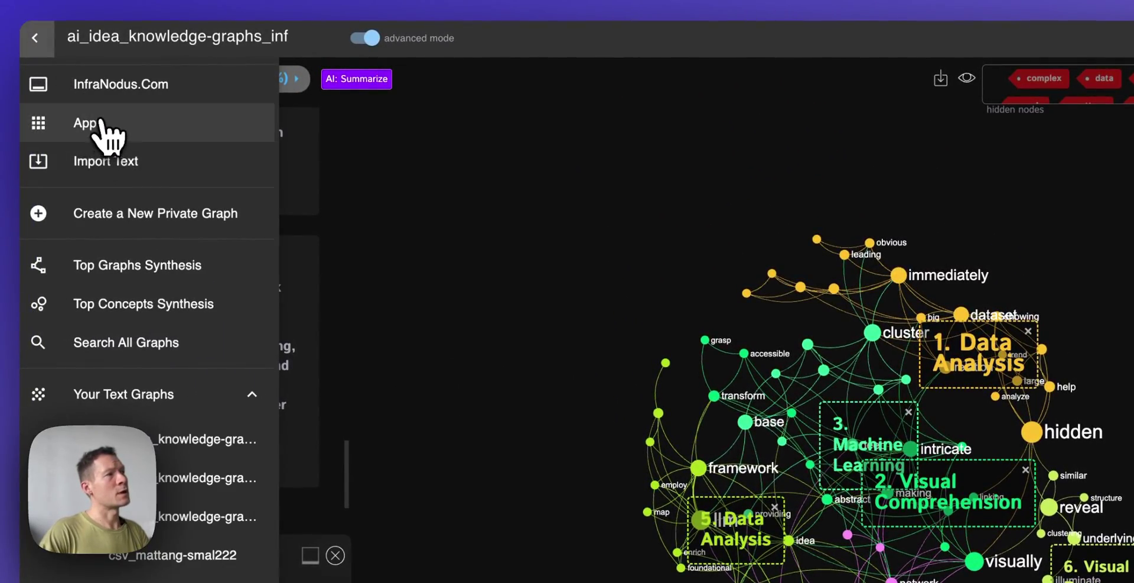
click(102, 125)
click(184, 300)
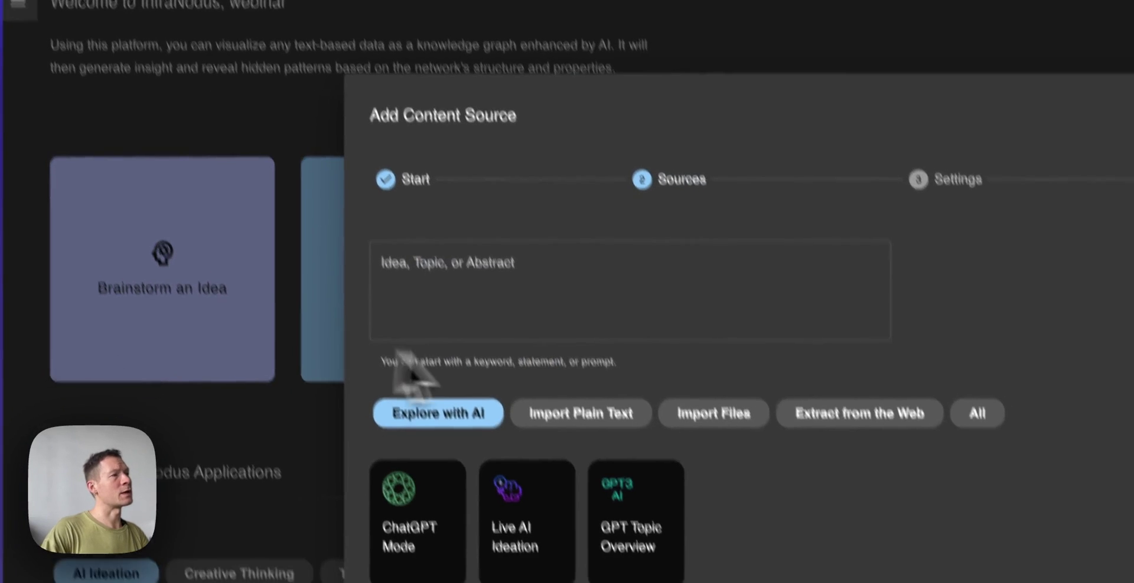
Step: Create the graph ai_chat_knowledge-graphs_chat on the topic "knowledge graphs and llms" in ChatGPT Mode with GPT-4, built from the words used in text
click(539, 289)
text(knowledge g)
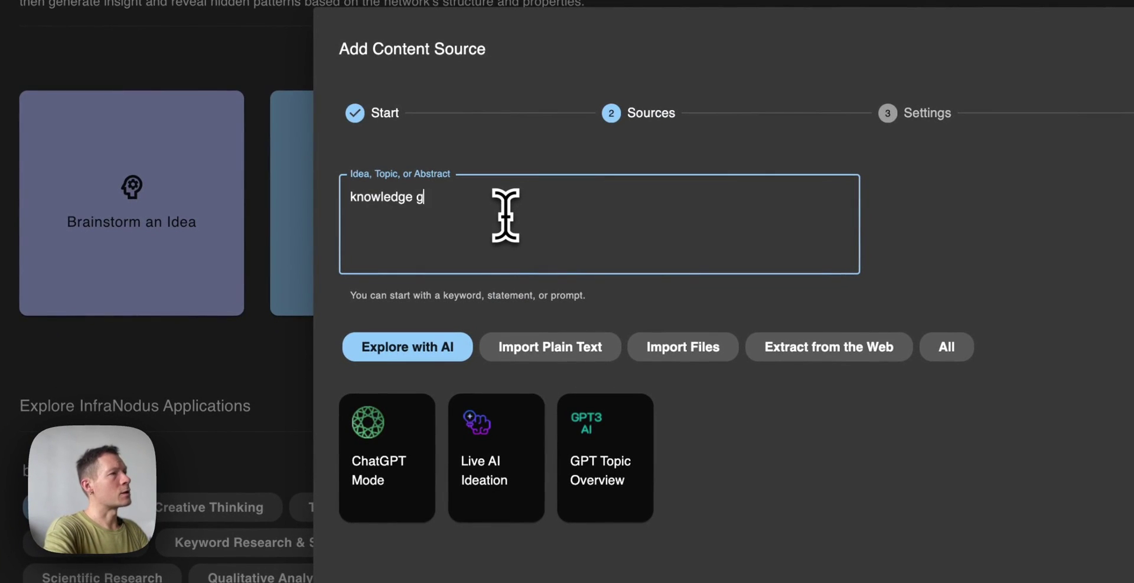
text(rpahs)
key(BackSpace)
key(BackSpace)
key(BackSpace)
key(BackSpace)
key(BackSpace)
key(BackSpace)
text(raphs and)
text( ll)
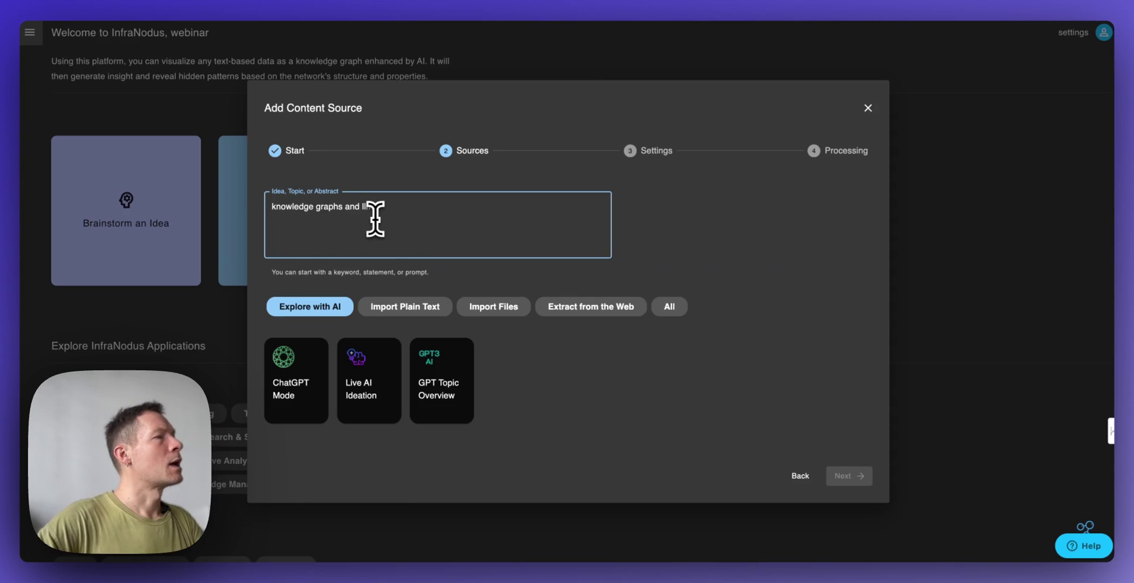
text(ms)
click(292, 384)
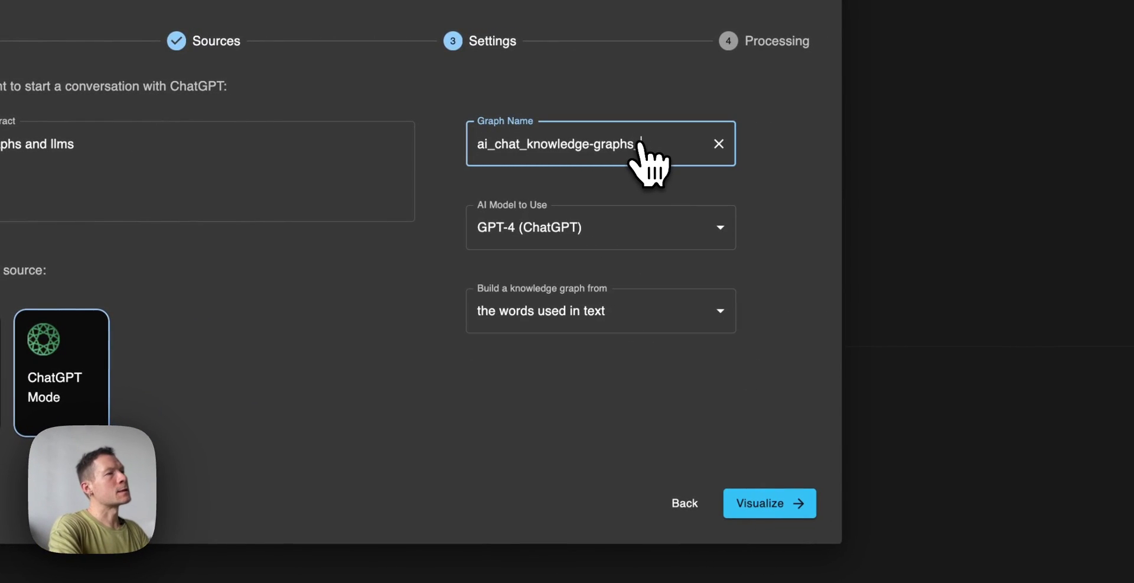
click(770, 503)
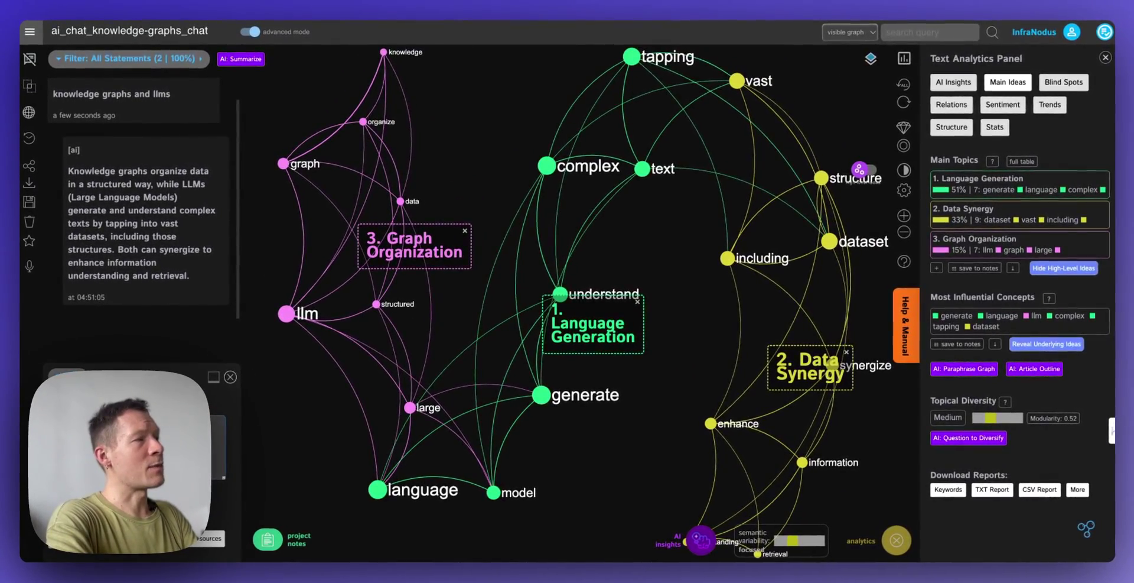
Step: Send a follow-up message in the AI chat and generate an AI question about the structured, llm, synergize and information nodes
key(Return)
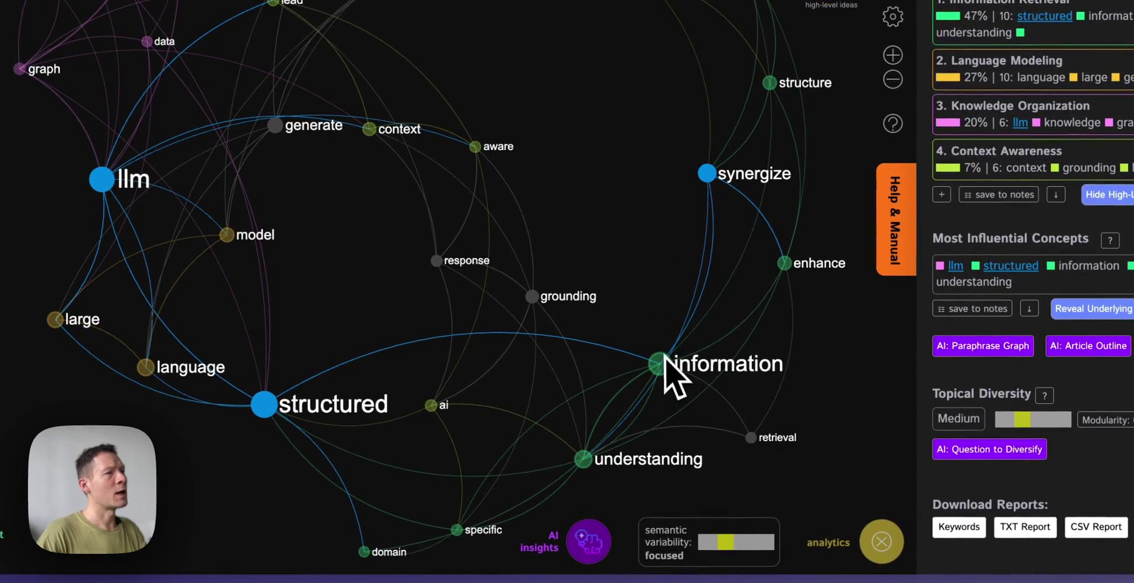
click(588, 540)
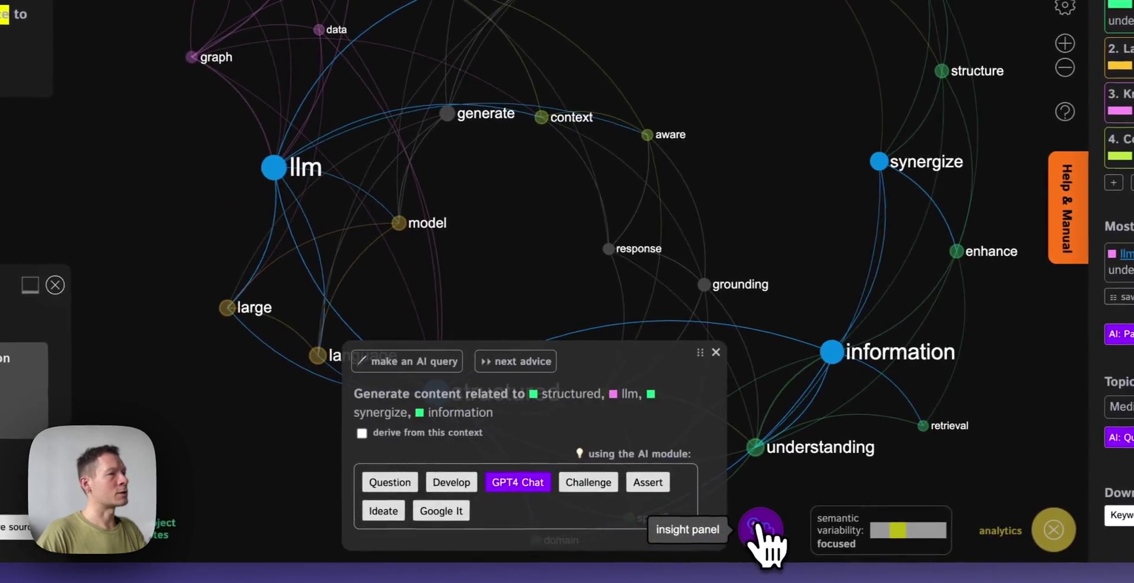
click(388, 490)
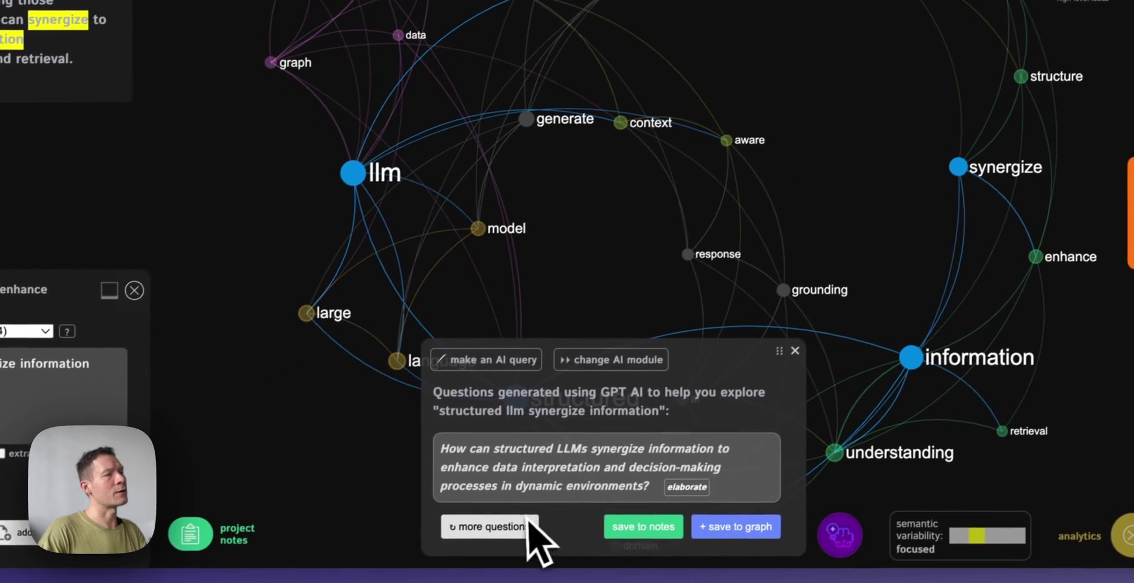
Step: Elaborate on the generated question about structured LLMs with GPT4 Chat and save the response to the graph
click(696, 482)
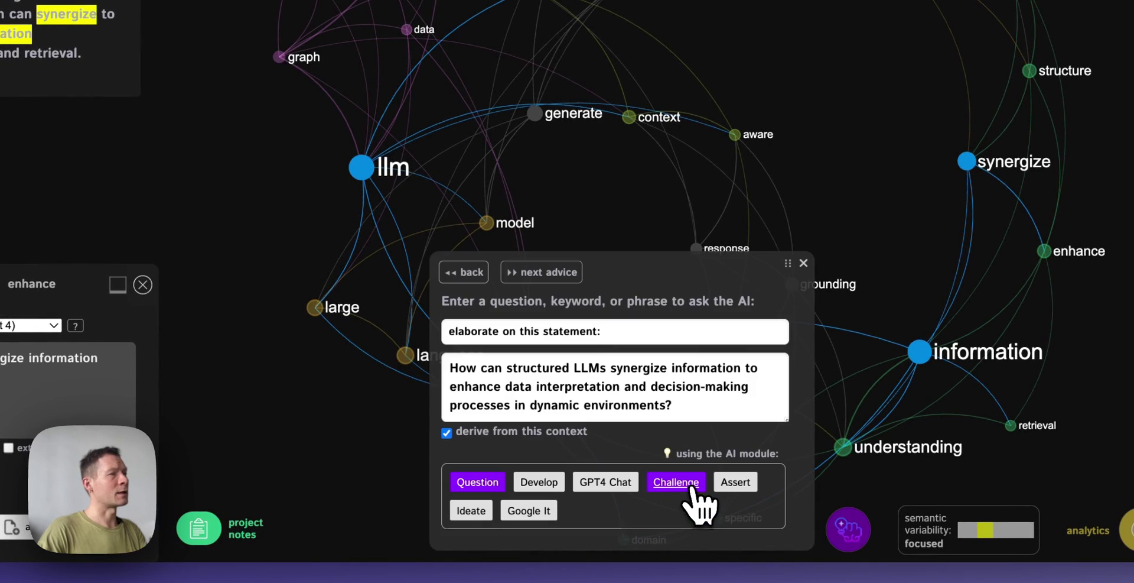
click(607, 483)
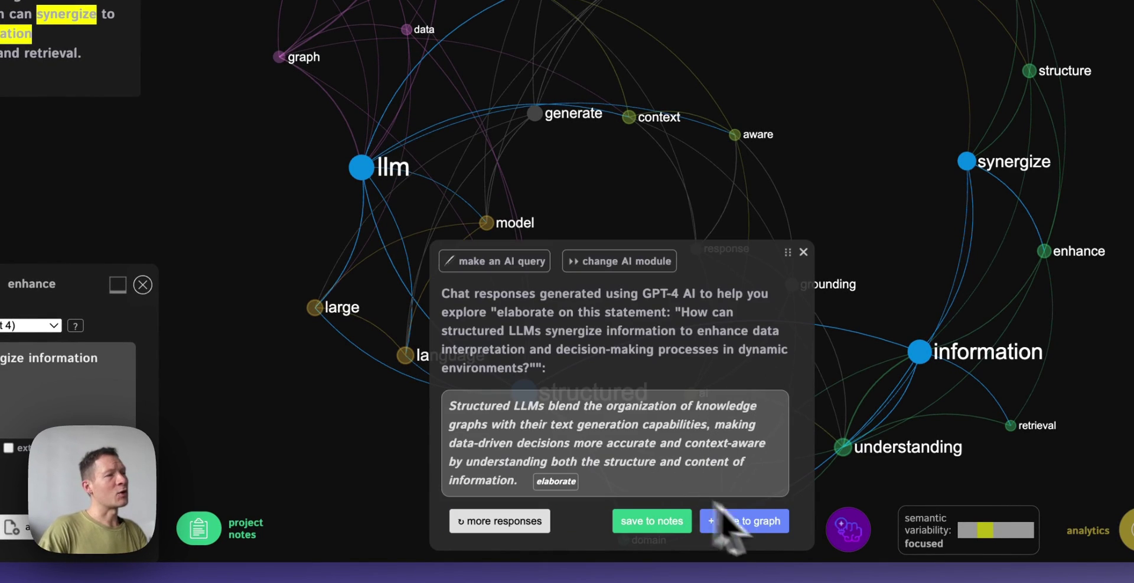
click(762, 523)
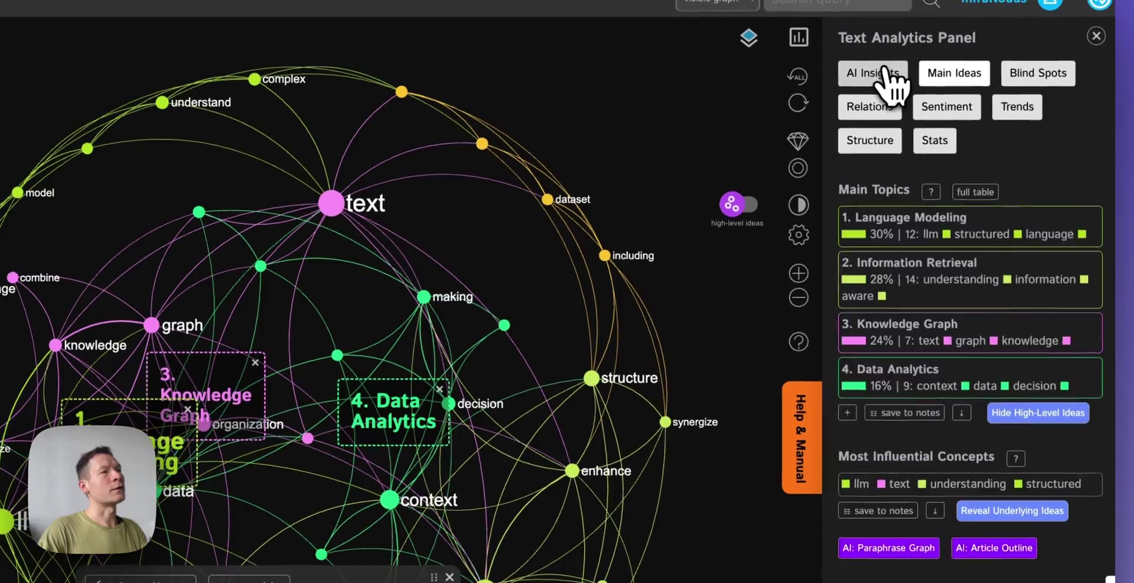
Step: Examine the graph's AI insights, highlight the gap behind the blind spot question in the network, and reset the highlight
click(898, 59)
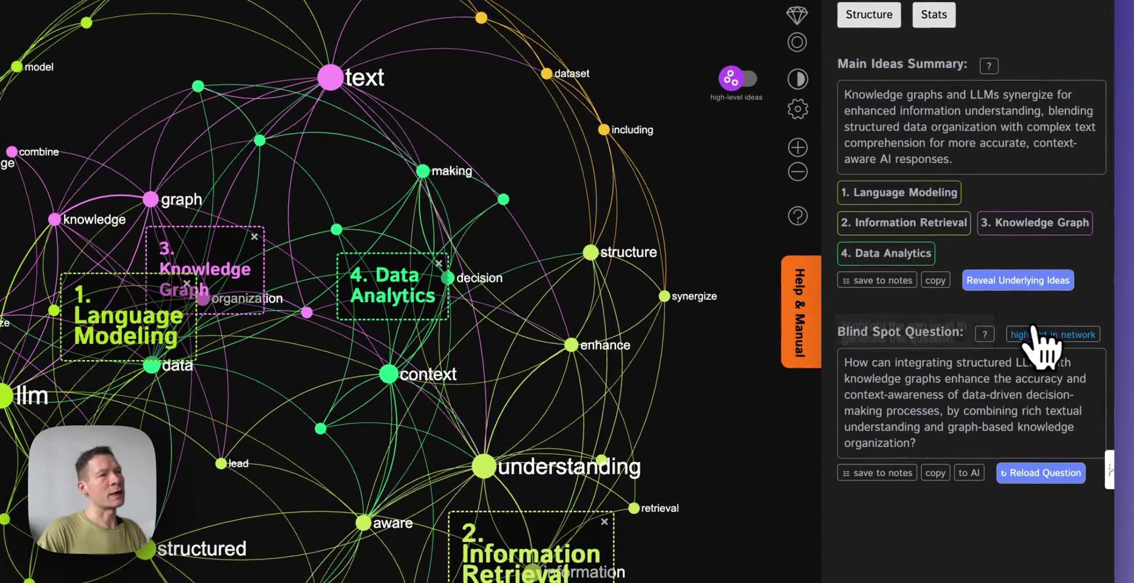
click(1041, 334)
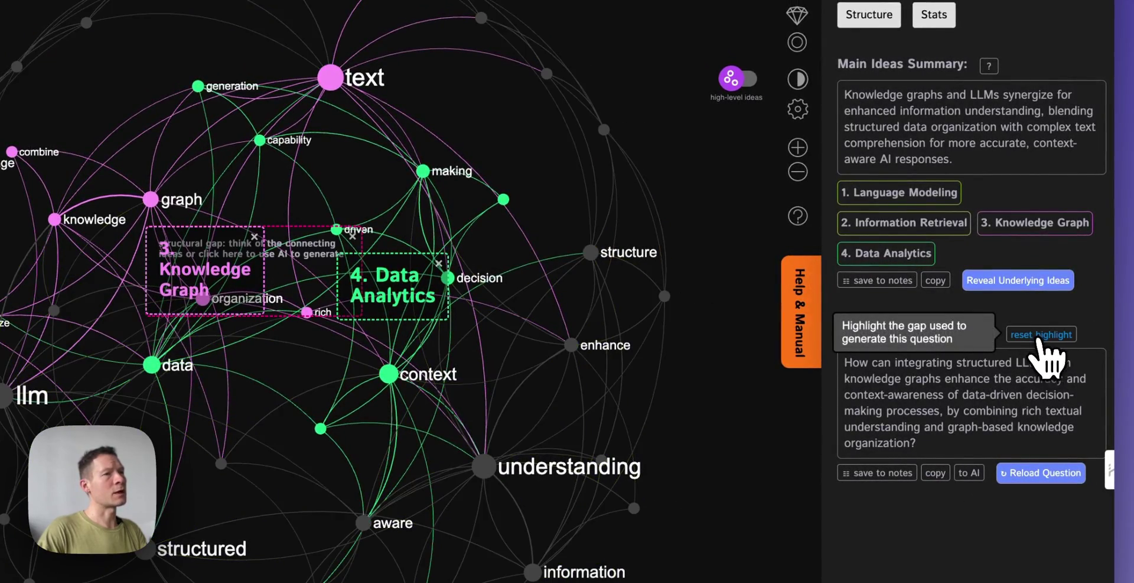
click(1041, 336)
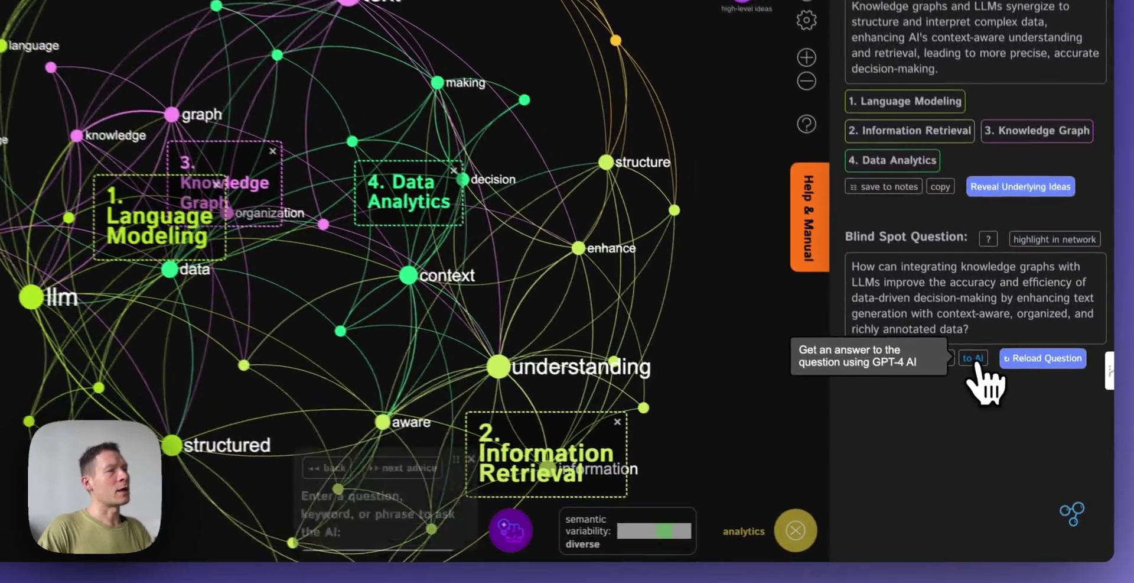
Step: Generate a GPT4 Chat answer to the new blind spot question, save it to the project notes, and close the notes and response
click(1017, 422)
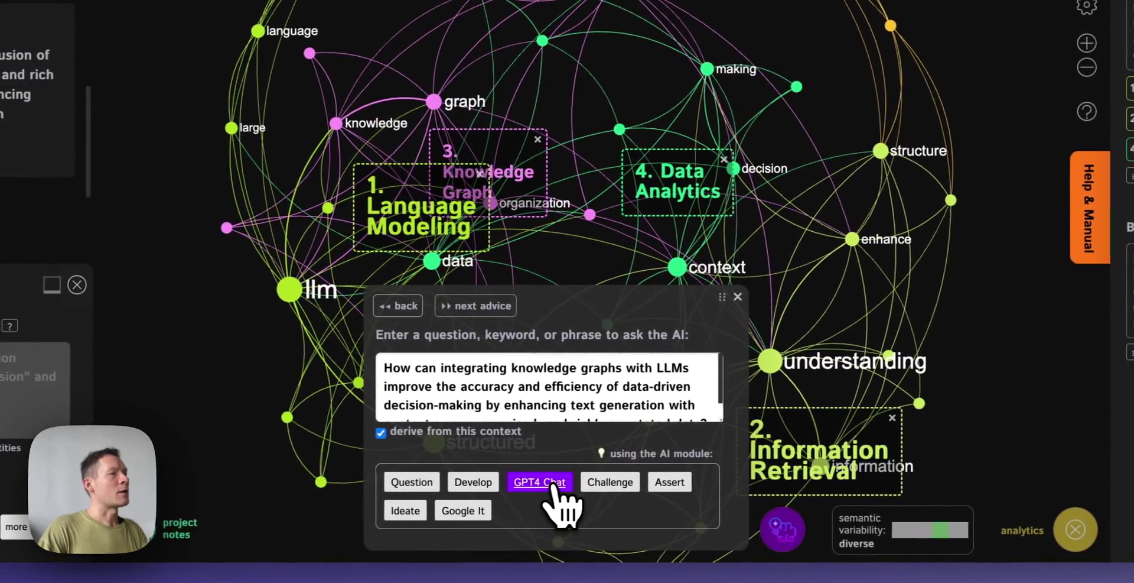
click(307, 482)
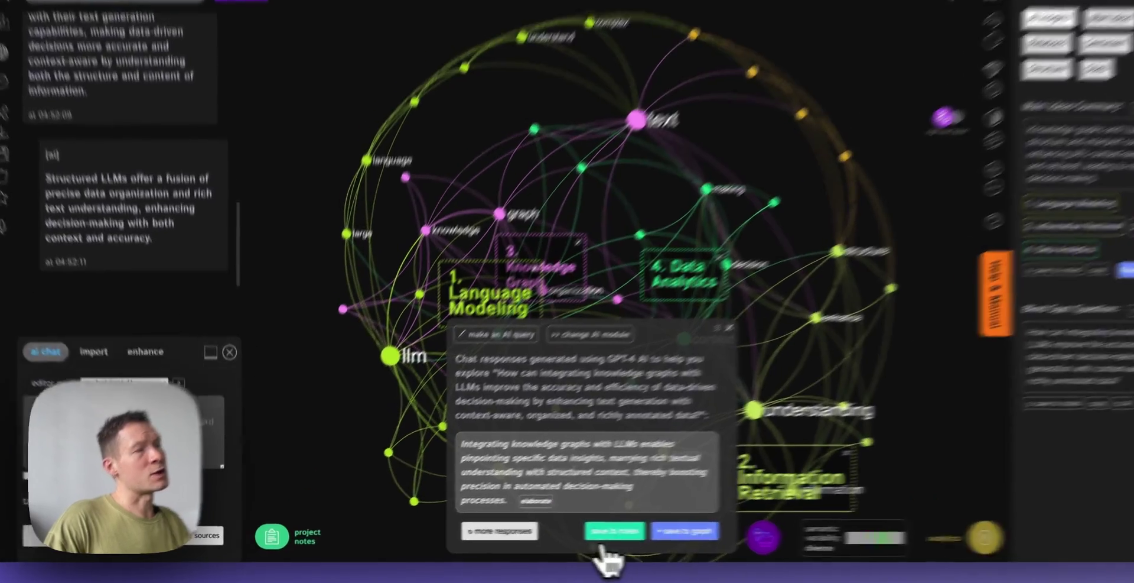
click(582, 534)
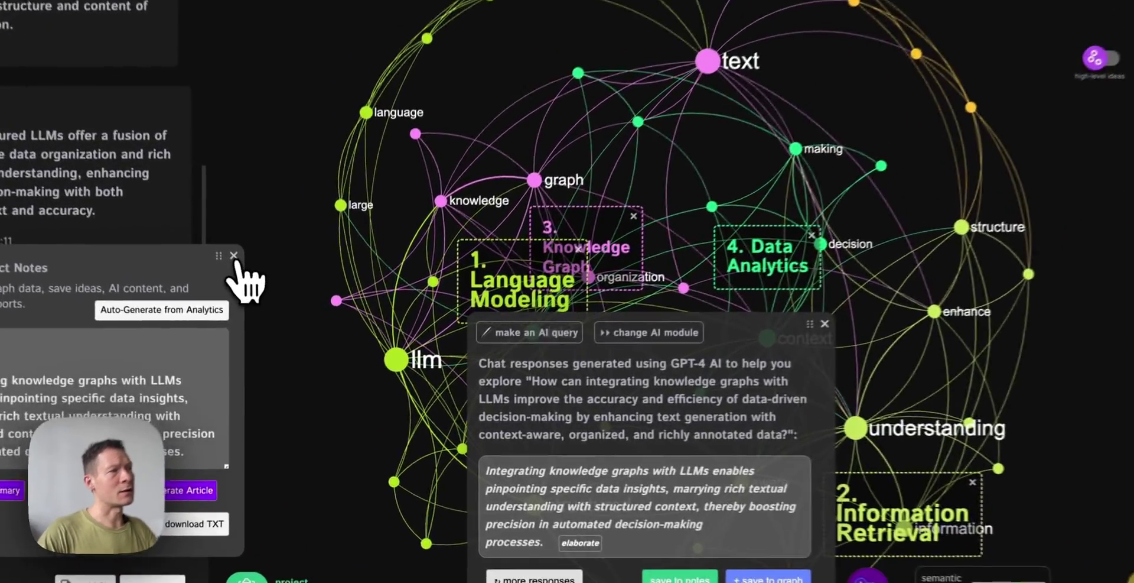
click(258, 307)
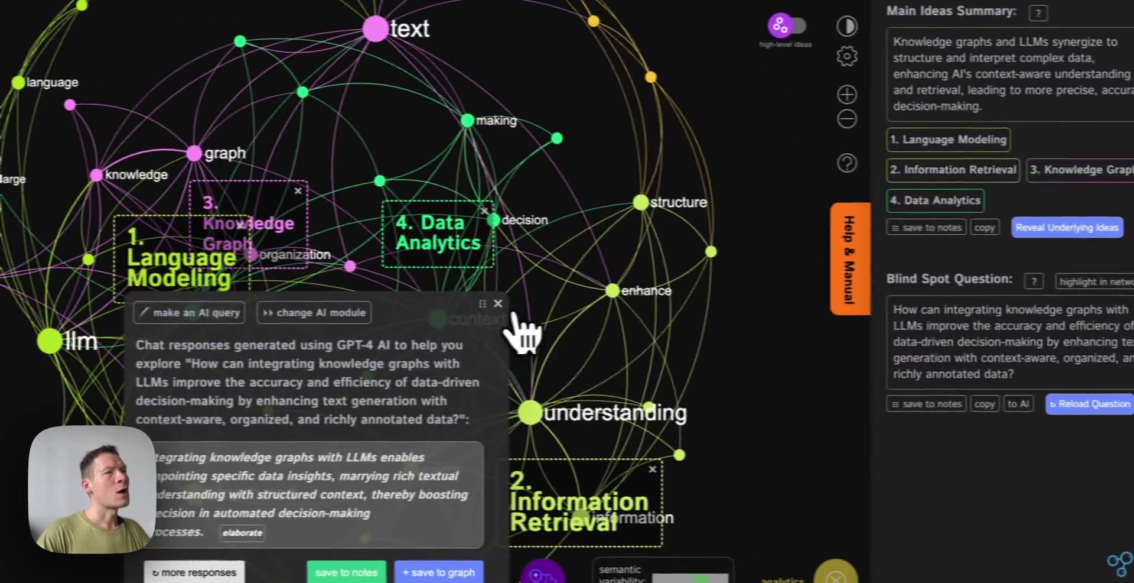
click(691, 319)
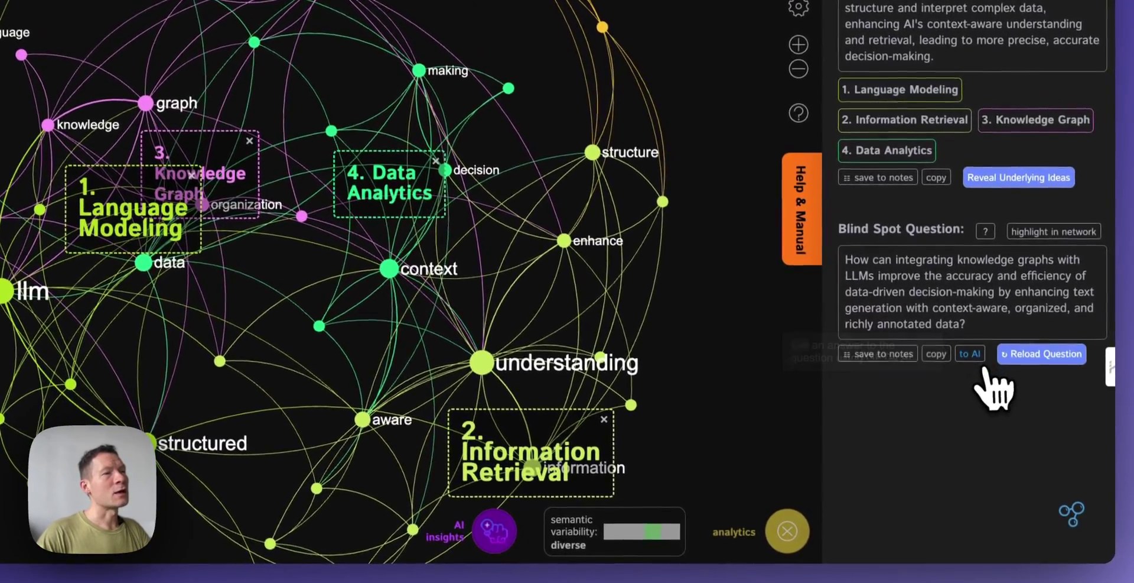
Step: Ask the GPT-4 AI chat the blind spot question on integrating knowledge graphs with LLMs for data-driven decision-making, and review the conversation
click(971, 354)
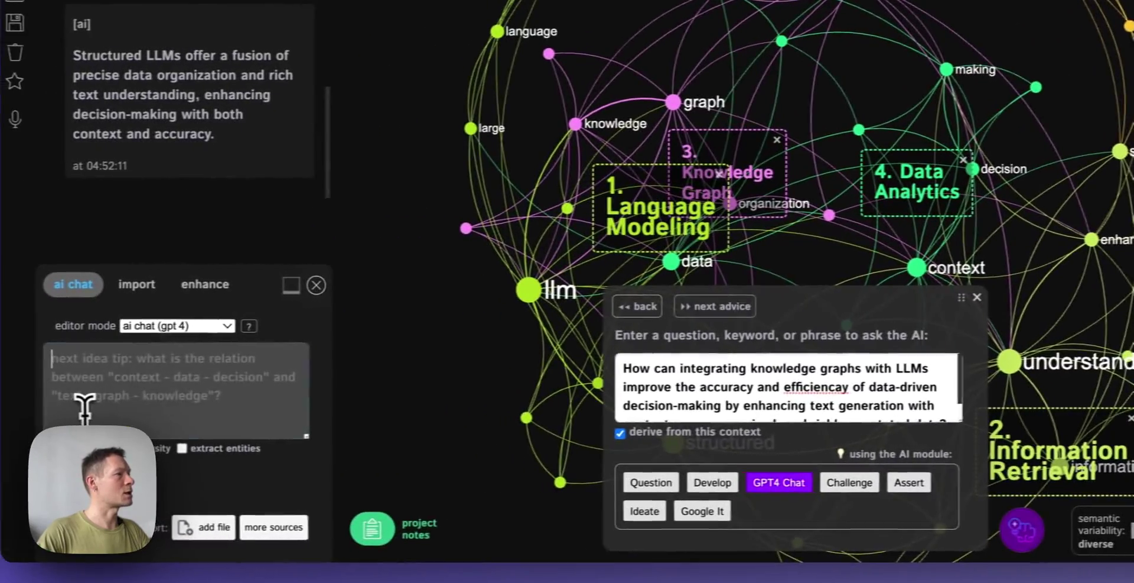
click(102, 408)
text(How can integrating knowledge graphs with LLMs improve the accuracy and efficiency of data-driven decision-making by enhancing text generation with context-aware, organized, and richly annotated data?)
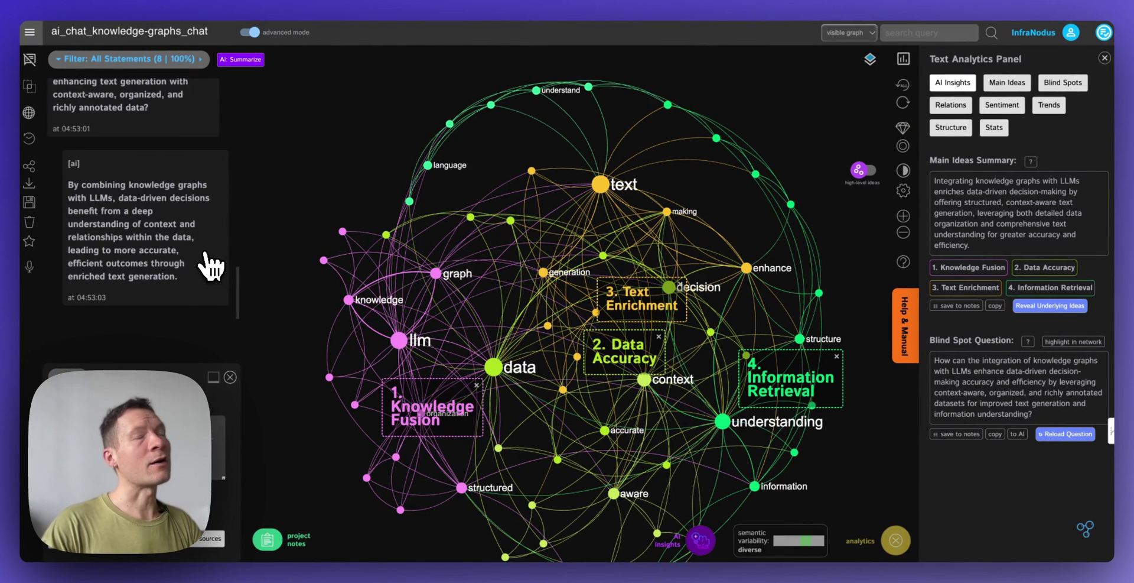
scroll(210, 266, up, 5)
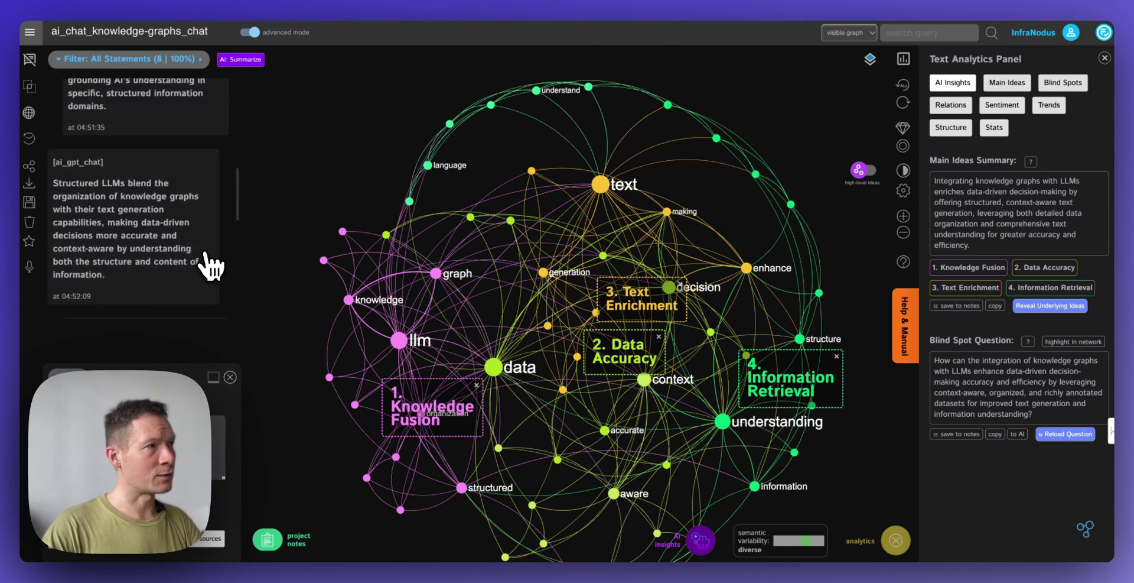
Step: Review the AI chat conversation from the first "knowledge graphs and llms" prompt to the latest answer on data-driven decisions
scroll(209, 265, down, 5)
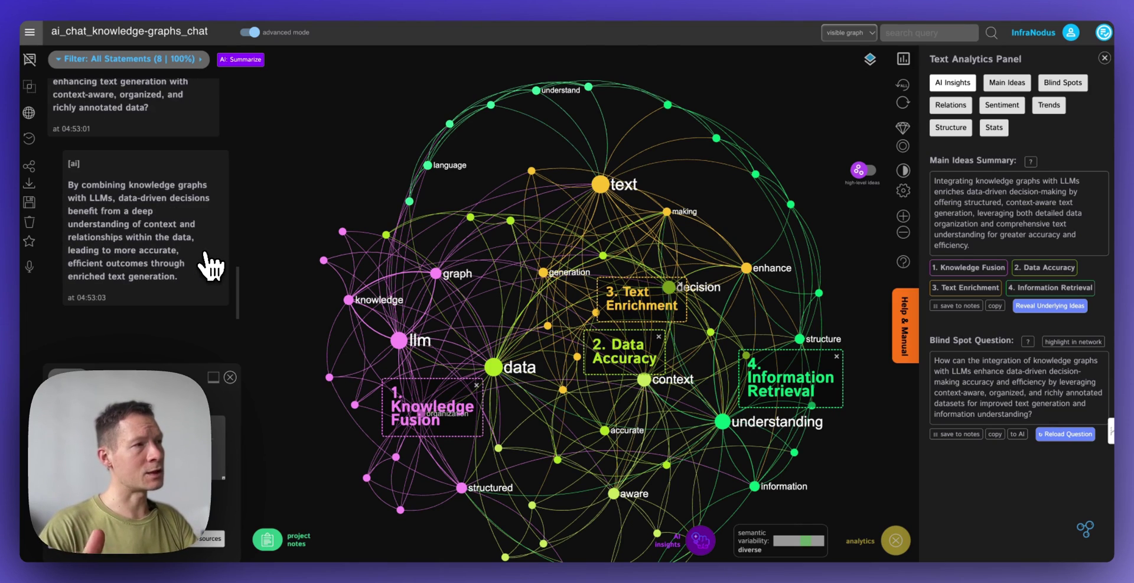
scroll(210, 266, up, 5)
scroll(210, 266, down, 5)
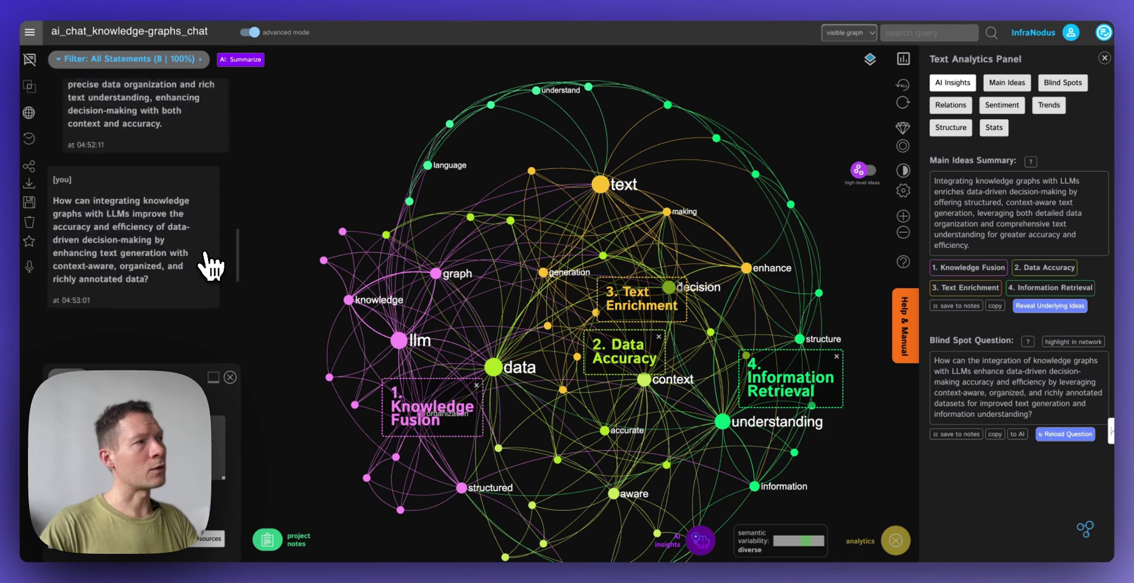
scroll(189, 177, up, 5)
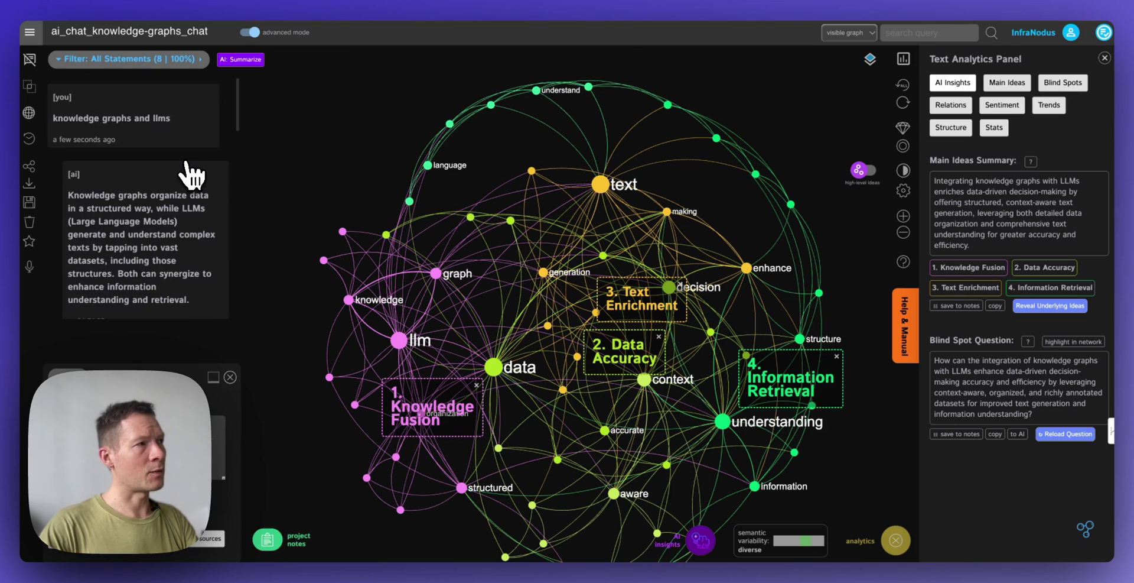
scroll(189, 177, down, 5)
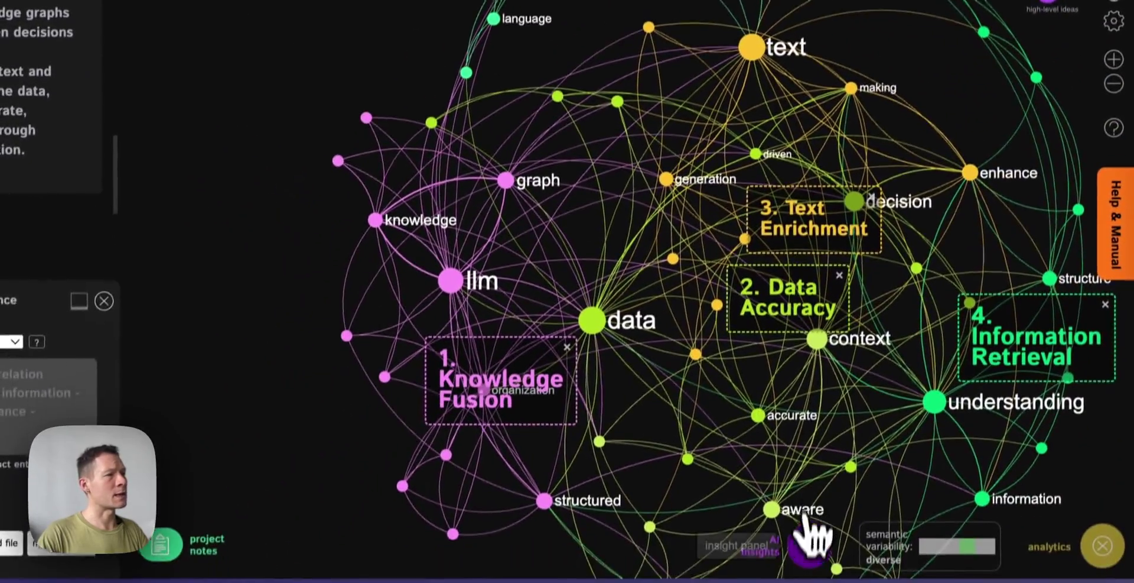
Step: Show the AI advice on bridging Knowledge Fusion and Data Accuracy, check the available editor modes, and close the advice
click(806, 523)
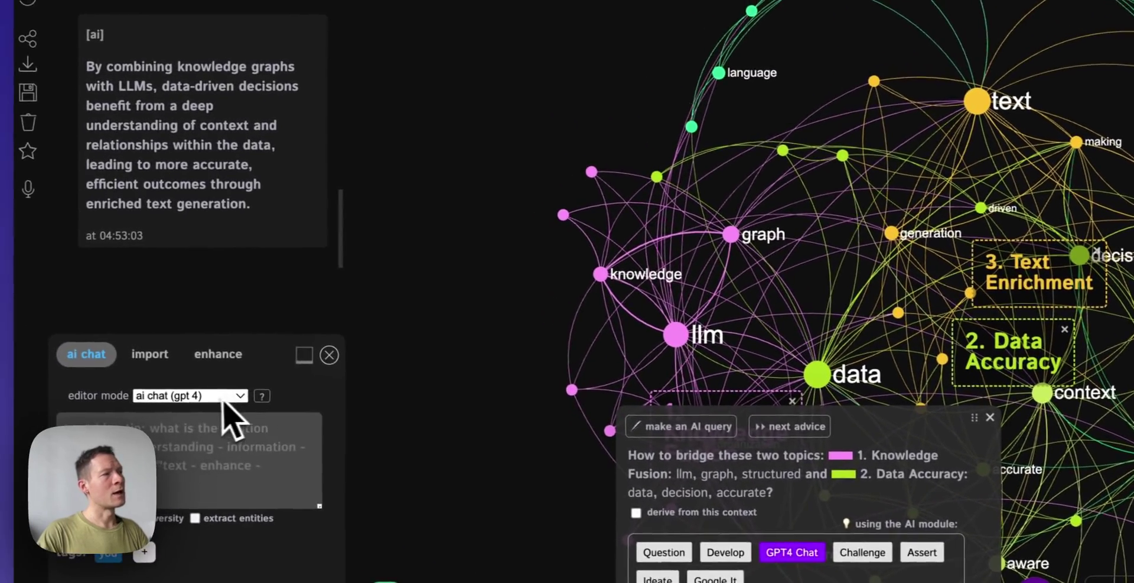
click(6, 326)
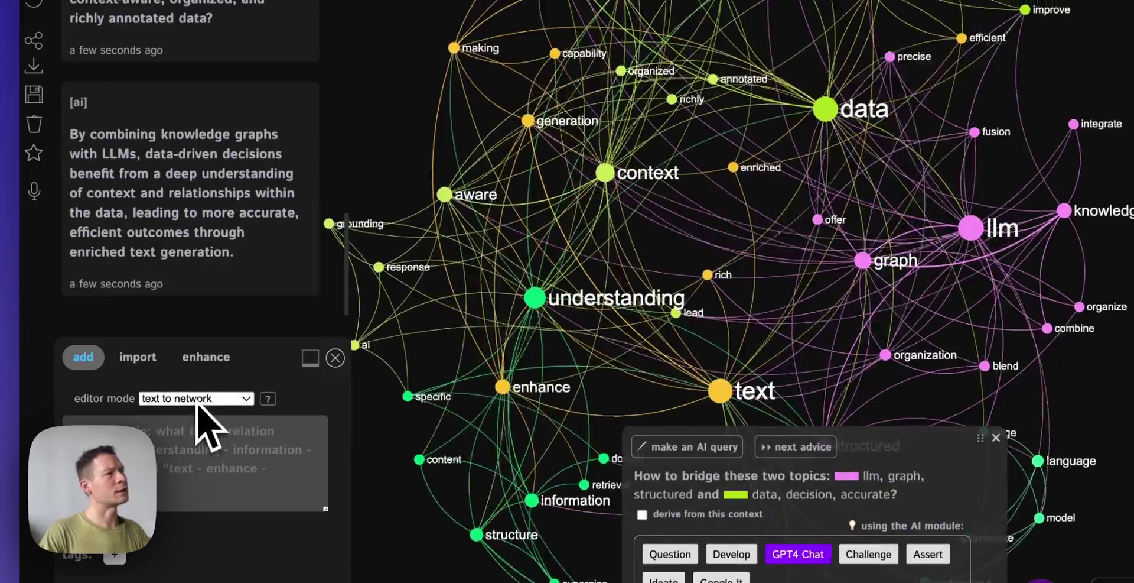
click(197, 399)
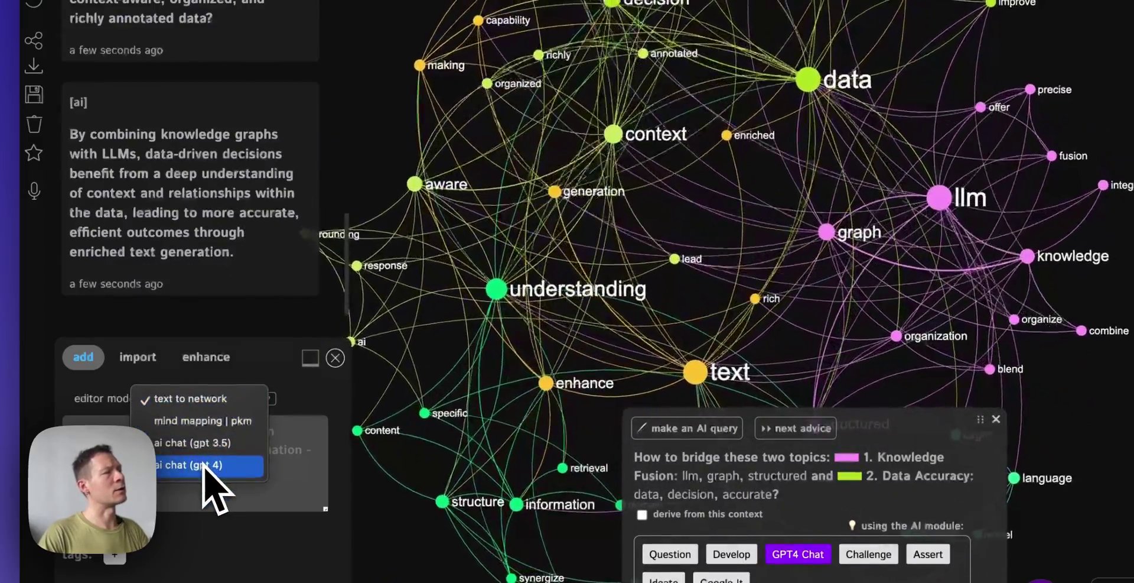
click(242, 399)
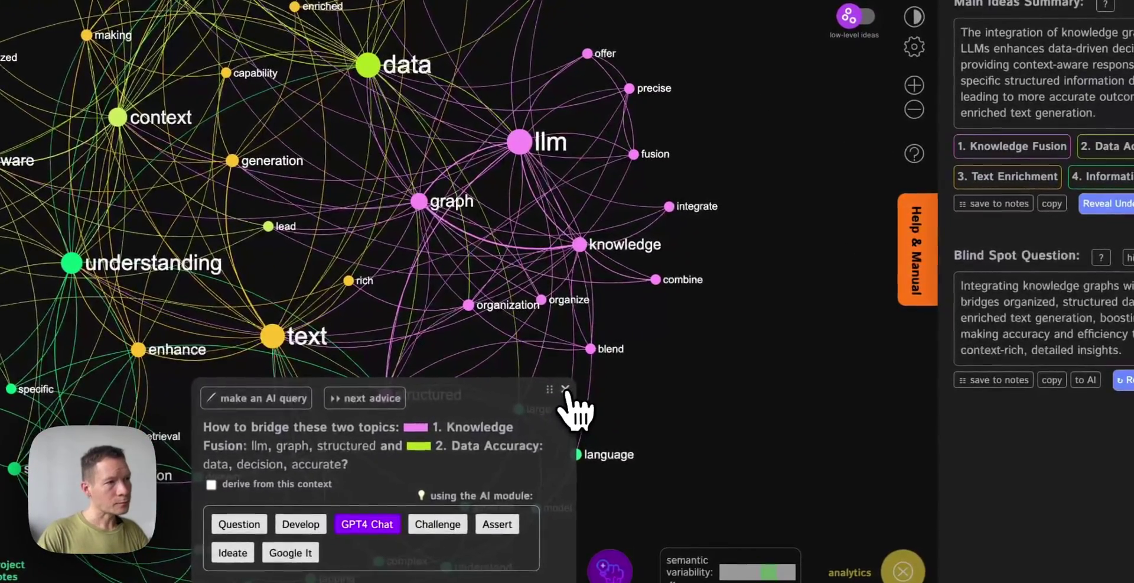
click(934, 505)
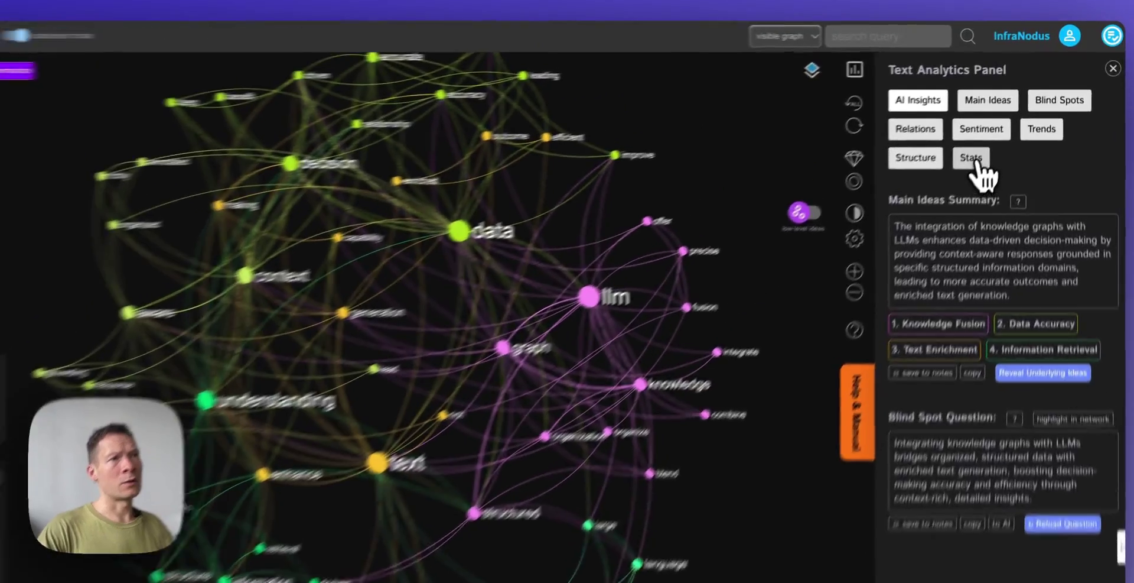
Step: Open the JSON export of the network statistics in a new browser tab, examine the node data, and close the tab
click(1001, 130)
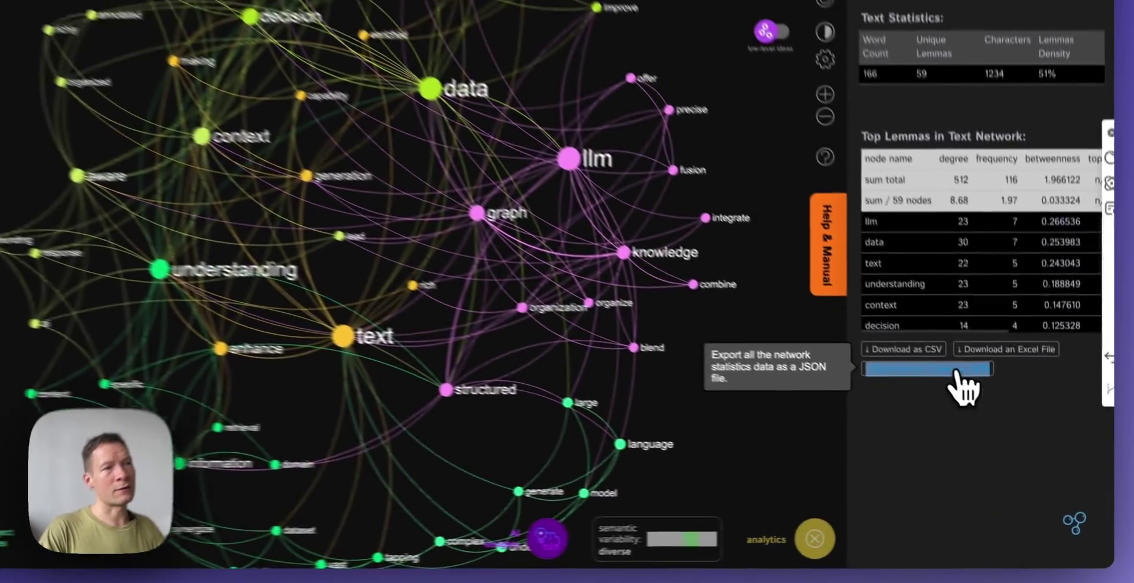
right_click(1000, 417)
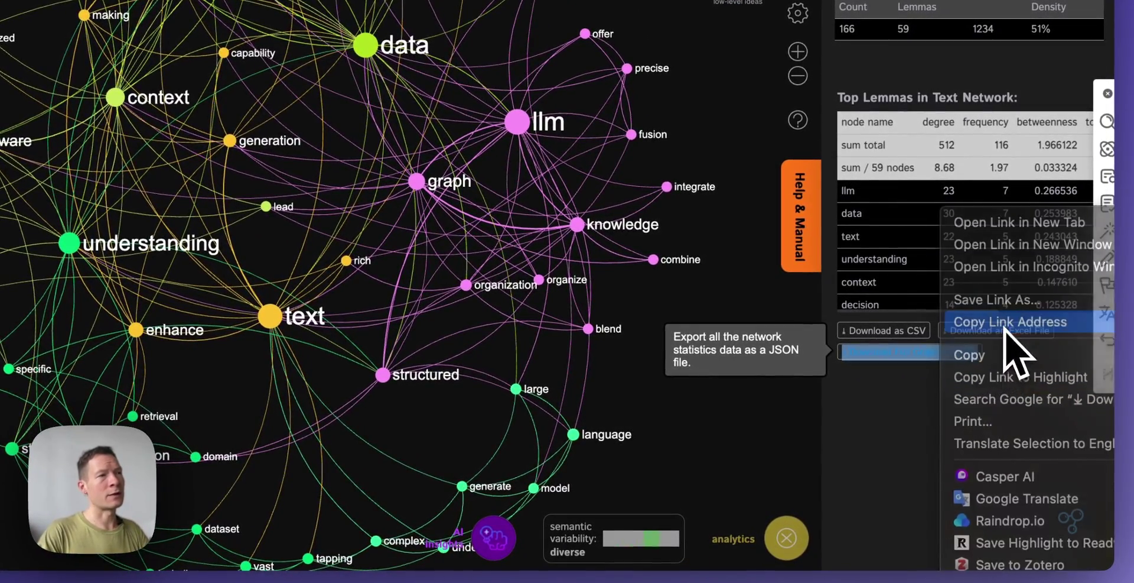
click(1004, 324)
key(super+t)
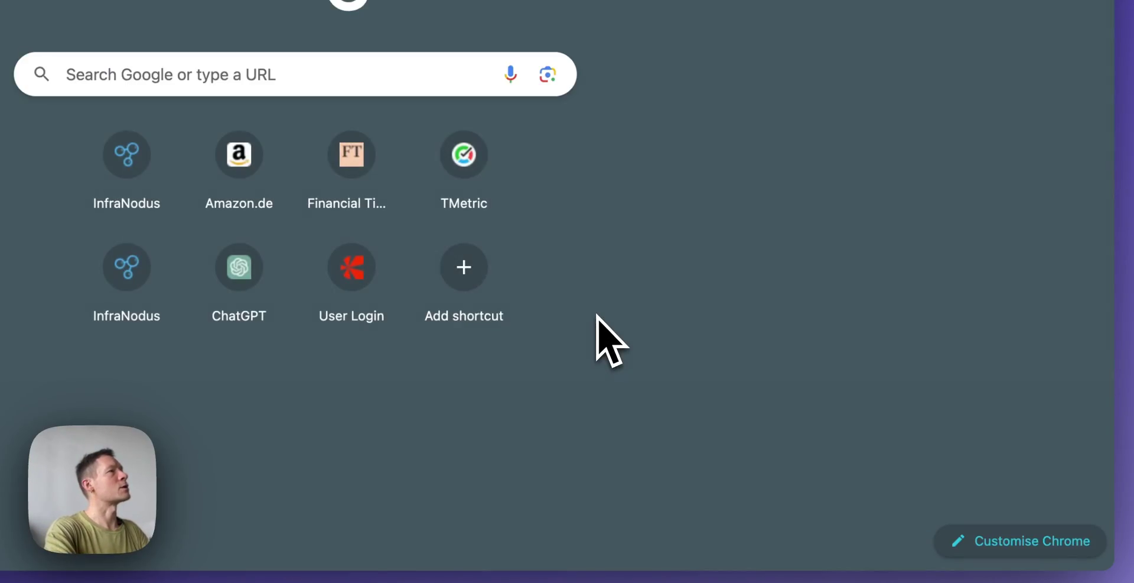
key(super+v)
key(Return)
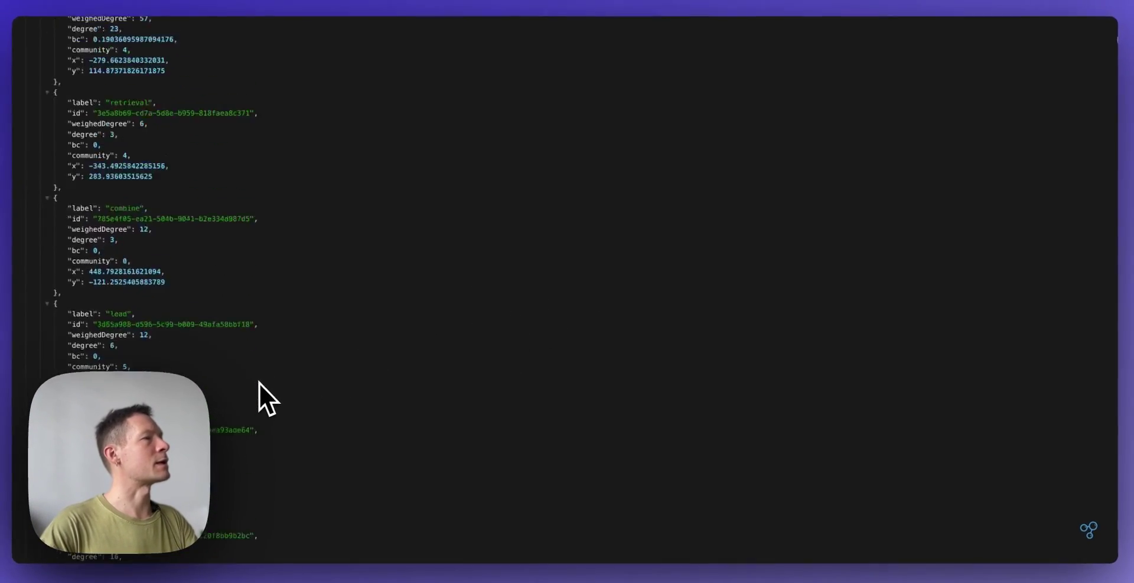
scroll(263, 384, down, 15)
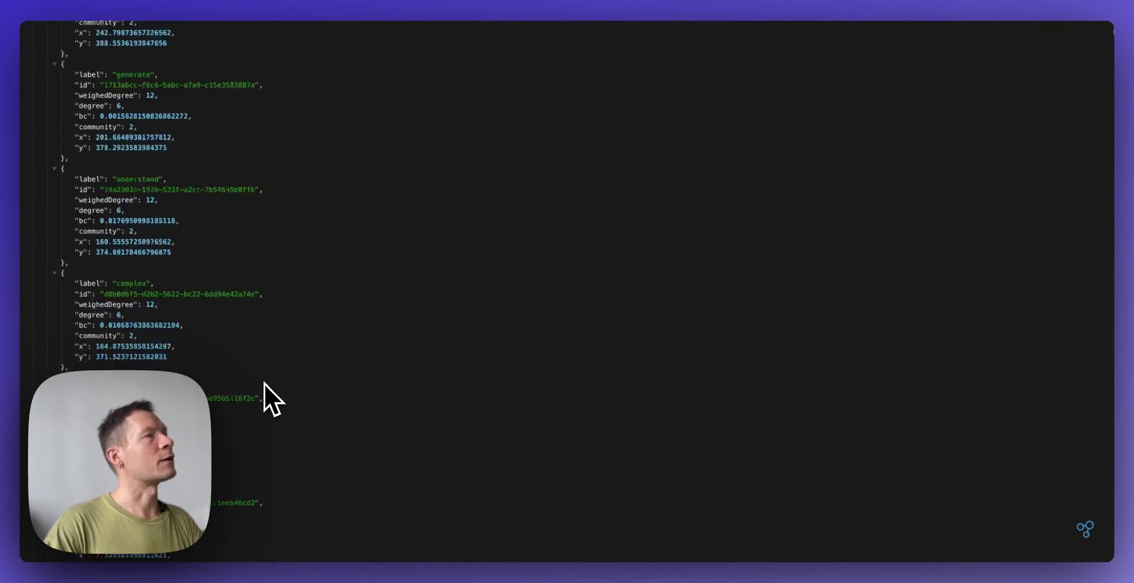
key(super+w)
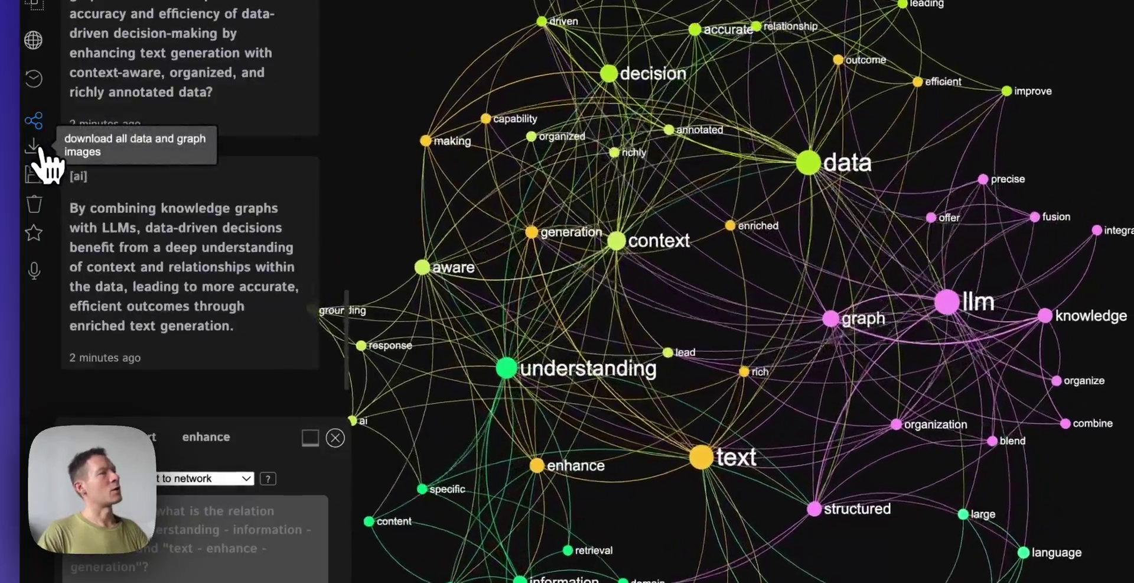
Step: Open the shared graph's data export options, copy the link address of the Network Graph Data JSON, and close the export options
click(35, 148)
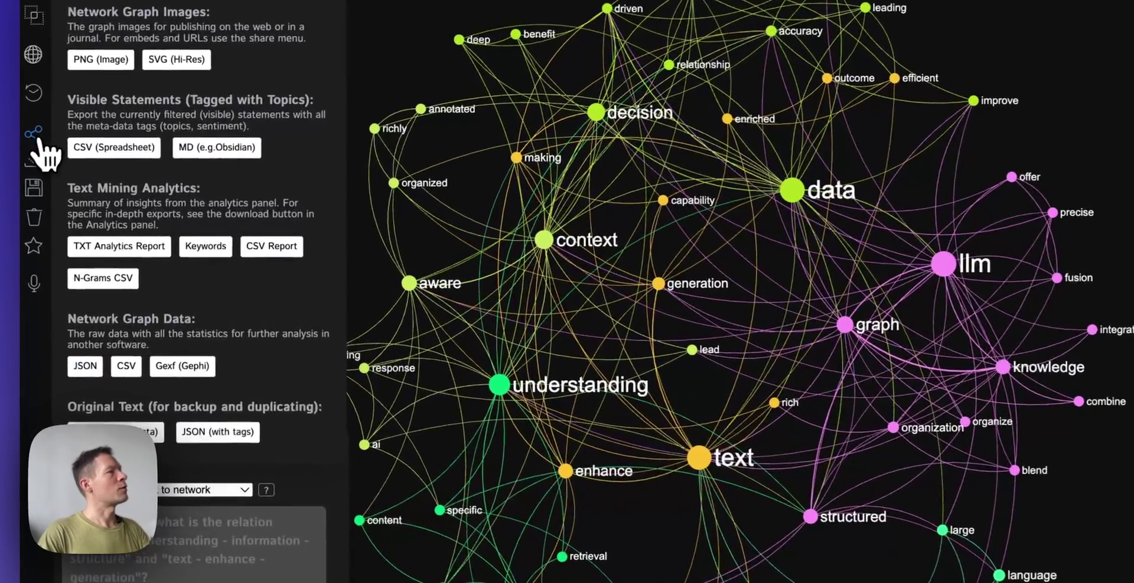
click(28, 165)
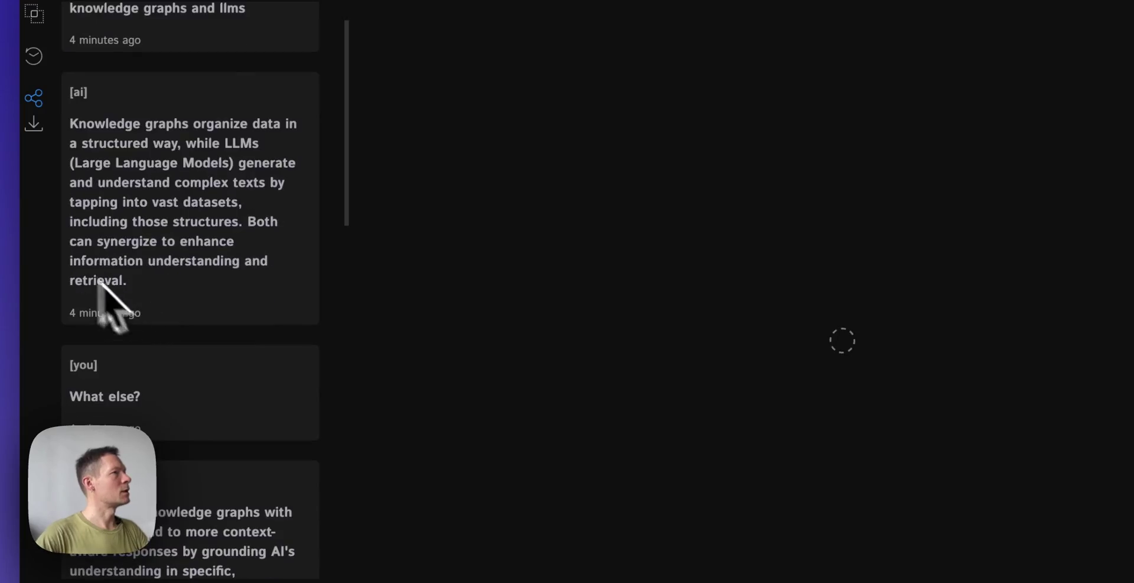
click(34, 124)
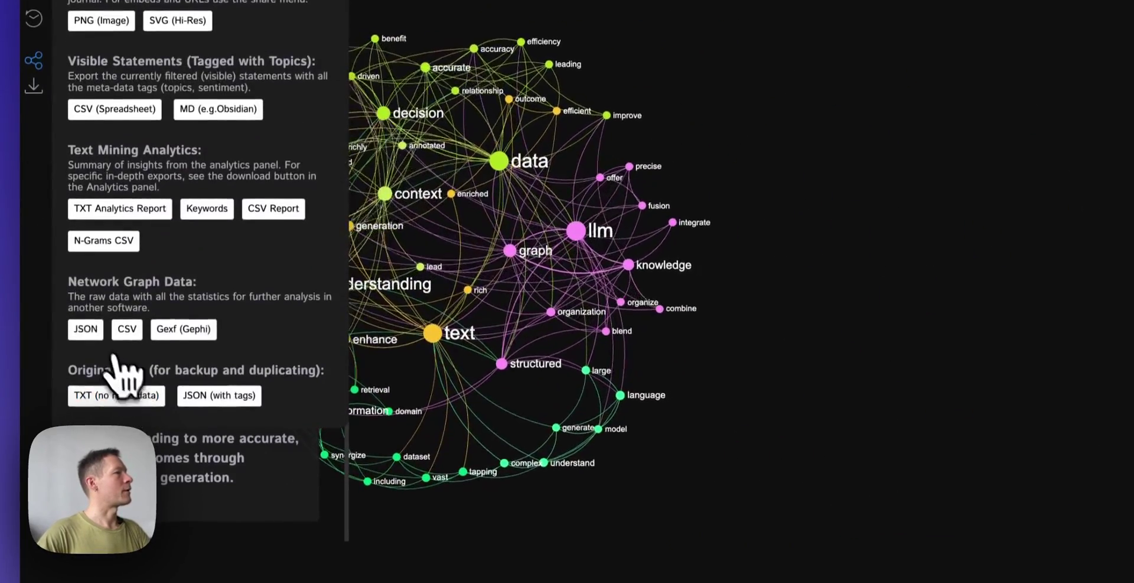
click(86, 326)
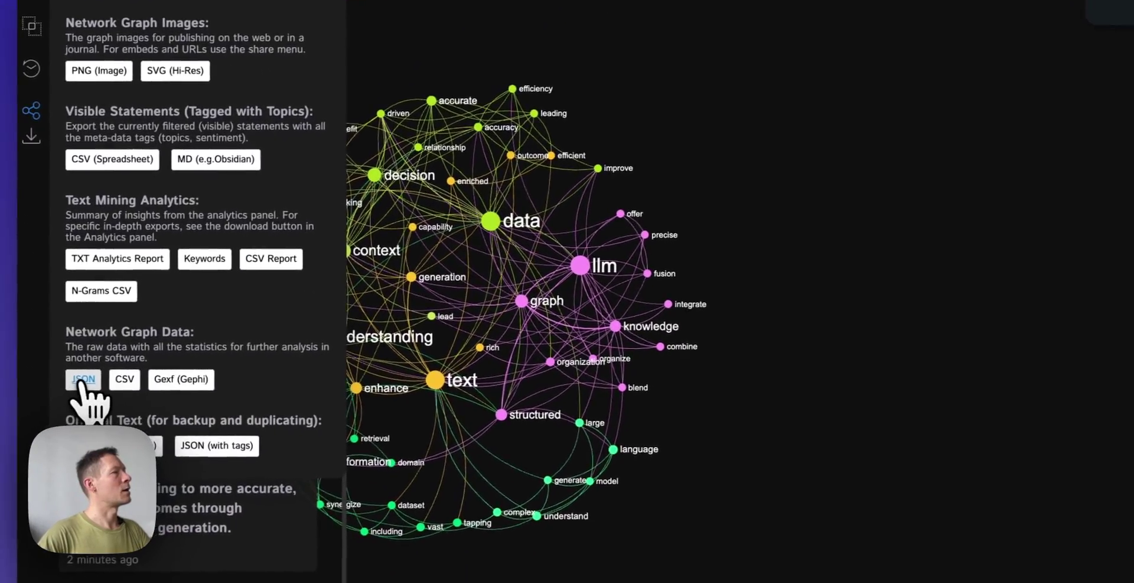
right_click(0, 472)
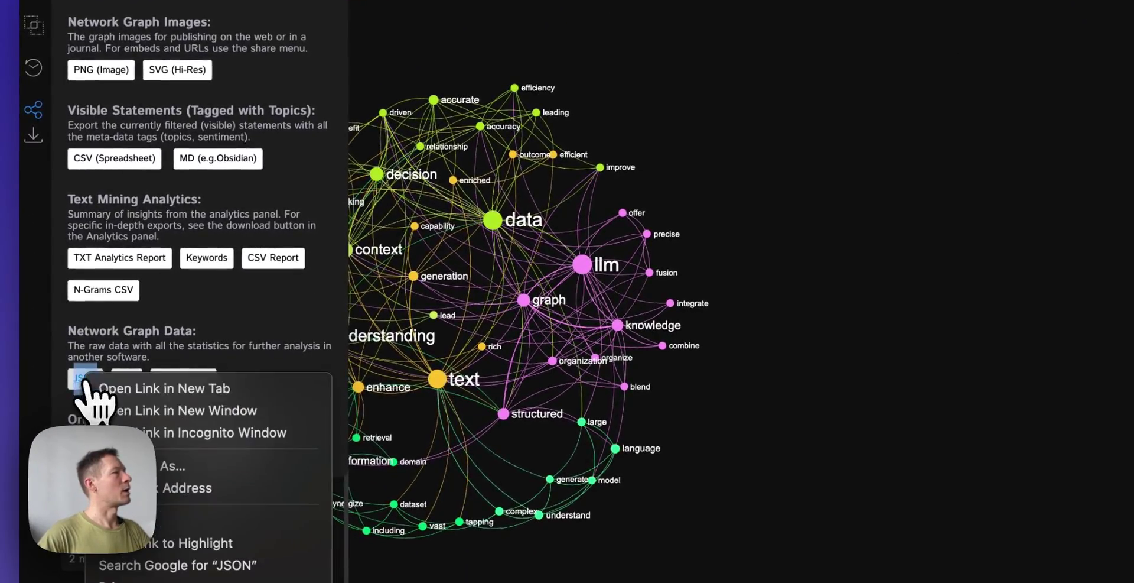
click(177, 484)
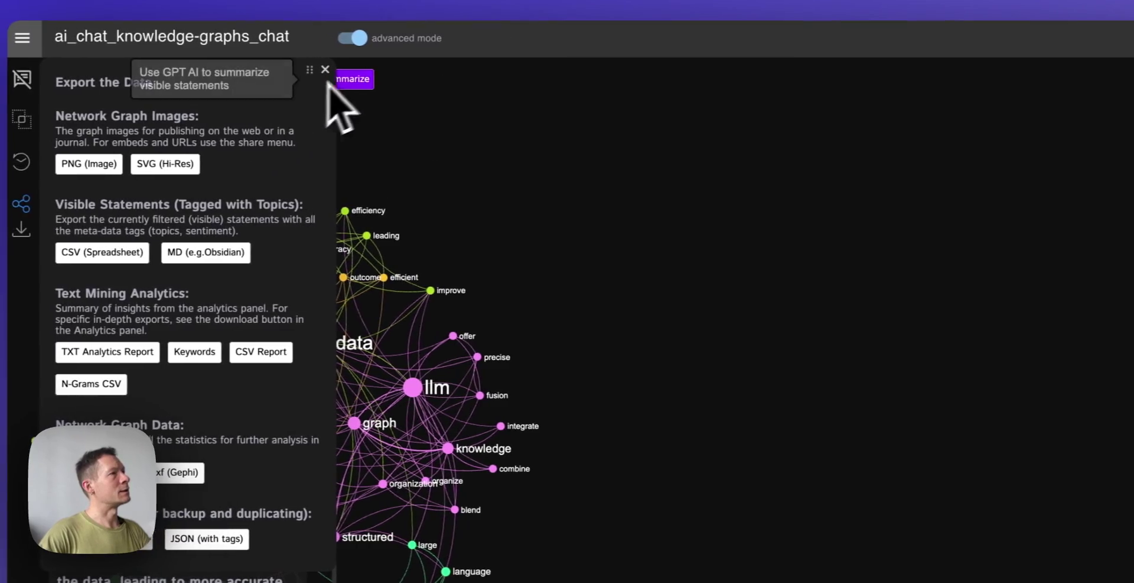
click(332, 69)
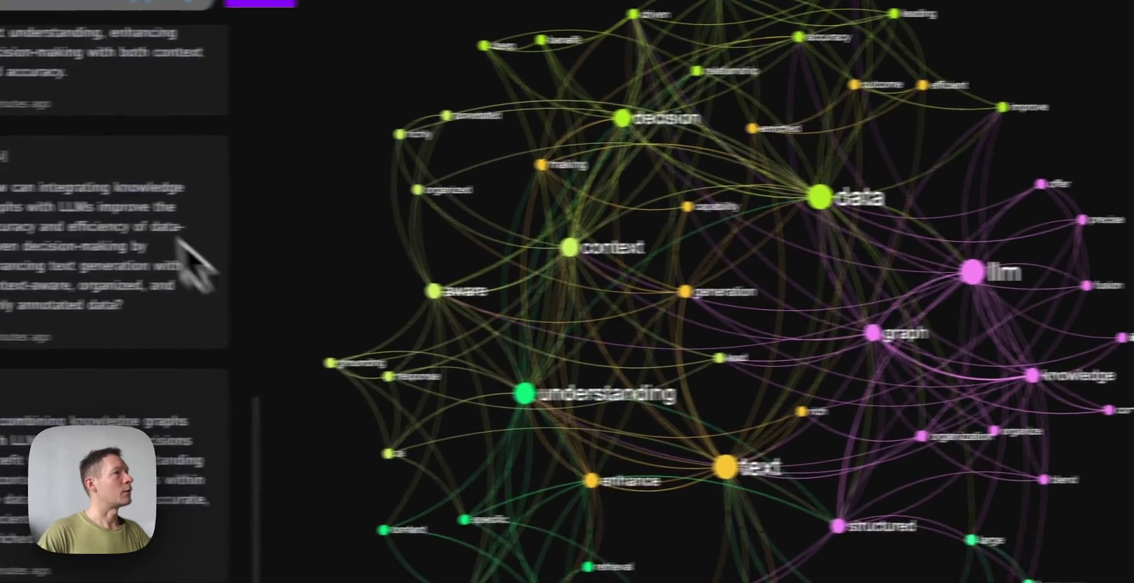
Step: Reopen the graph's export options, review the ChatGPT 4 conversation about prompting LLMs with knowledge graphs, and close the export options
click(34, 148)
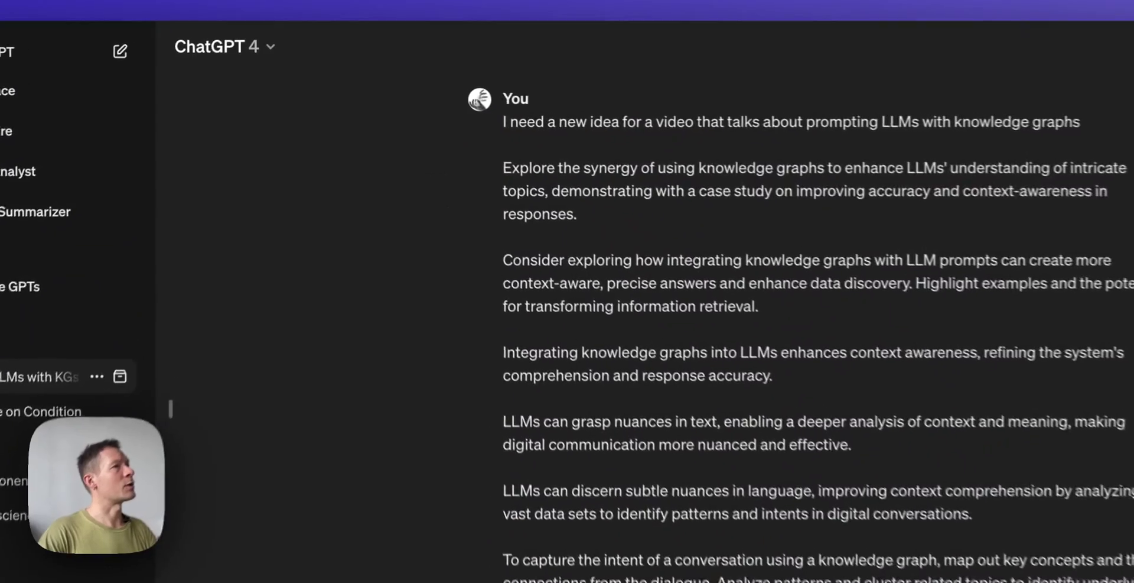
scroll(552, 434, down, 15)
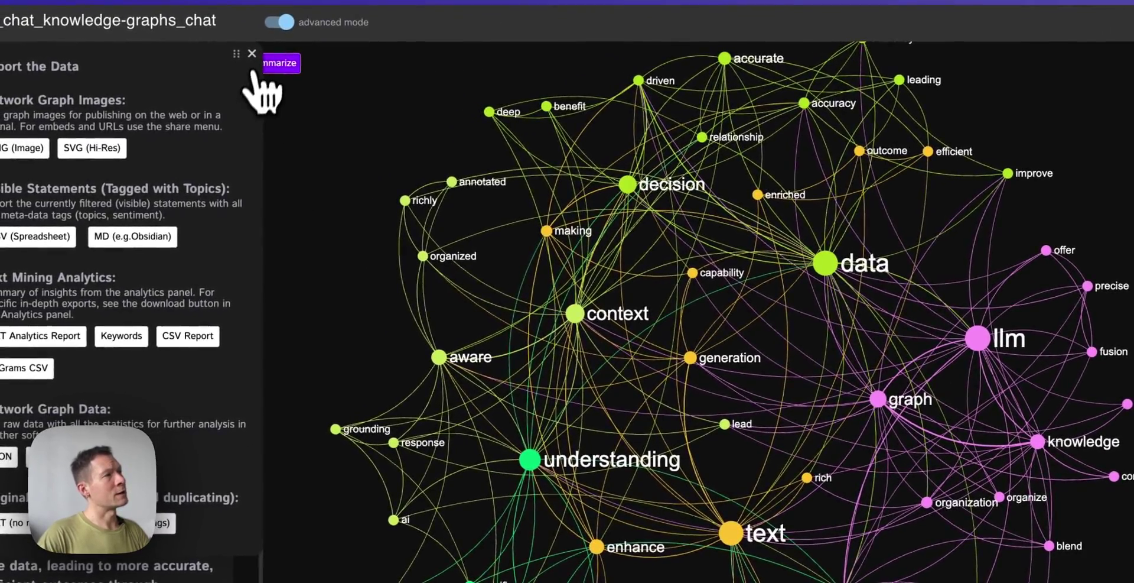
click(195, 74)
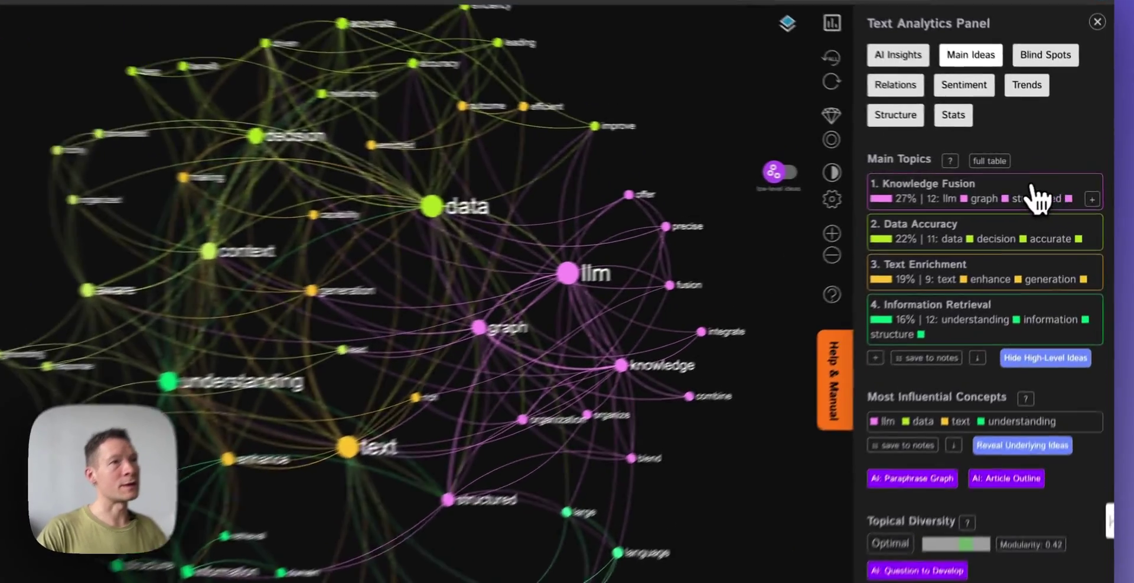
Step: Check the Knowledge Fusion, Data Accuracy, Text Enrichment and Information Retrieval topics in the graph one by one, and clear the highlight
click(1051, 187)
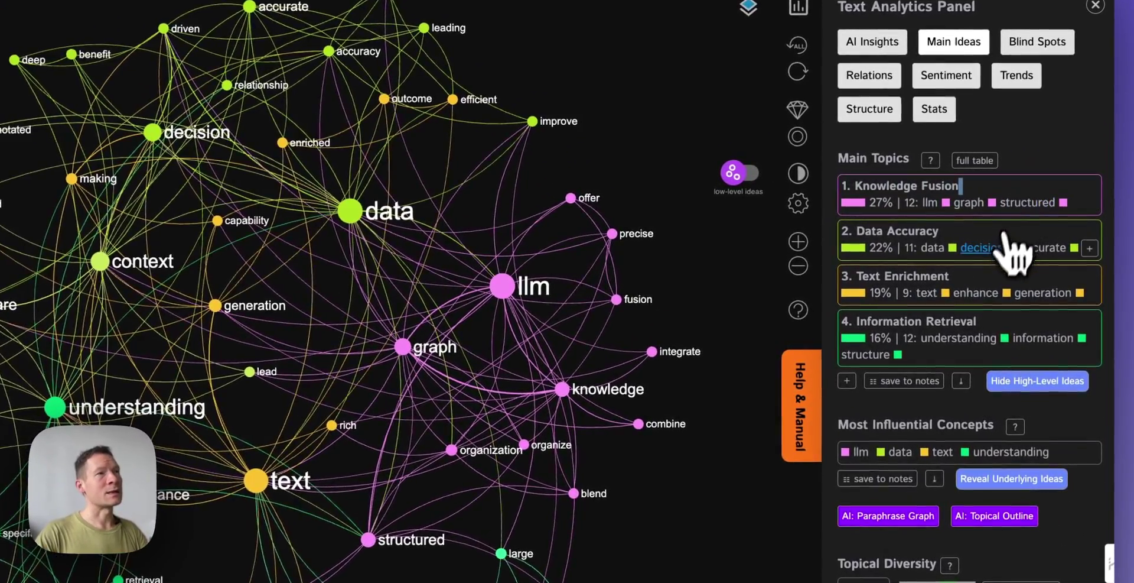
click(1005, 233)
click(981, 278)
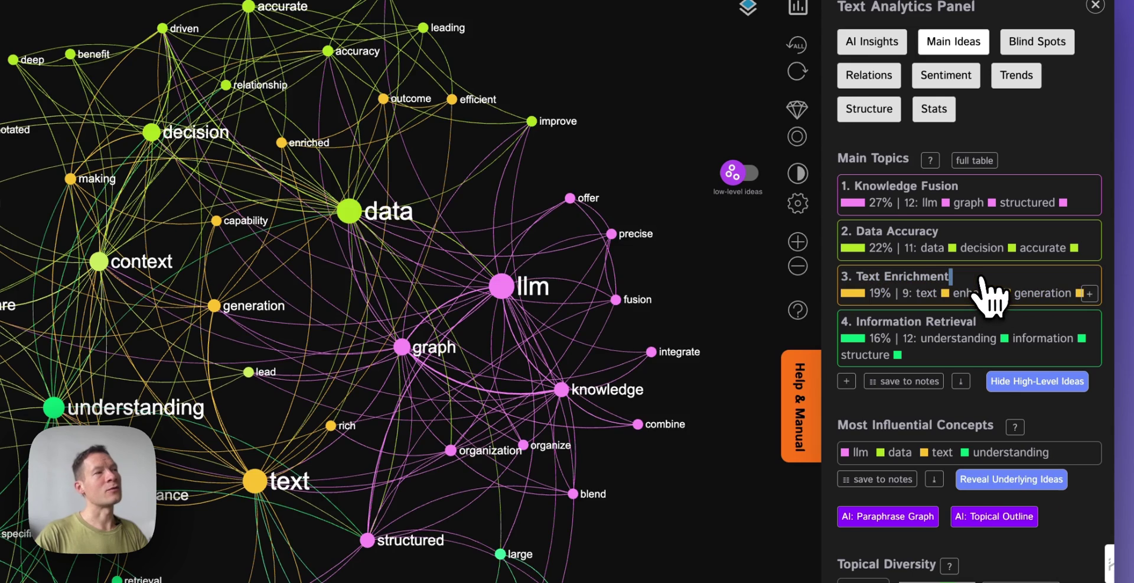
click(1011, 322)
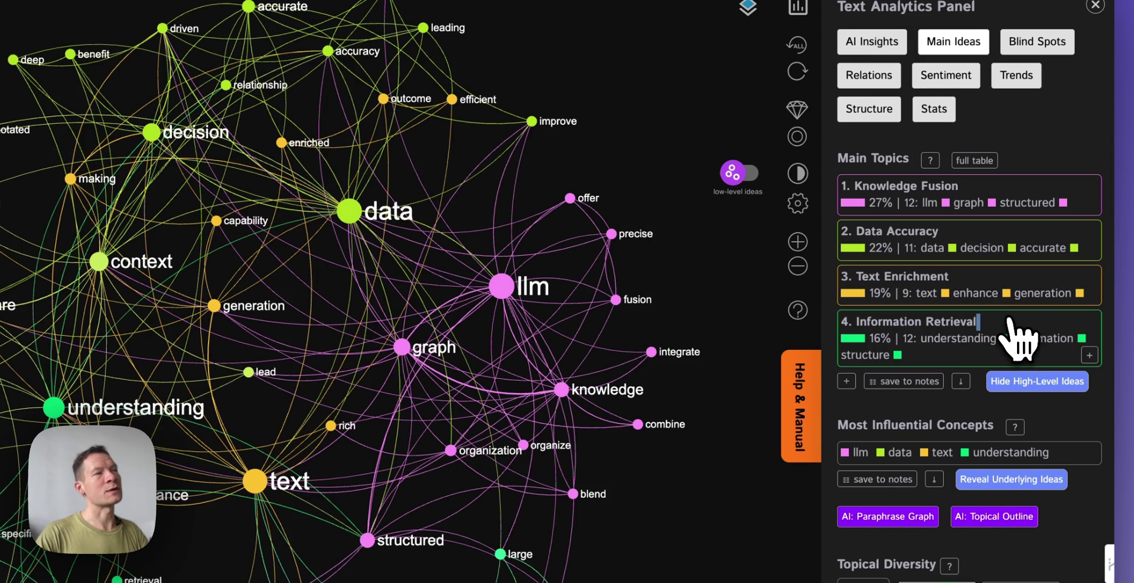
click(1017, 337)
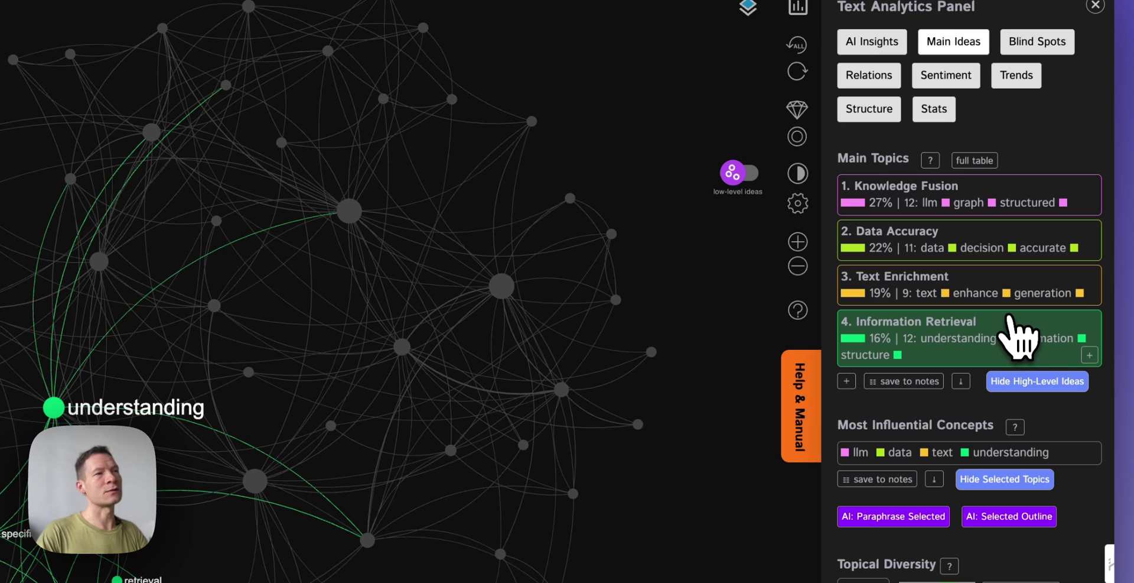
click(1016, 337)
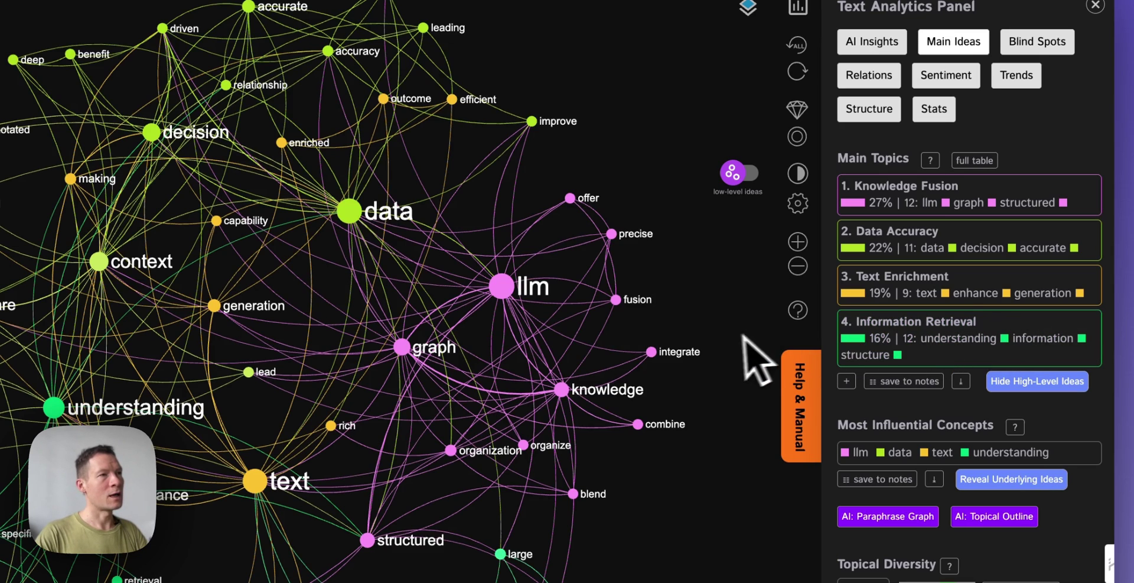